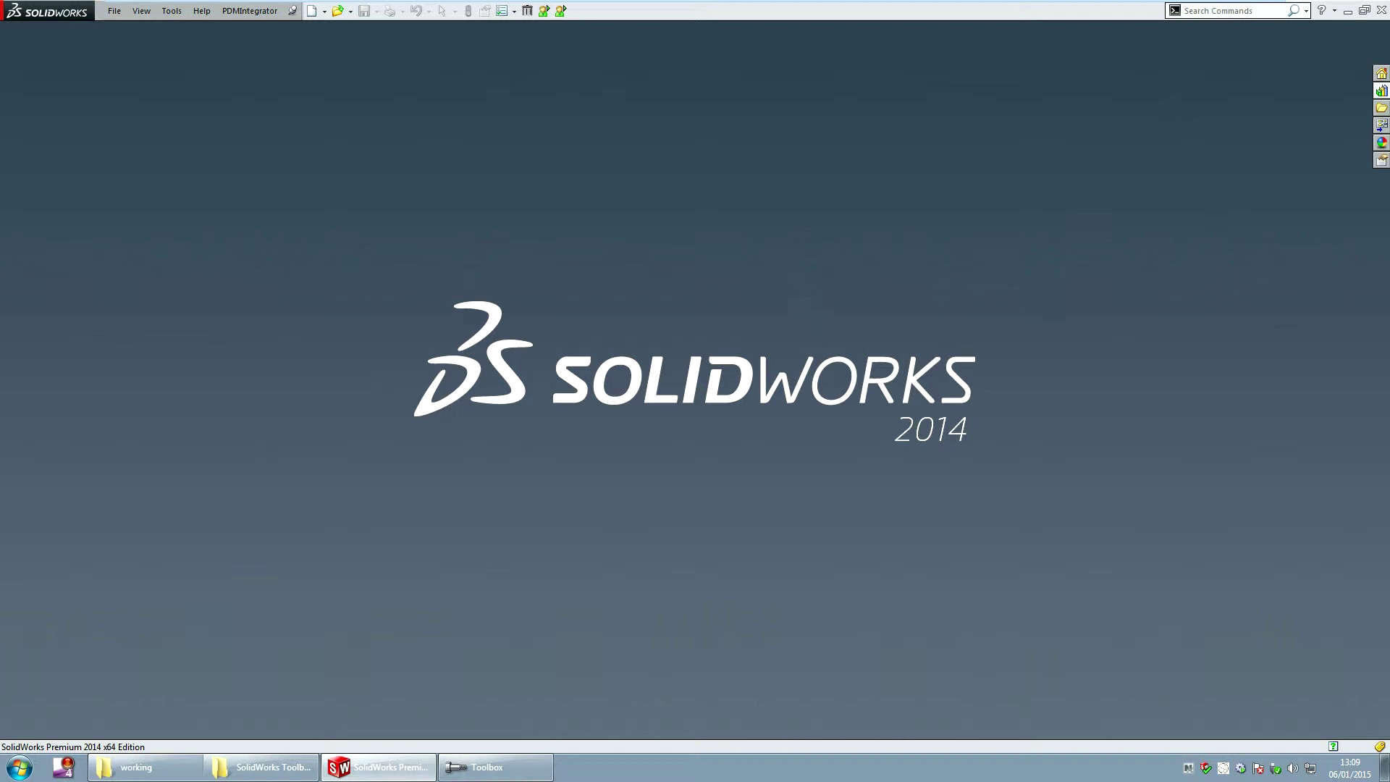
Open the Toolbox configuration from the Hole Wizard/Toolbox system options, close the options dialog and bring the Toolbox window back to the front
left_click(172, 10)
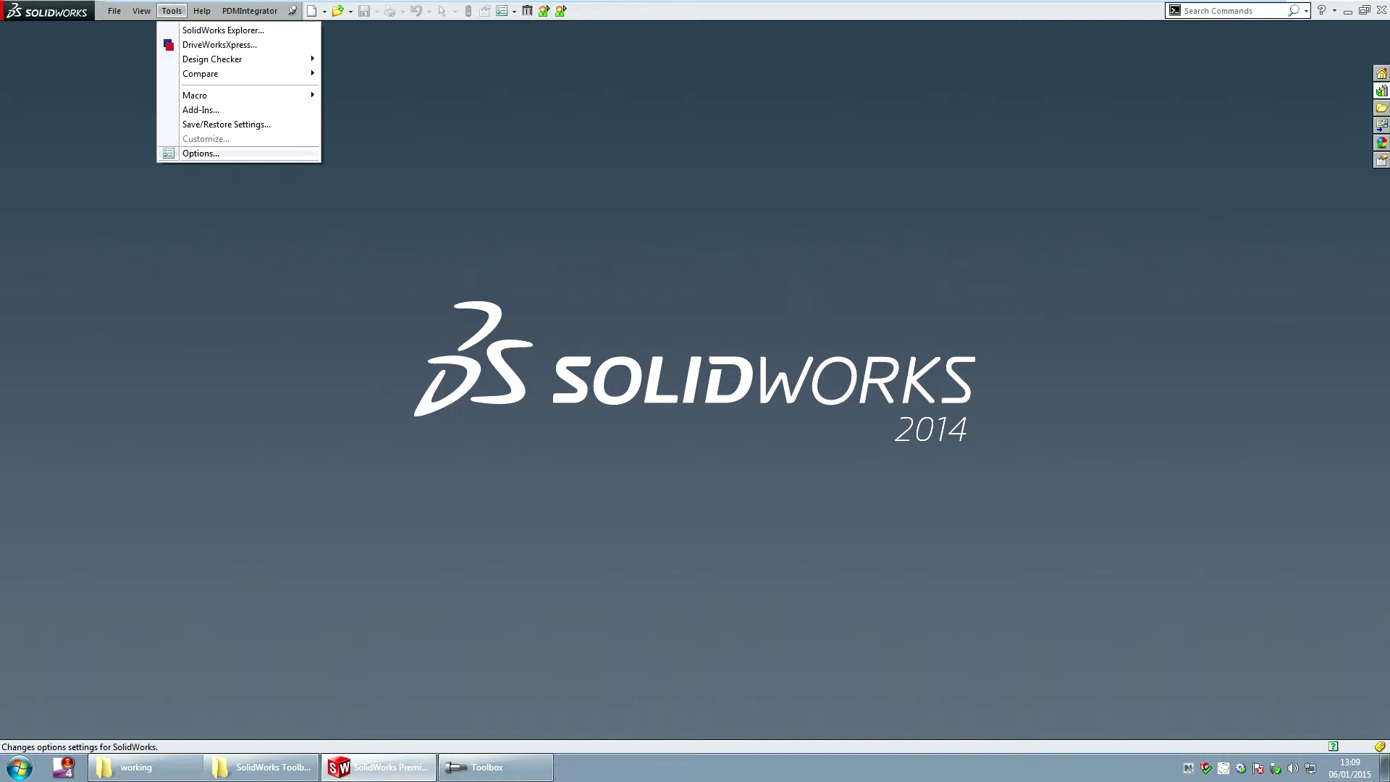
left_click(200, 153)
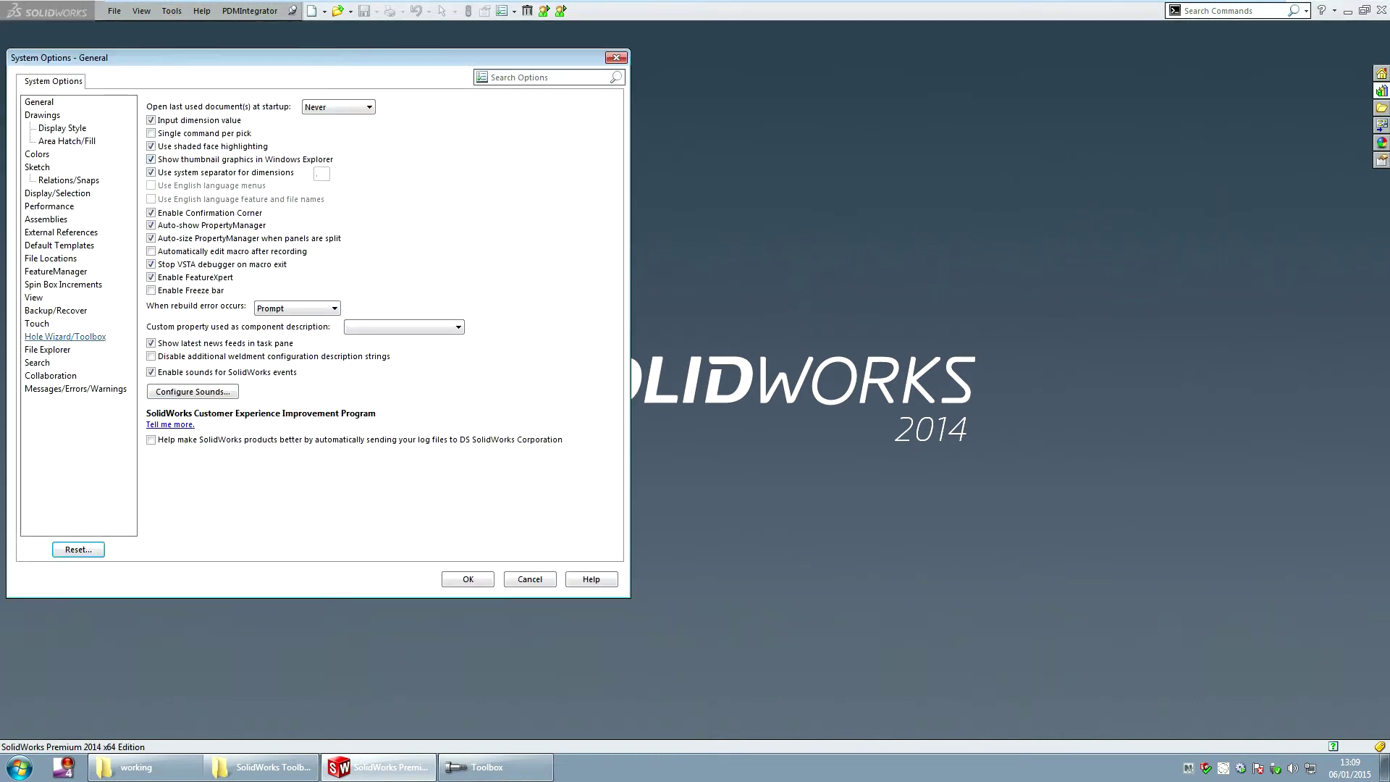
left_click(66, 337)
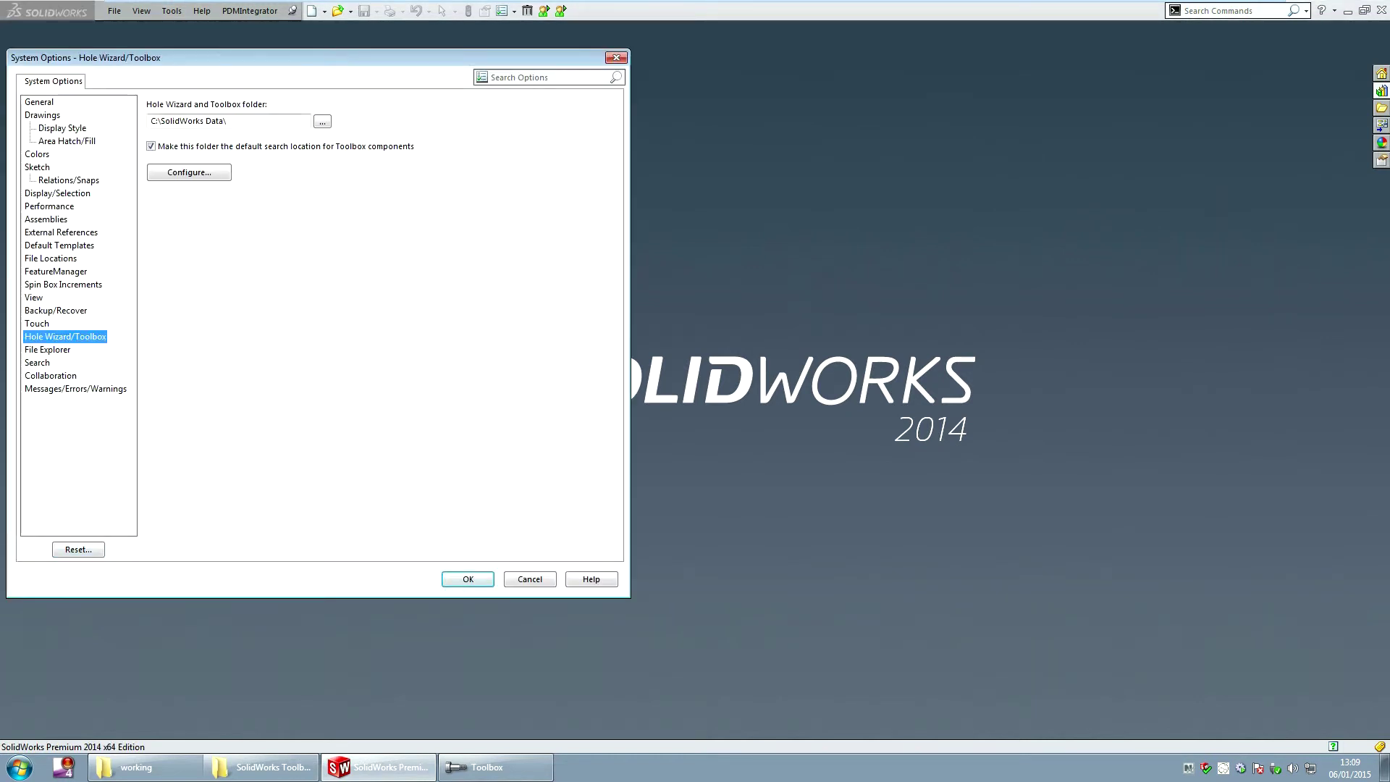
left_click(189, 172)
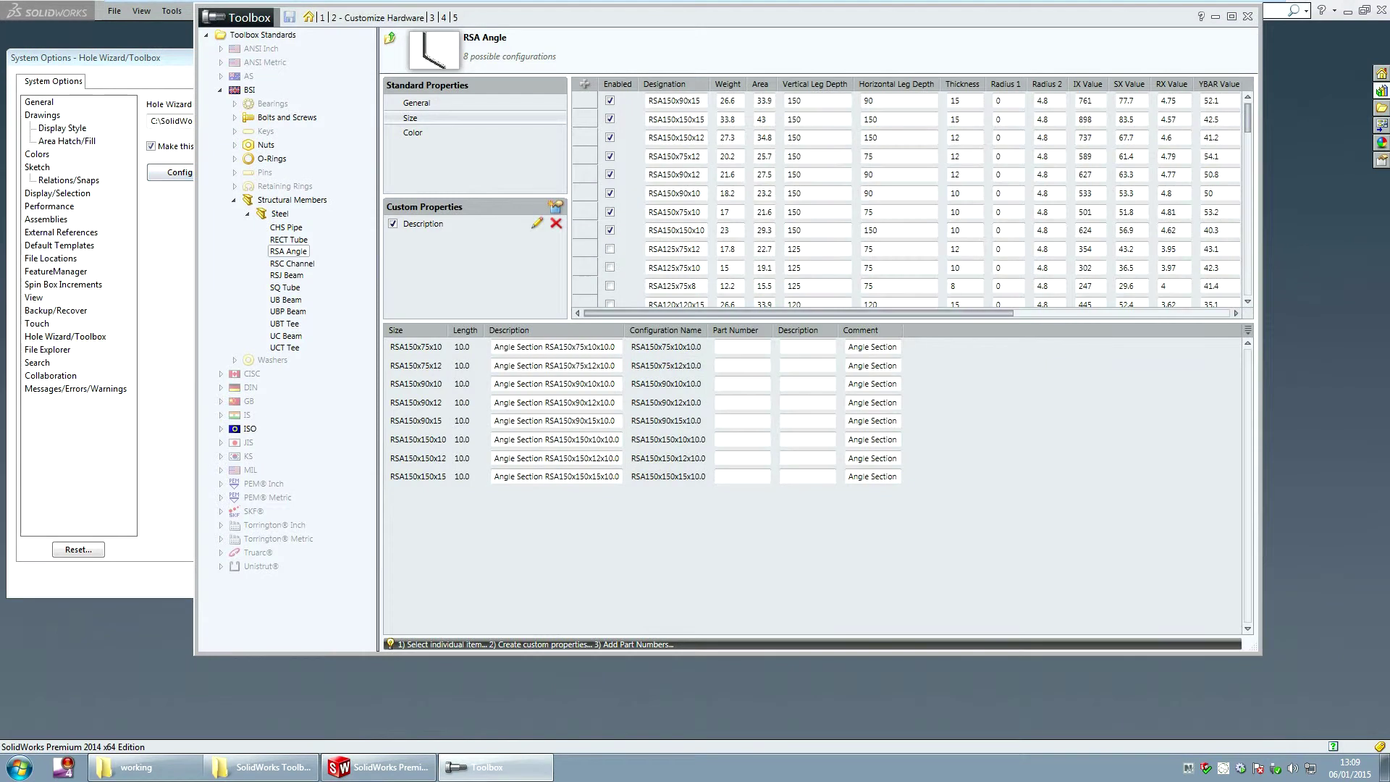
left_click_drag(610, 16, 617, 77)
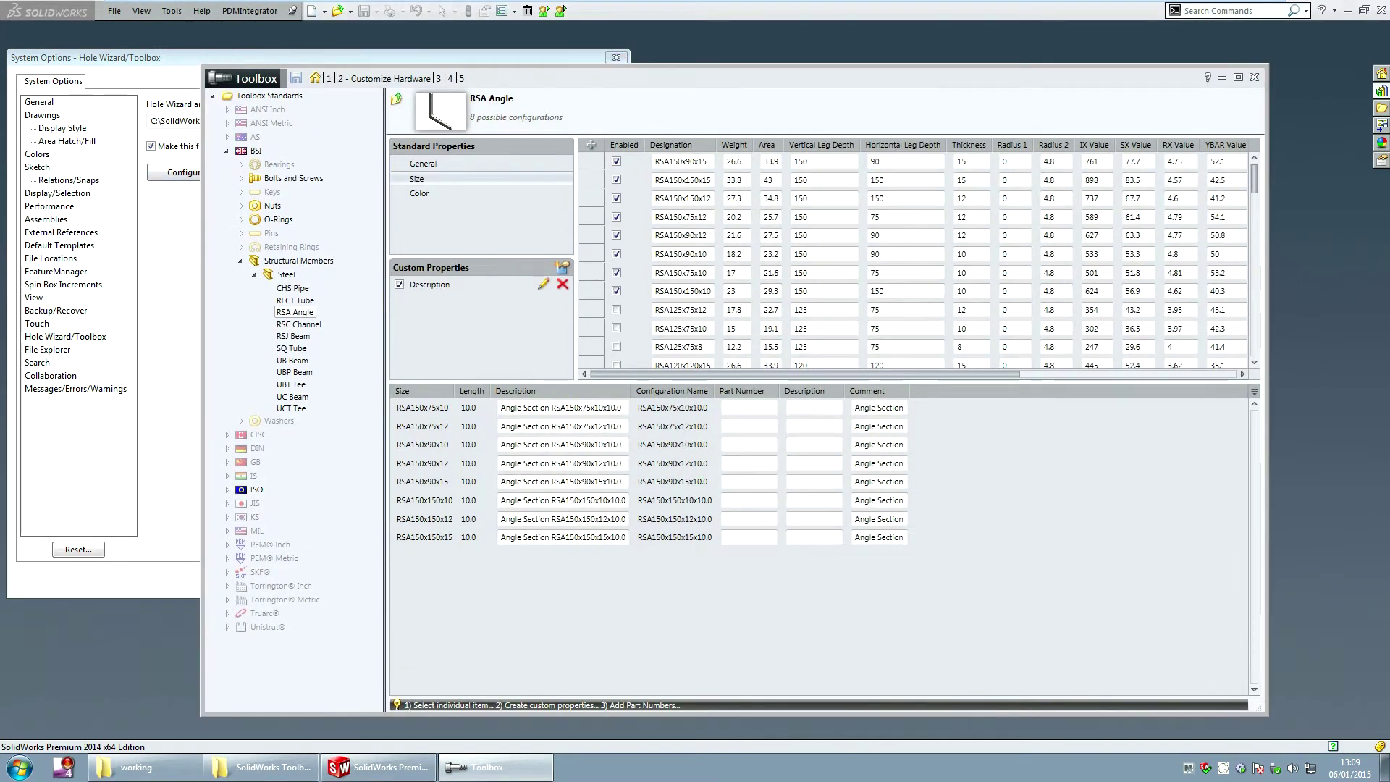
left_click(617, 57)
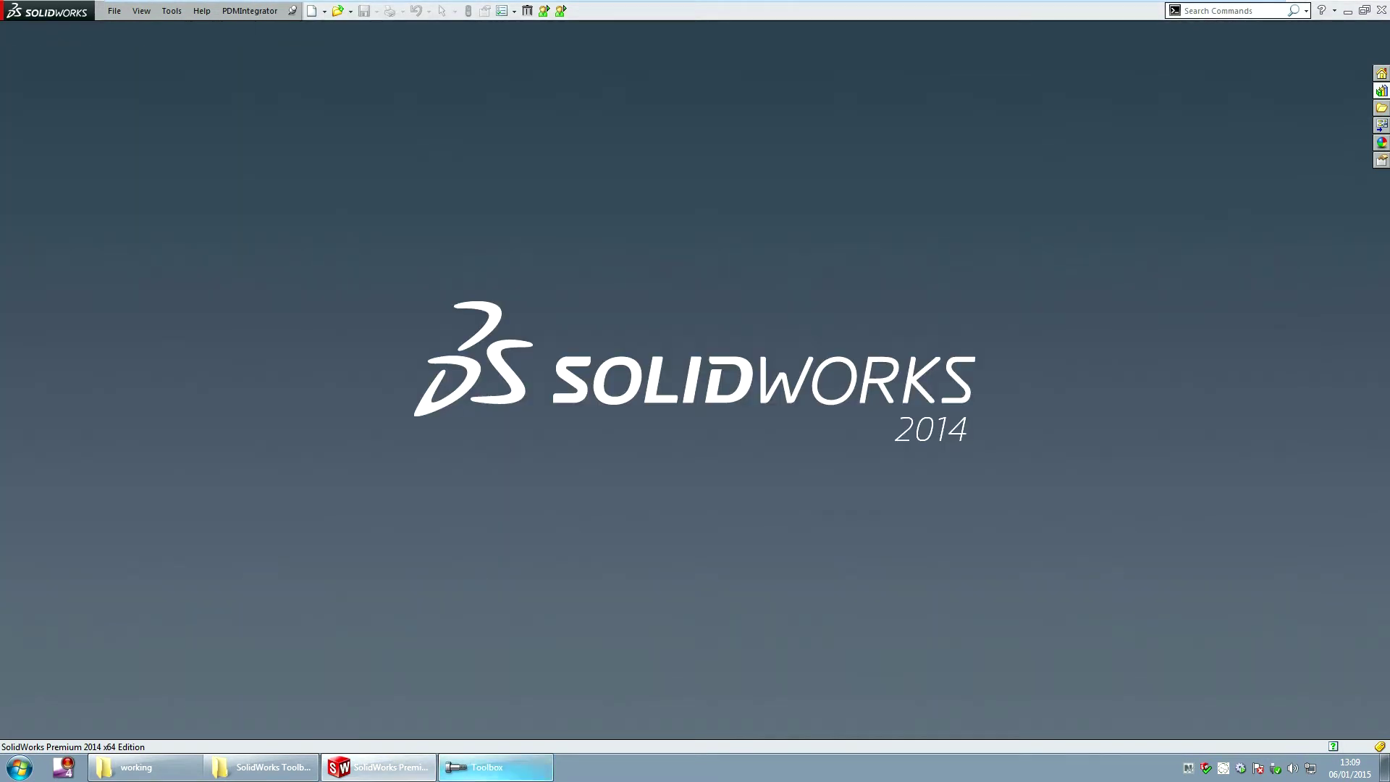
left_click(495, 767)
left_click_drag(616, 75, 576, 71)
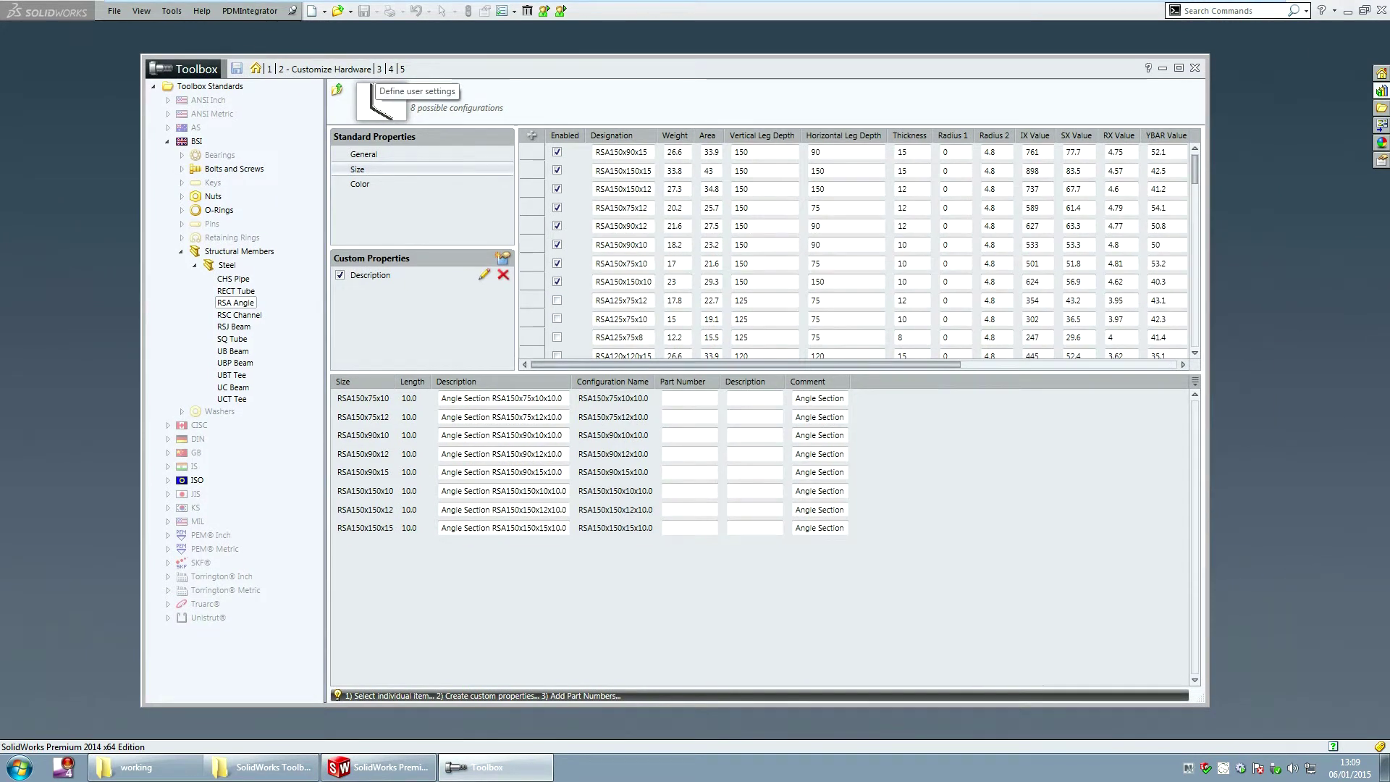
Check the Toolbox user settings, and open the size table of the BSI steel structural member RSA Angle under Customize Hardware
left_click(378, 68)
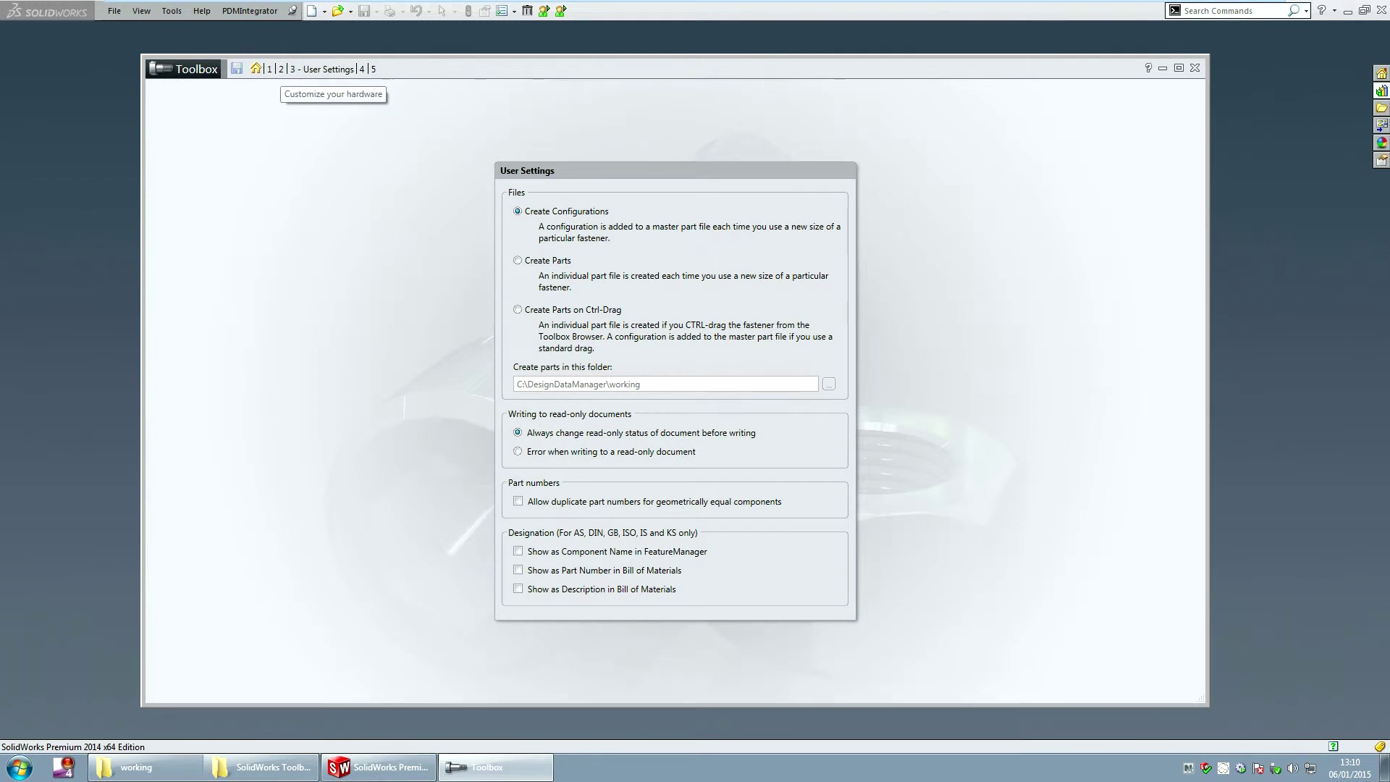
left_click(281, 69)
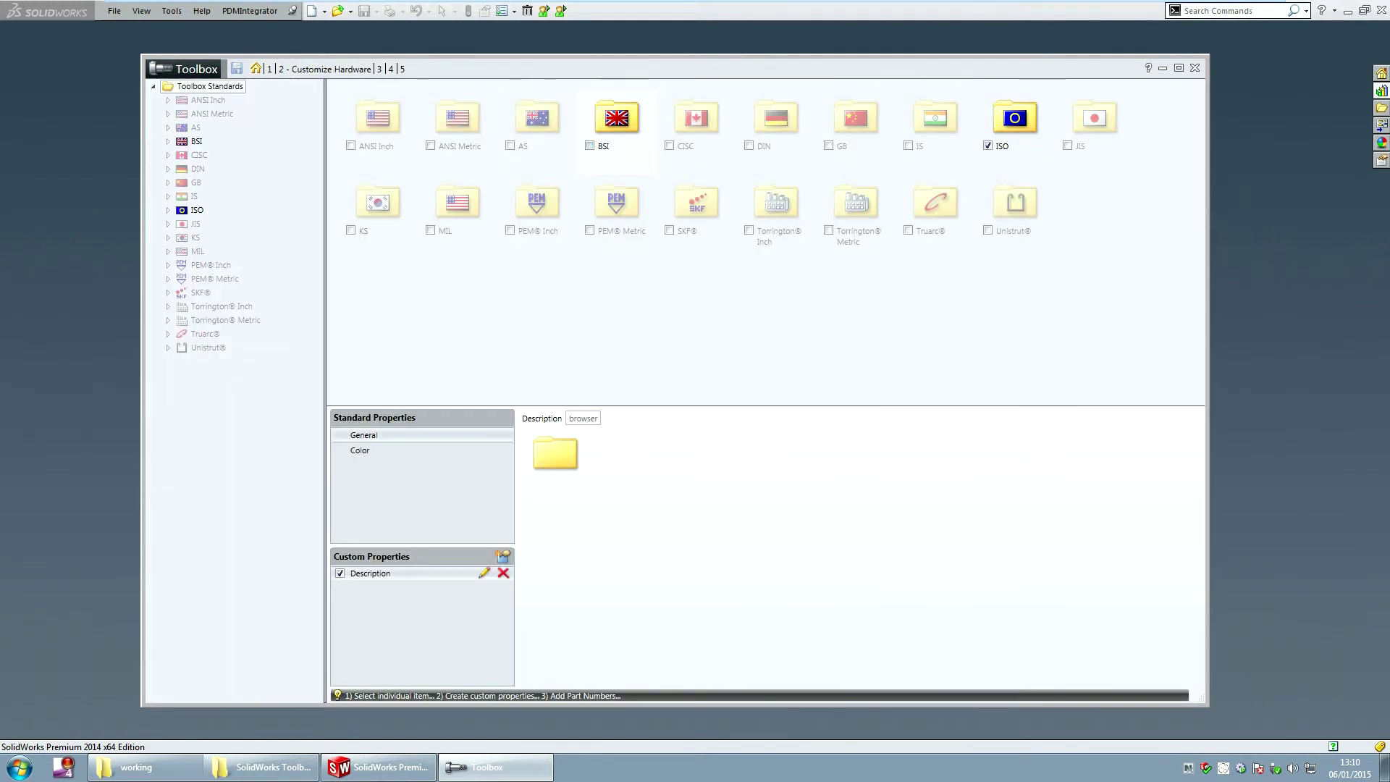
double_click(616, 118)
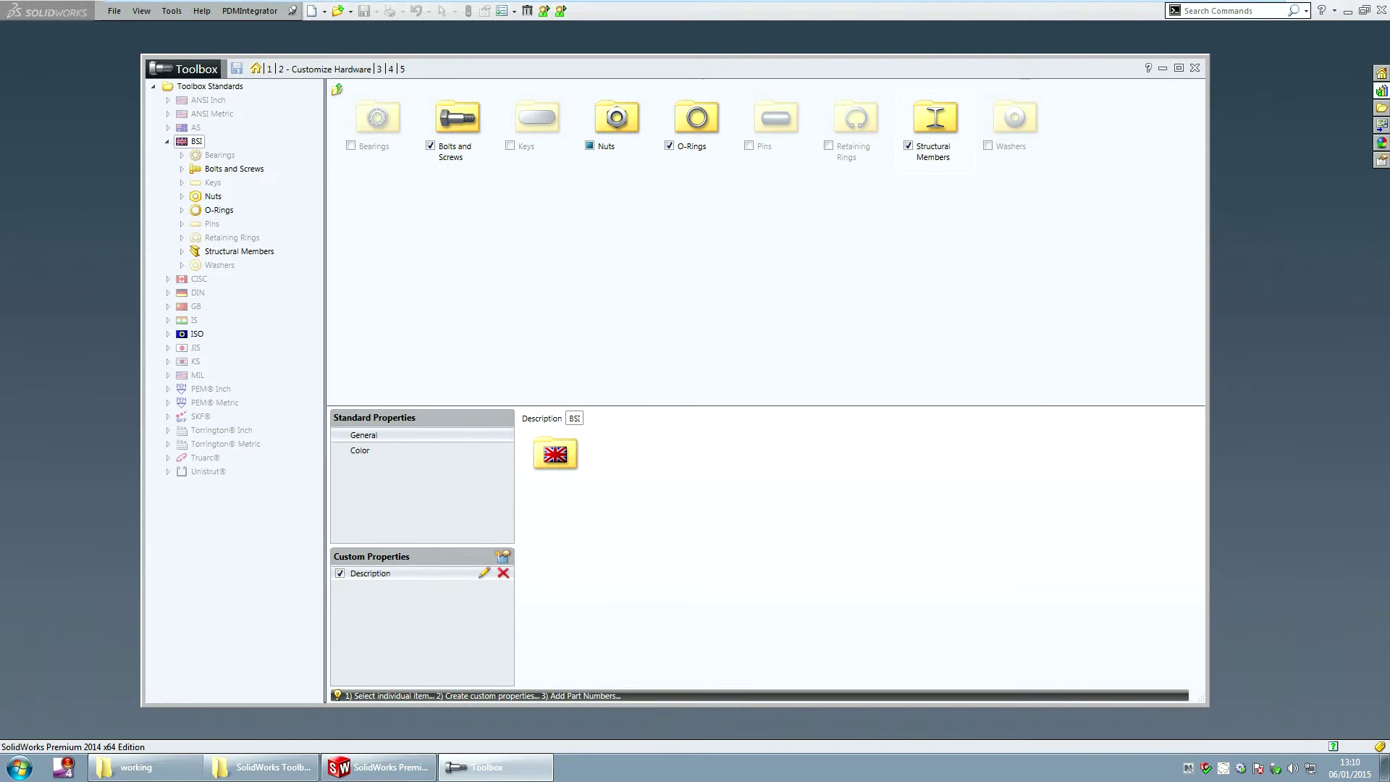
double_click(935, 117)
double_click(378, 117)
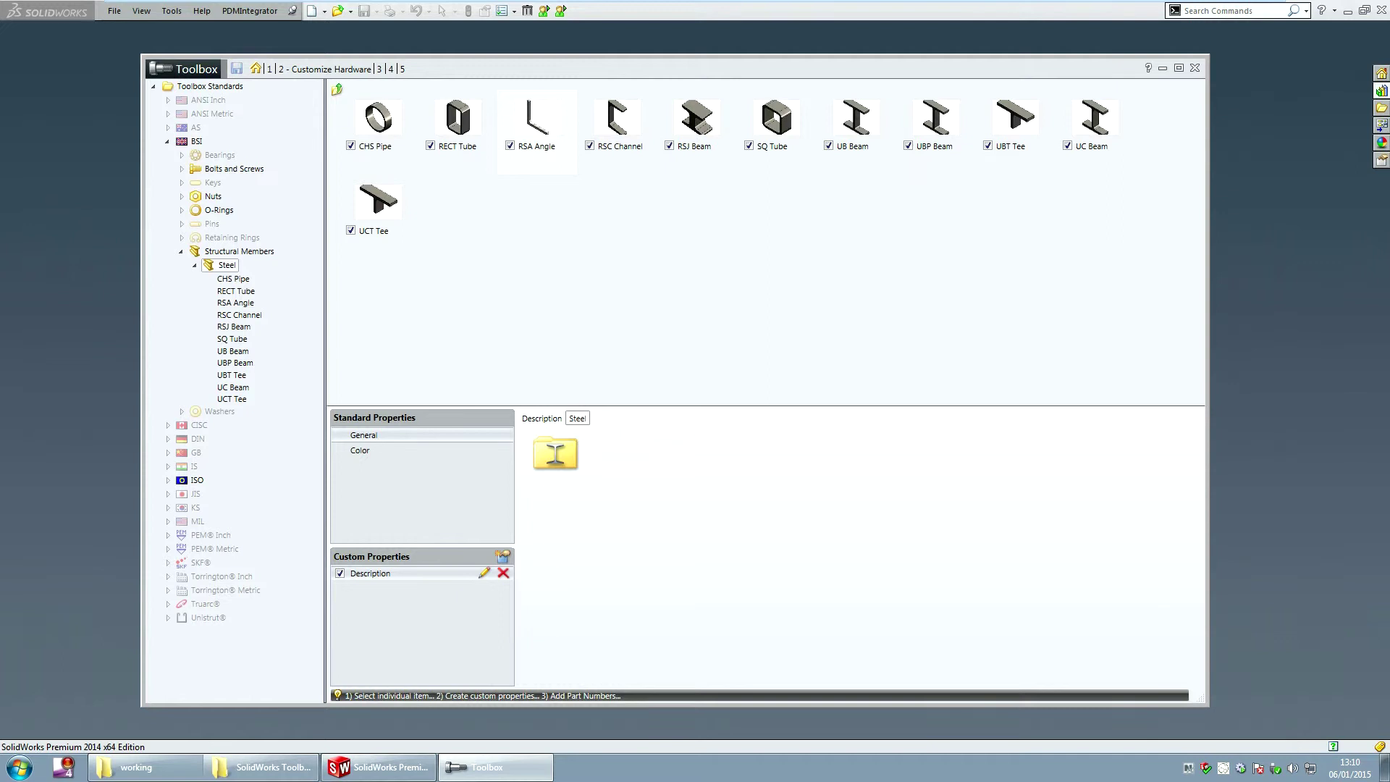
double_click(537, 118)
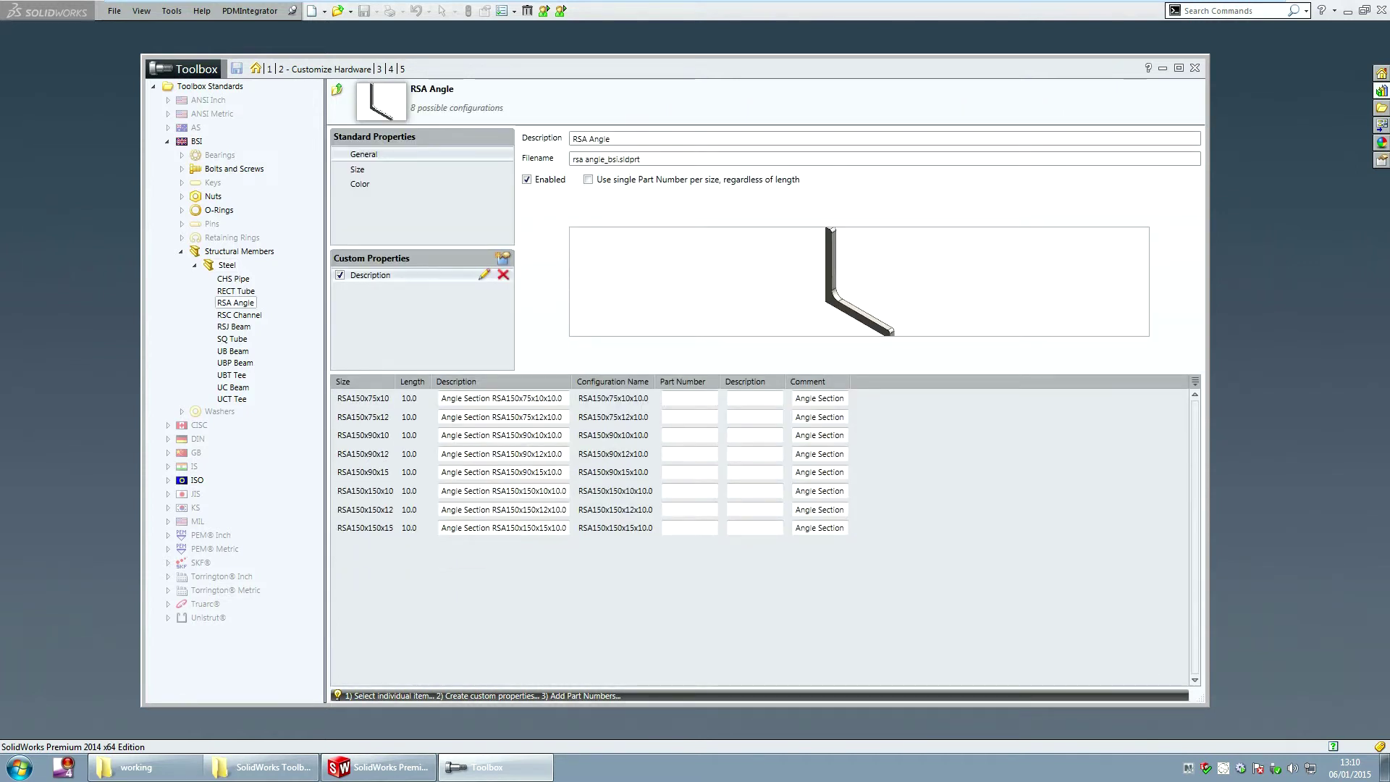
left_click(357, 169)
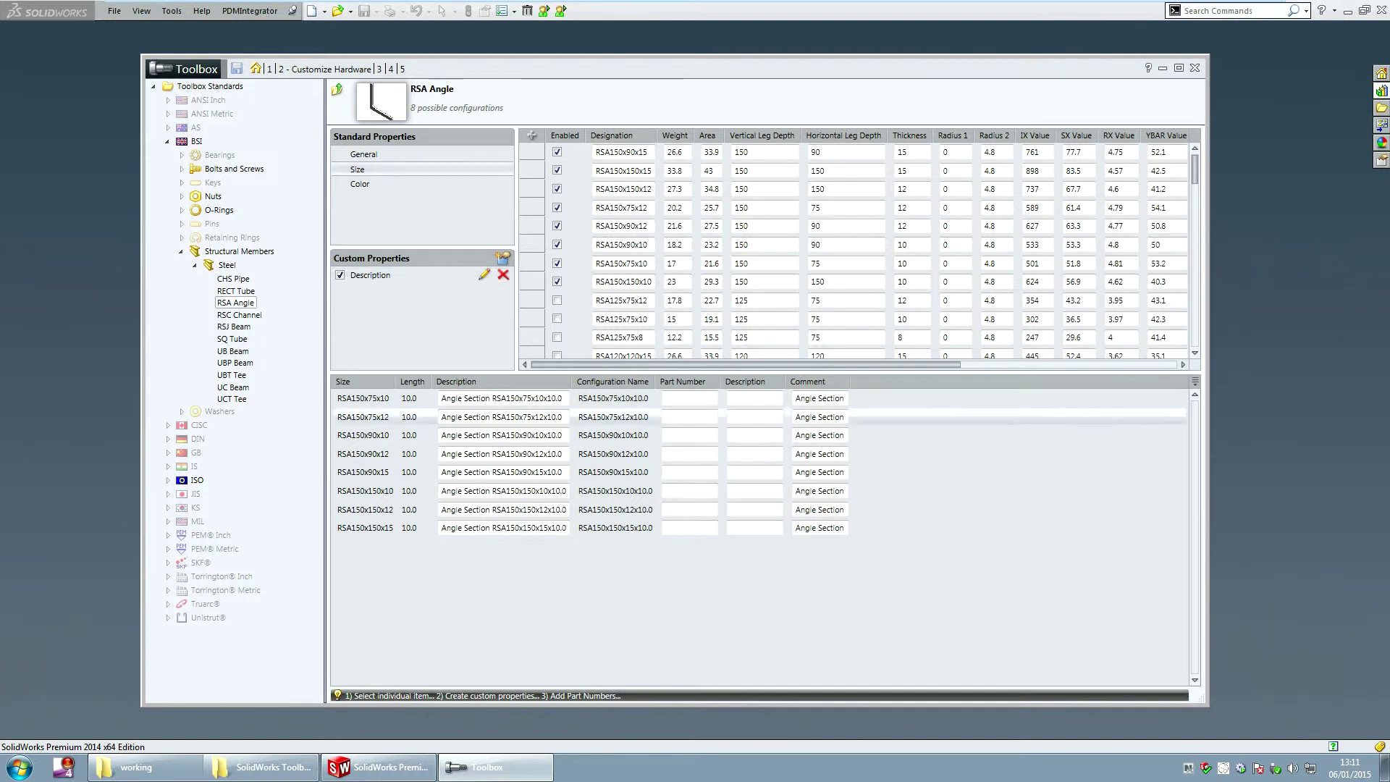
Clear the first Description value of all eight RSA Angle configurations, from RSA150x75x10 to RSA150x150x15
left_click(441, 398)
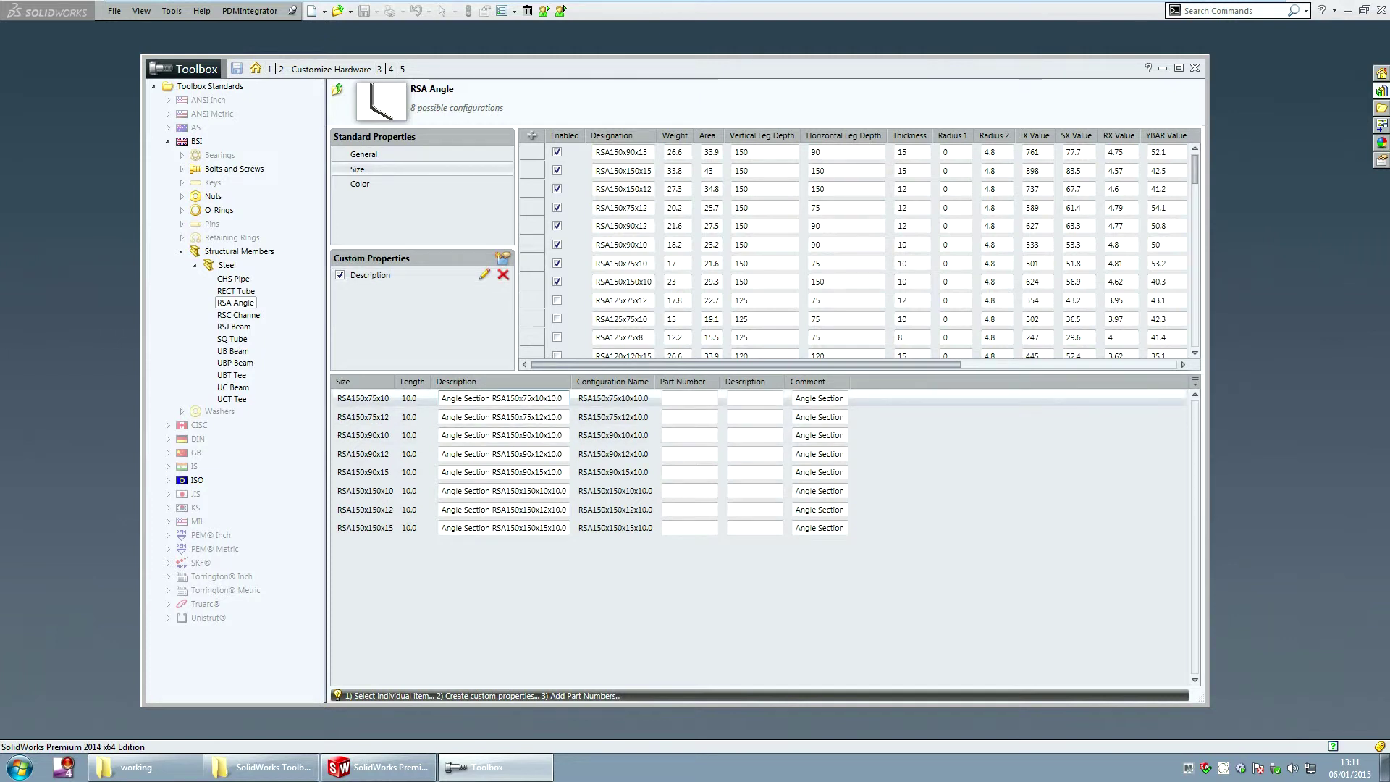
key("shift+End")
key("Delete")
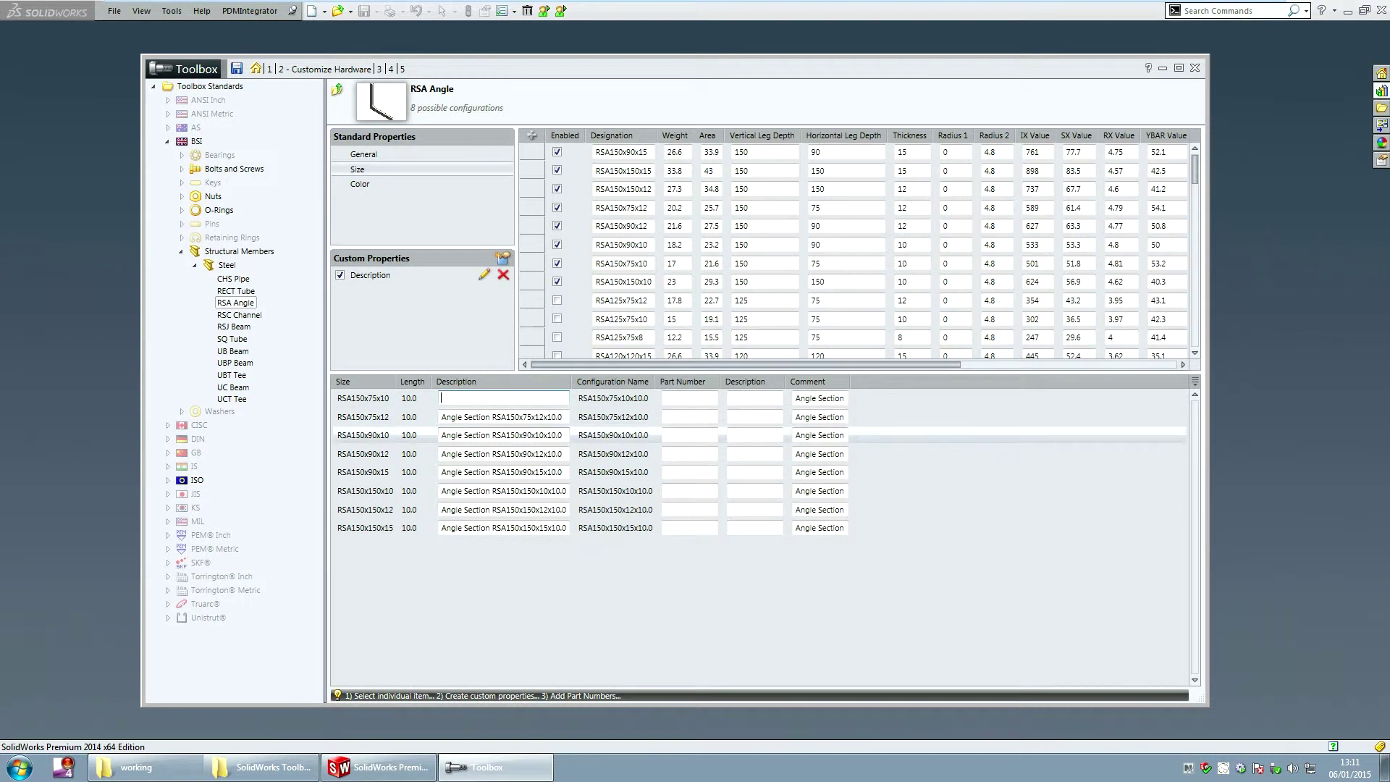
left_click_drag(567, 417, 439, 417)
key("Delete")
left_click_drag(563, 436, 441, 435)
key("Delete")
left_click_drag(567, 454, 441, 454)
key("Delete")
left_click_drag(567, 472, 441, 472)
key("Delete")
left_click_drag(567, 491, 441, 491)
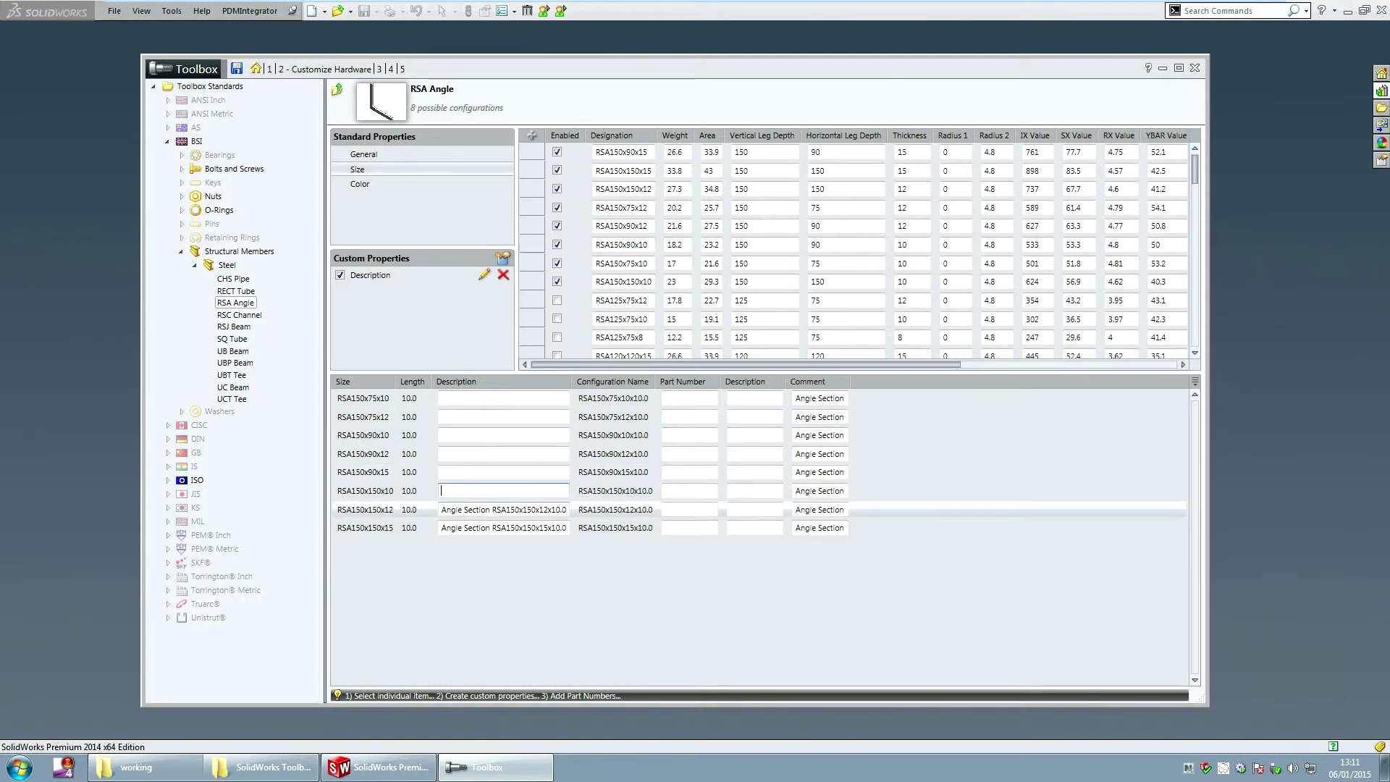
key("Delete")
left_click_drag(567, 509, 441, 510)
key("Delete")
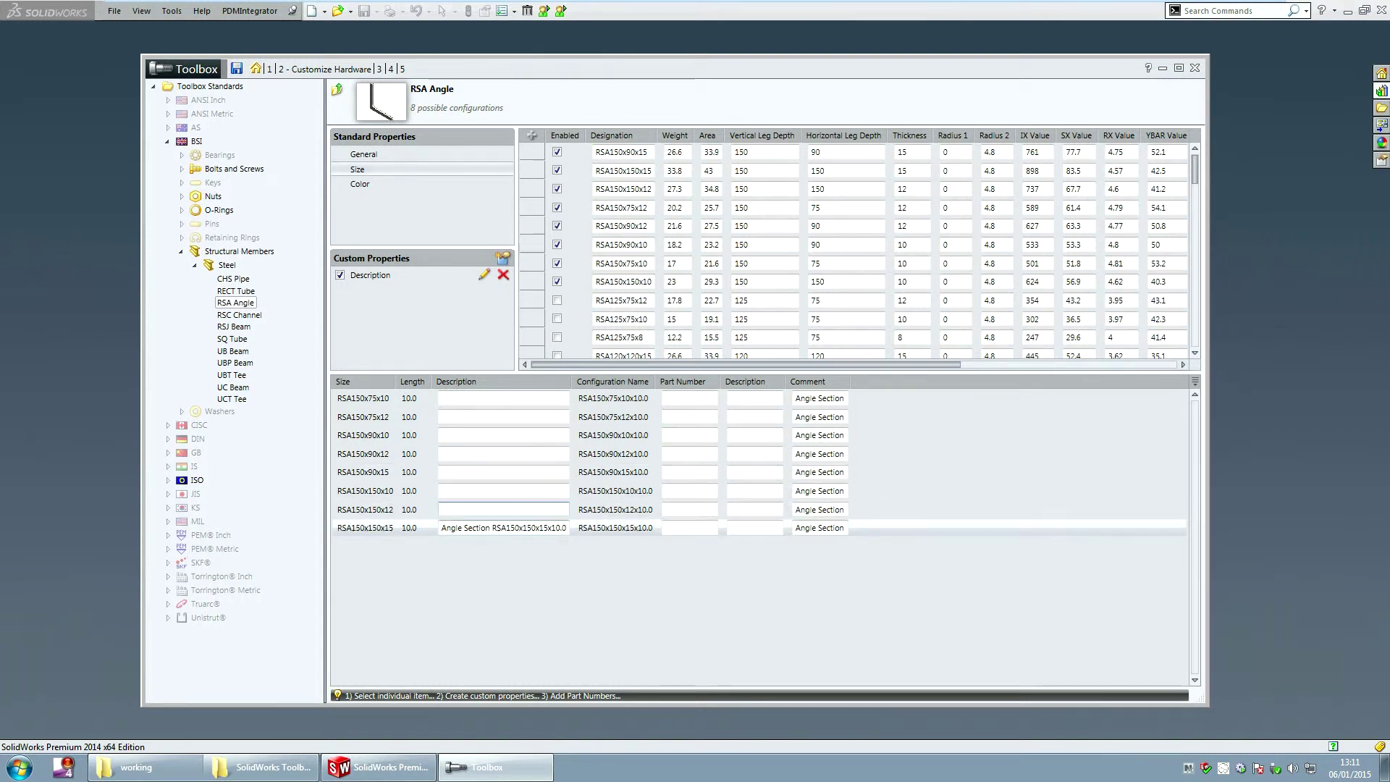
left_click_drag(567, 528, 441, 528)
key("Delete")
Clear the Comment value of all eight RSA Angle configurations
left_click_drag(845, 398, 795, 528)
key("Delete")
key("Delete")
key("Delete")
key("Delete")
key("Delete")
key("Delete")
key("Delete")
key("Delete")
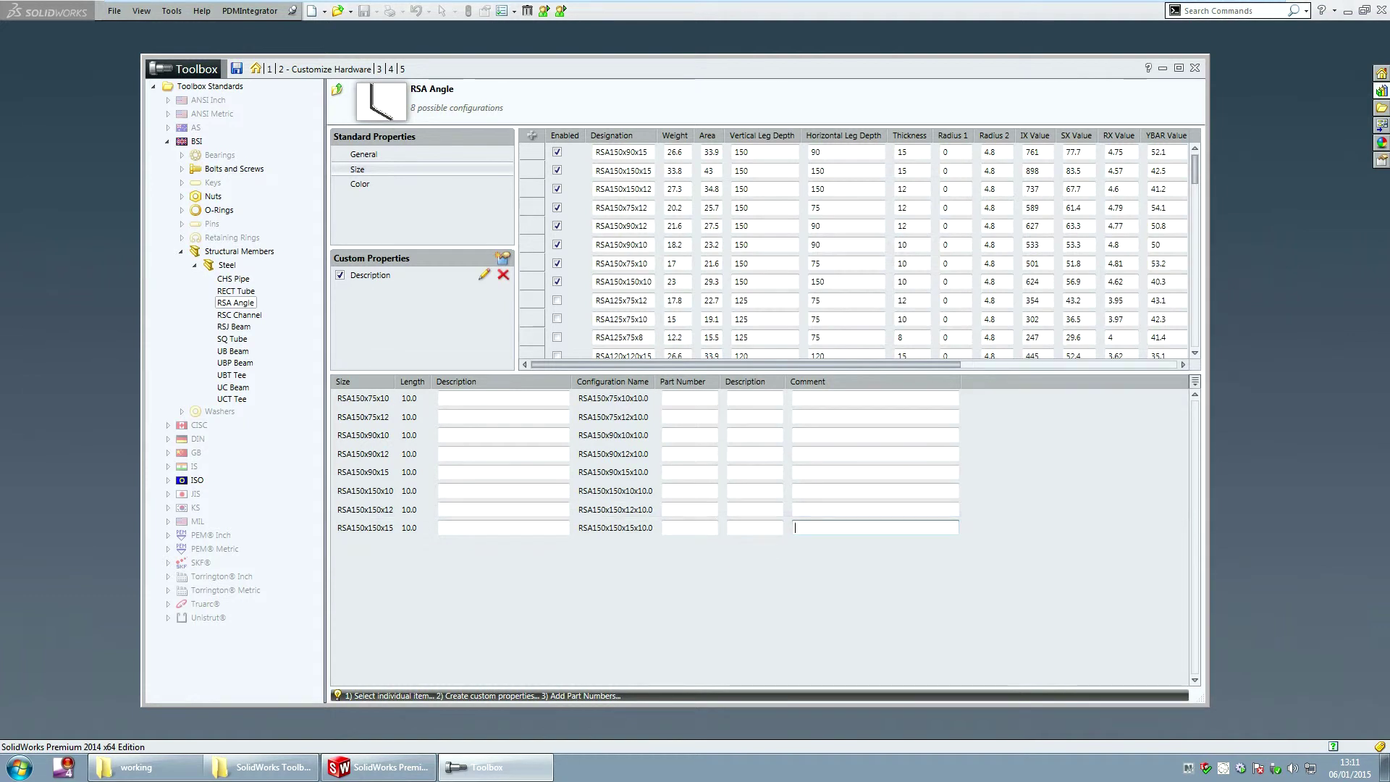
Export the RSA Angle configuration data to BSI_RSA Angle.xls in the SolidWorks Toolbox Imports folder, replacing the existing file
left_click(1195, 382)
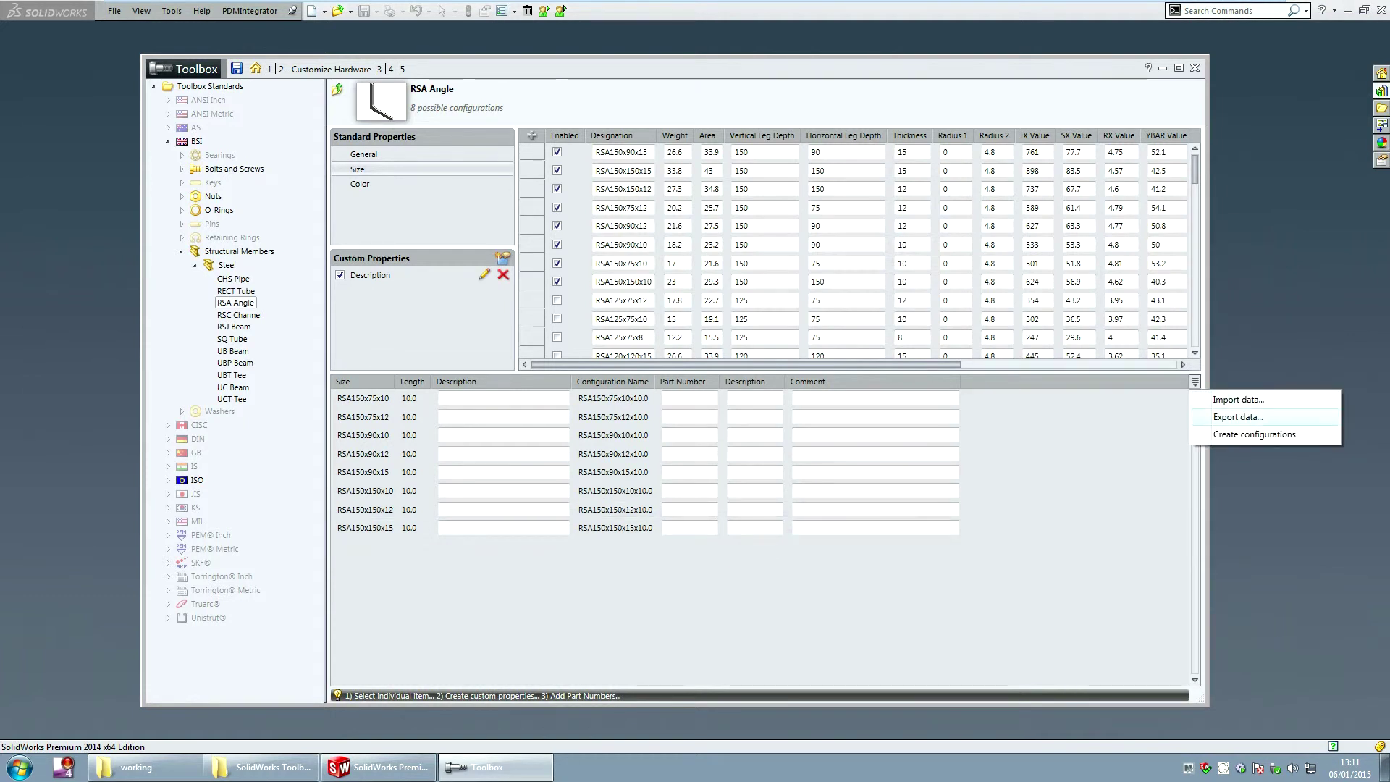
left_click(1238, 417)
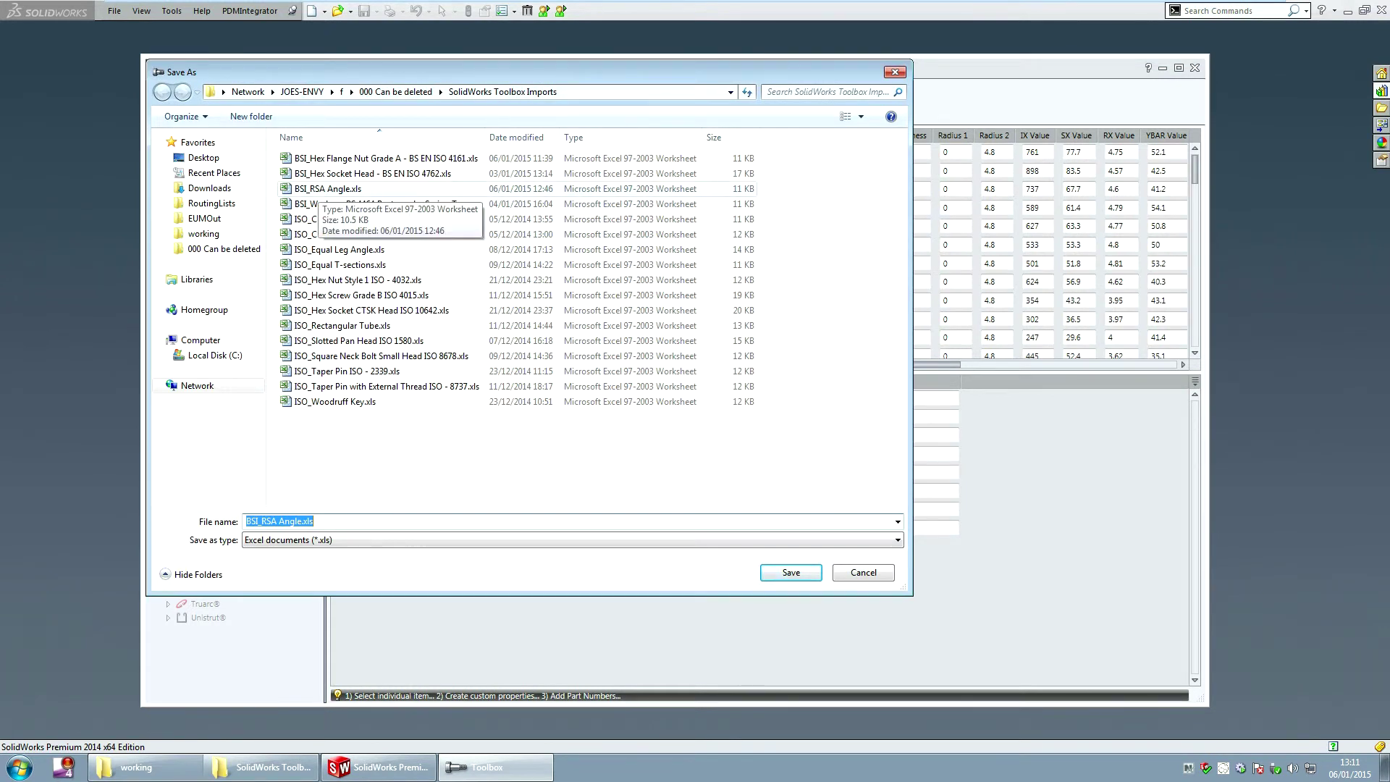
left_click(790, 572)
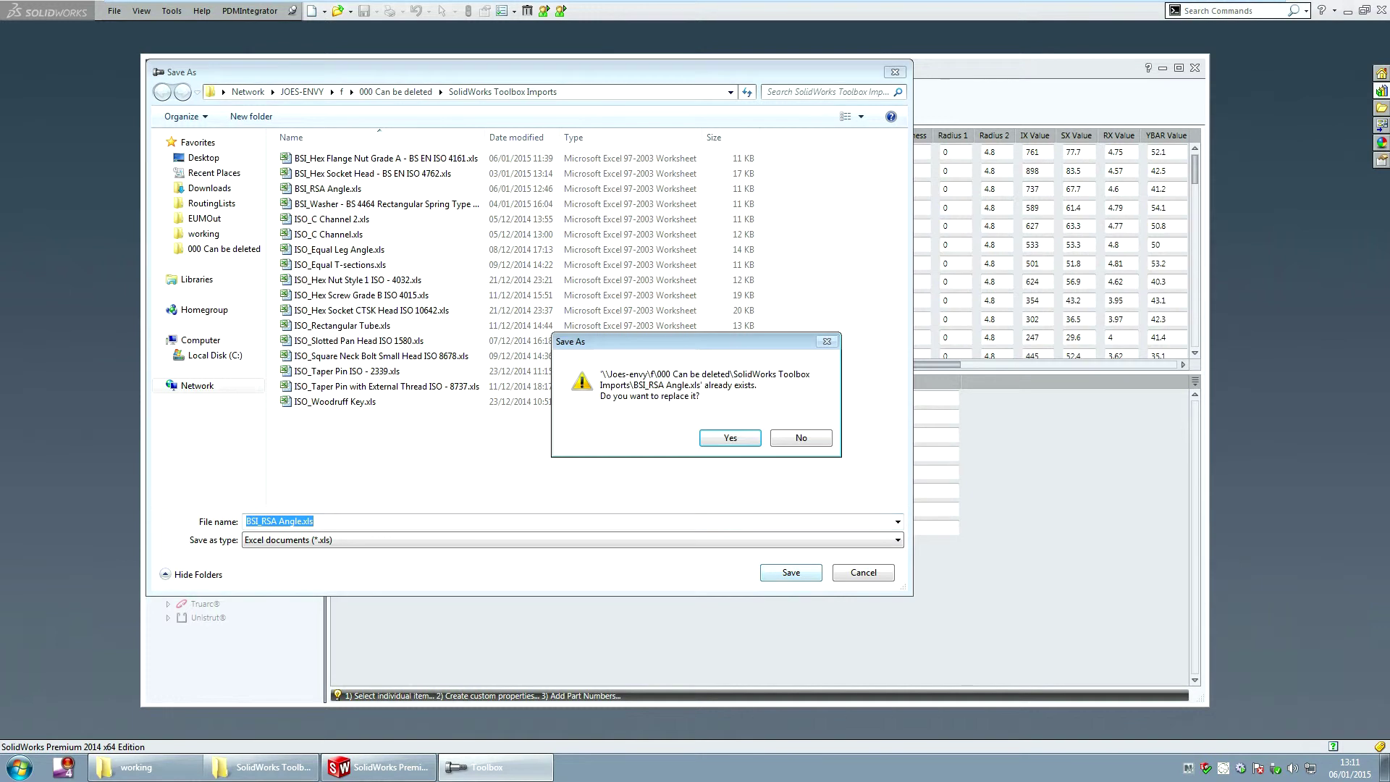
left_click(730, 437)
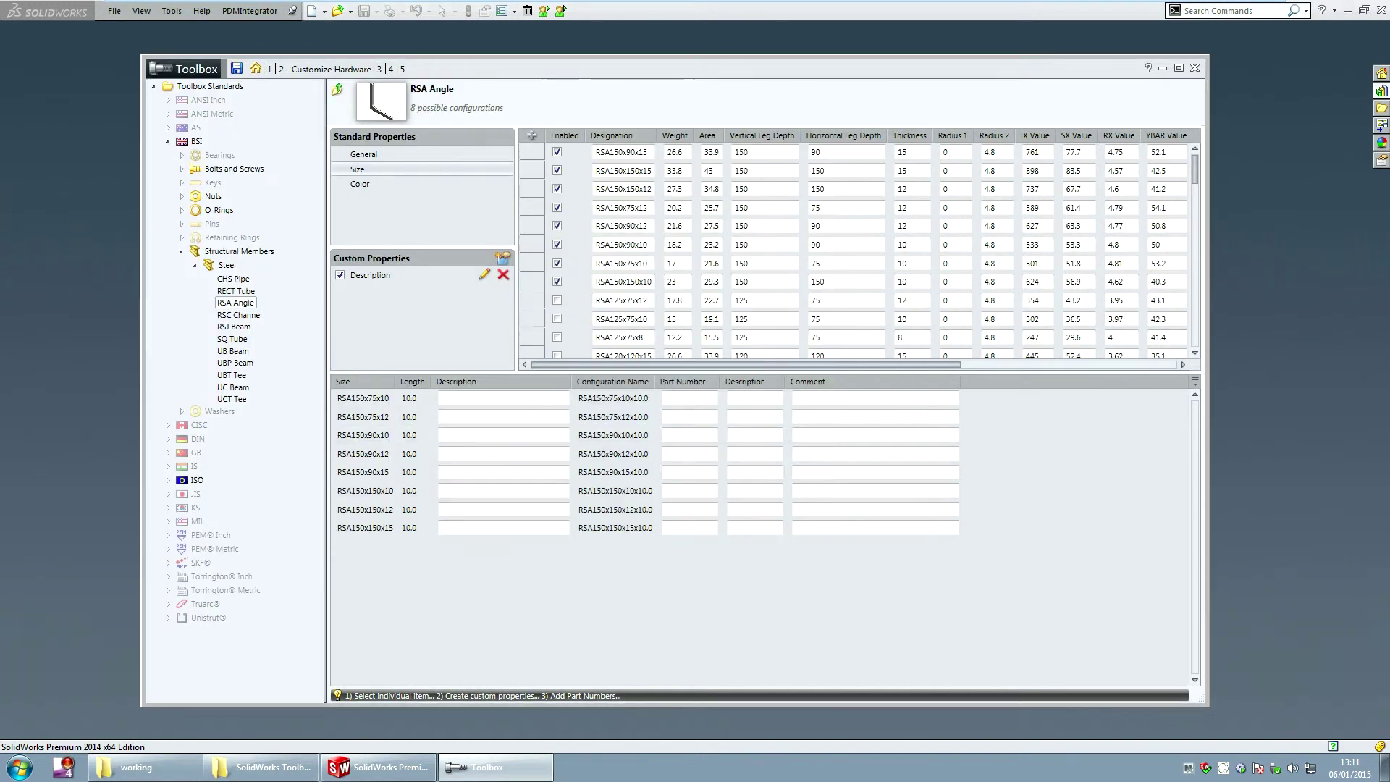
Switch to the SolidWorks Toolbox Imports folder in Windows Explorer and open BSI_RSA Angle.xls in Excel
left_click(262, 767)
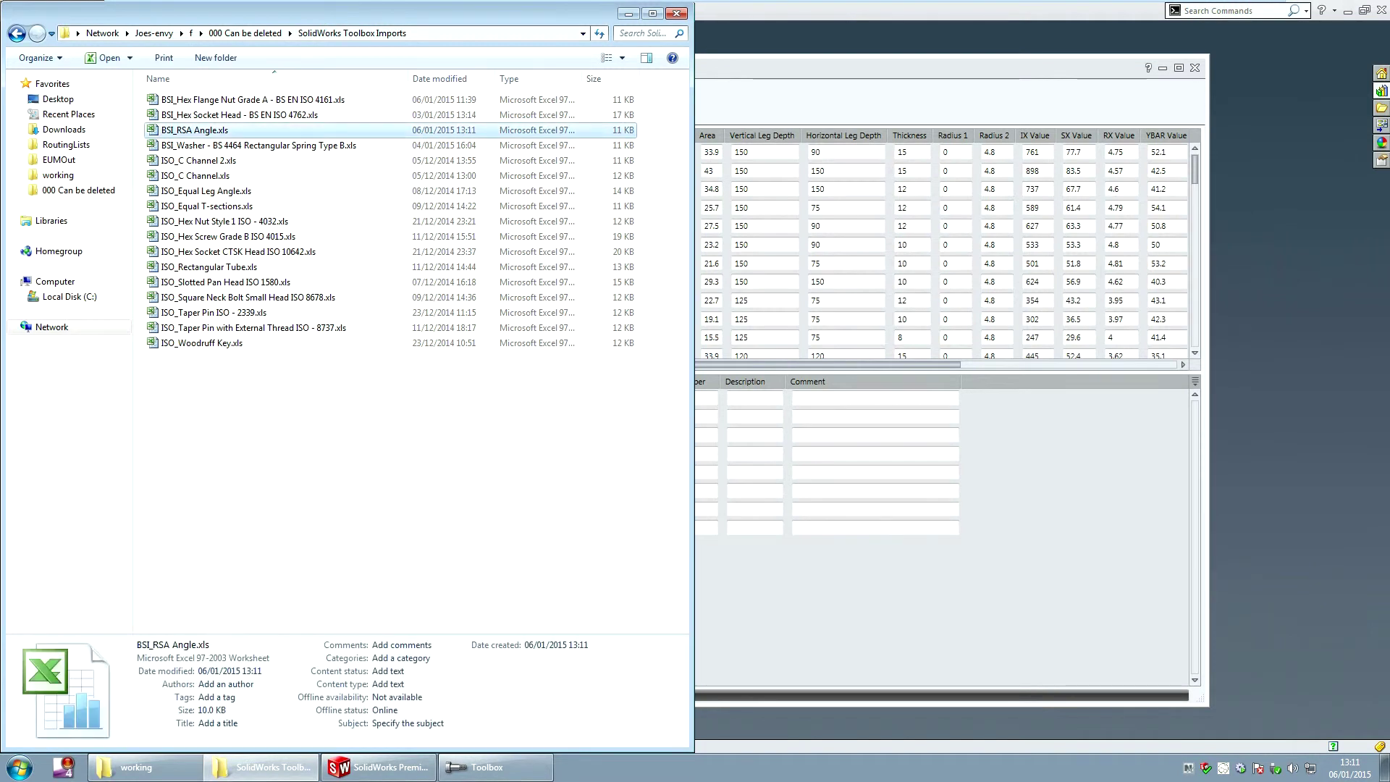
double_click(194, 130)
key("y")
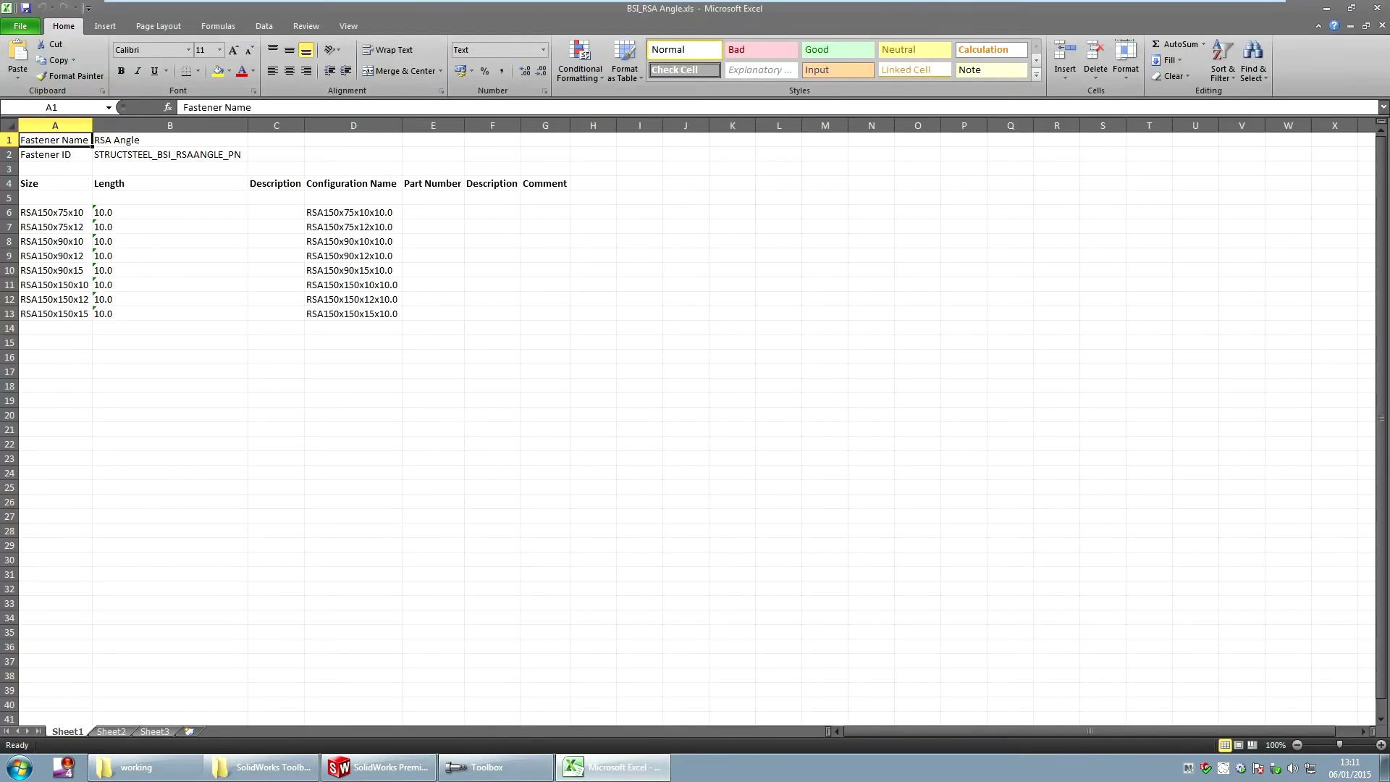
Enter "Angle Section" as the comment for RSA150x75x10 in cell G6 and widen the Comment column
left_click(546, 213)
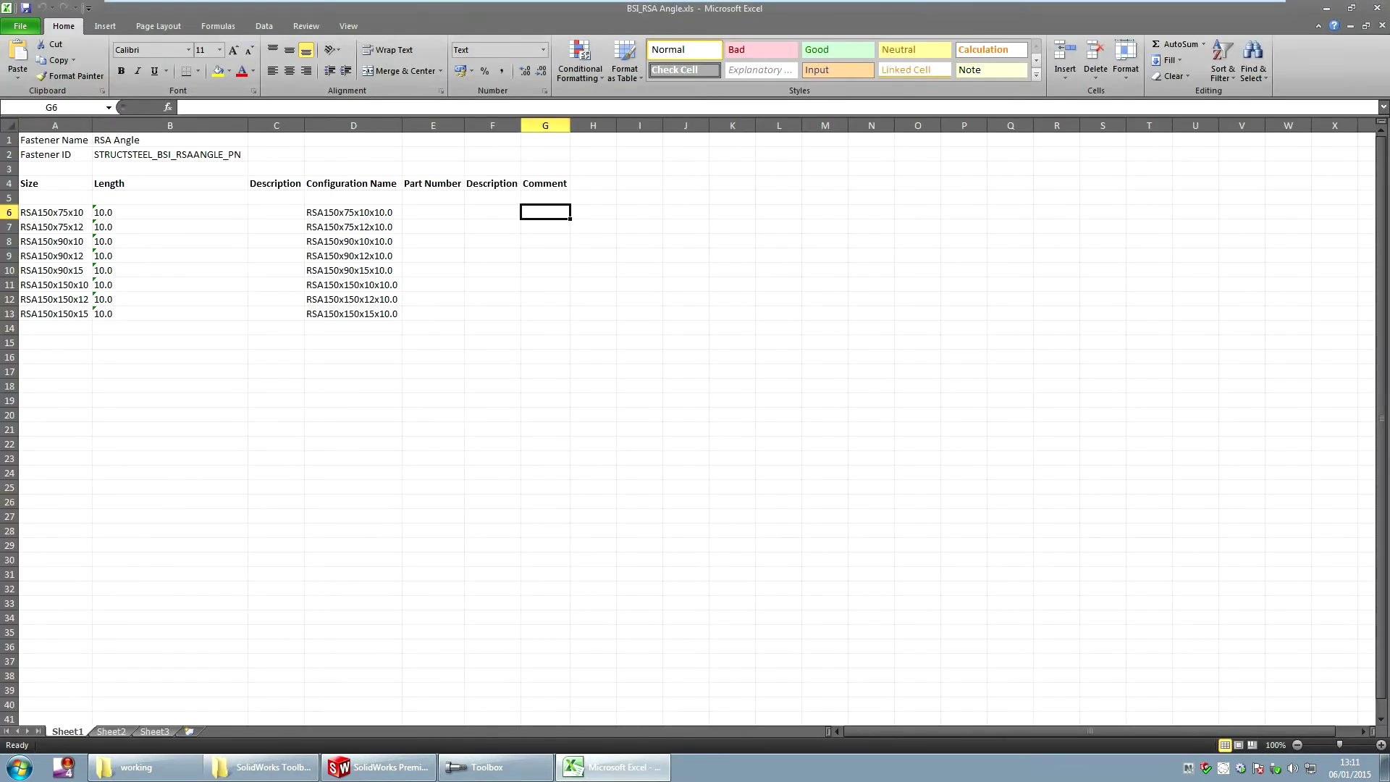
type("Angle")
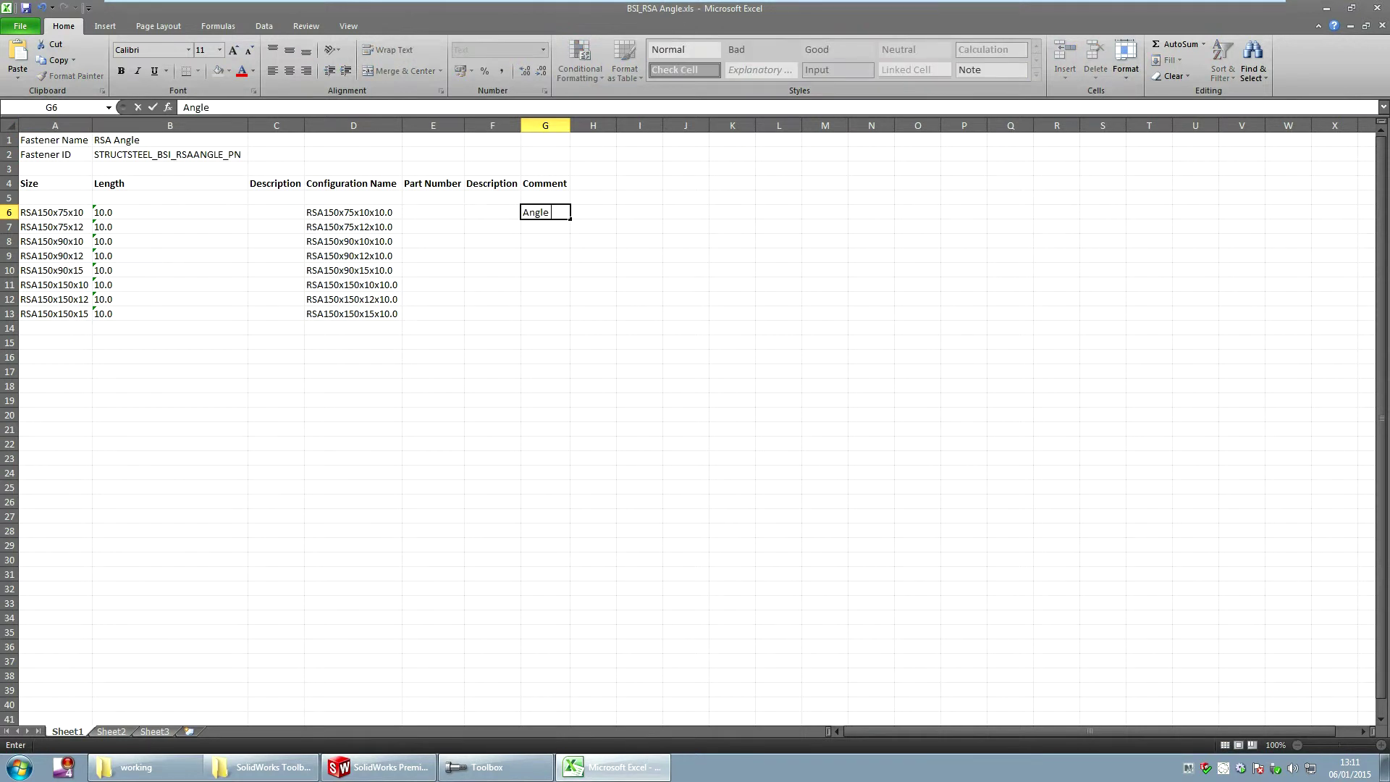
type(" Section")
key("Return")
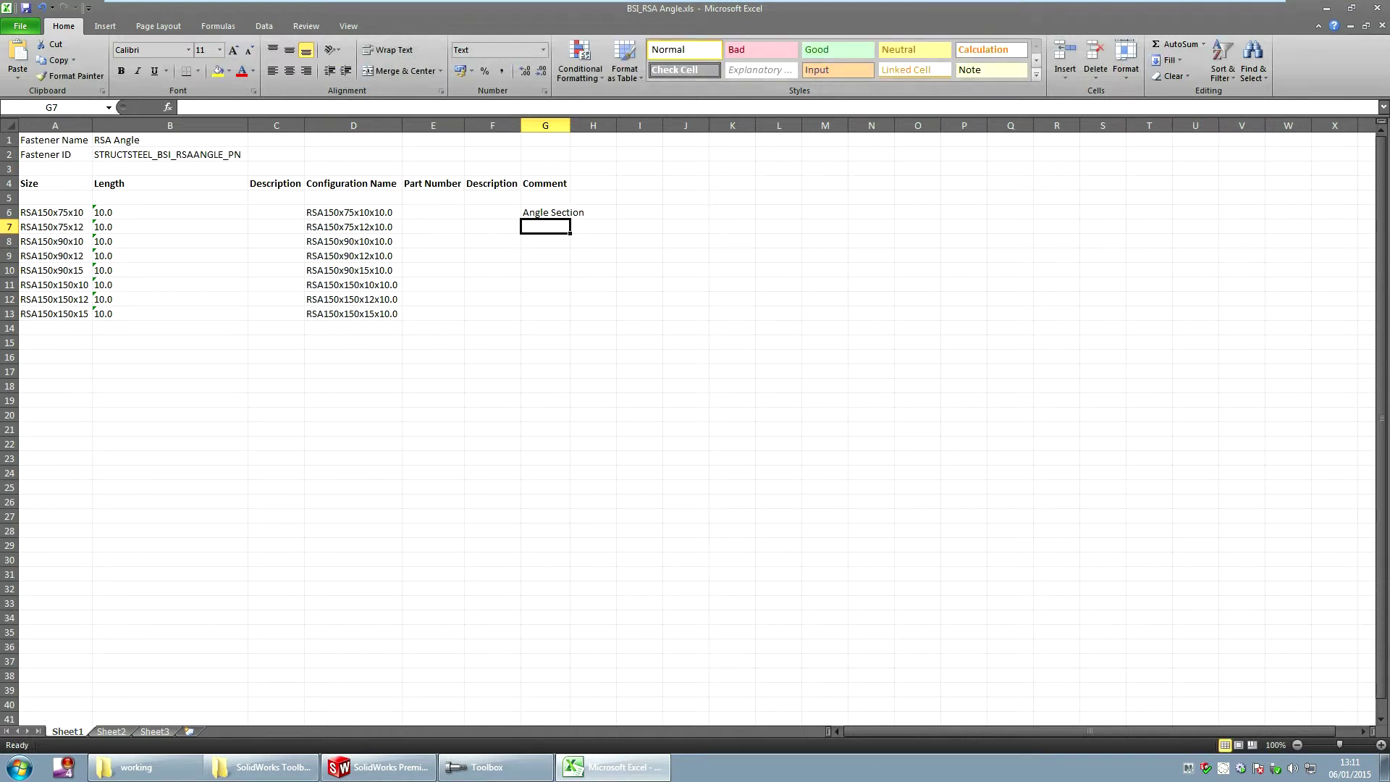
left_click_drag(570, 125, 613, 125)
Set the number format of Description column C to General and widen the column enough for long descriptions
left_click(291, 125)
right_click(294, 129)
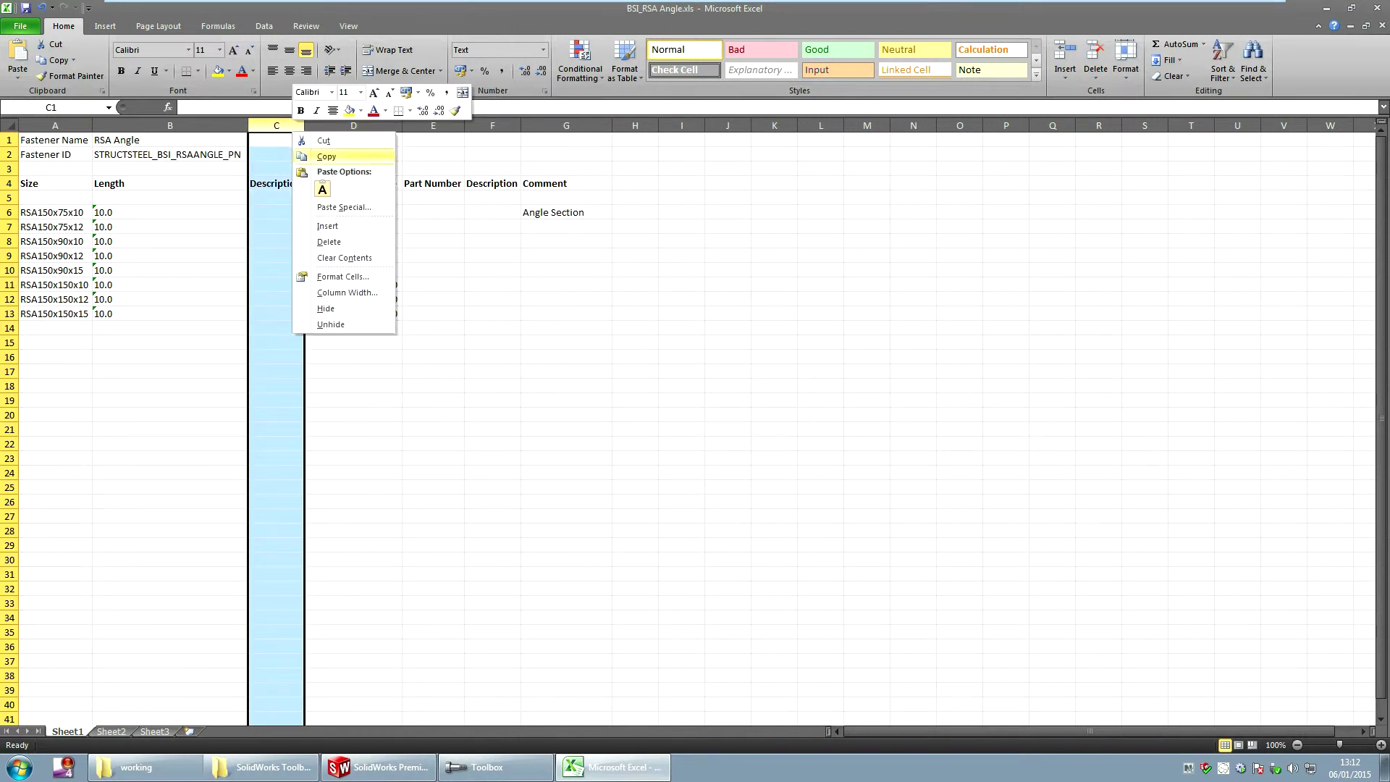
left_click(343, 276)
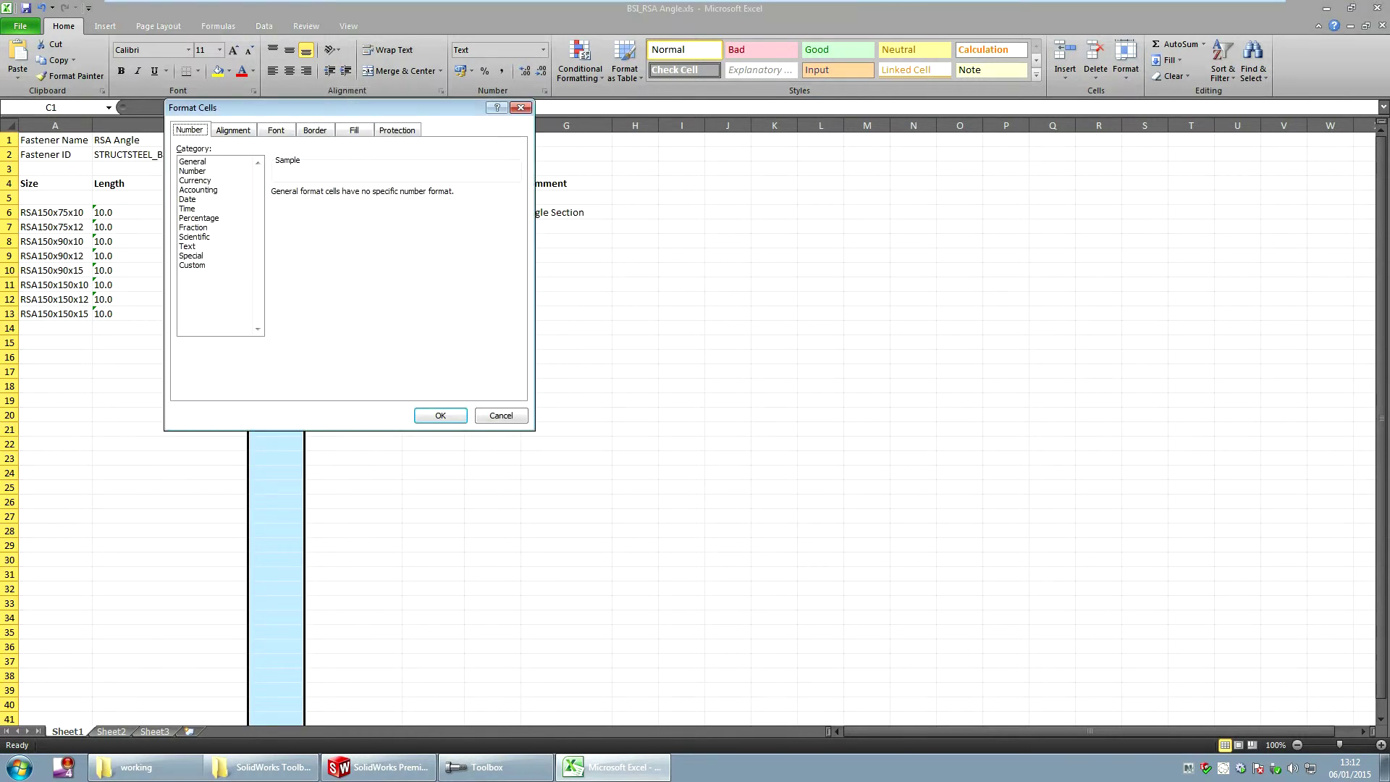
key("Return")
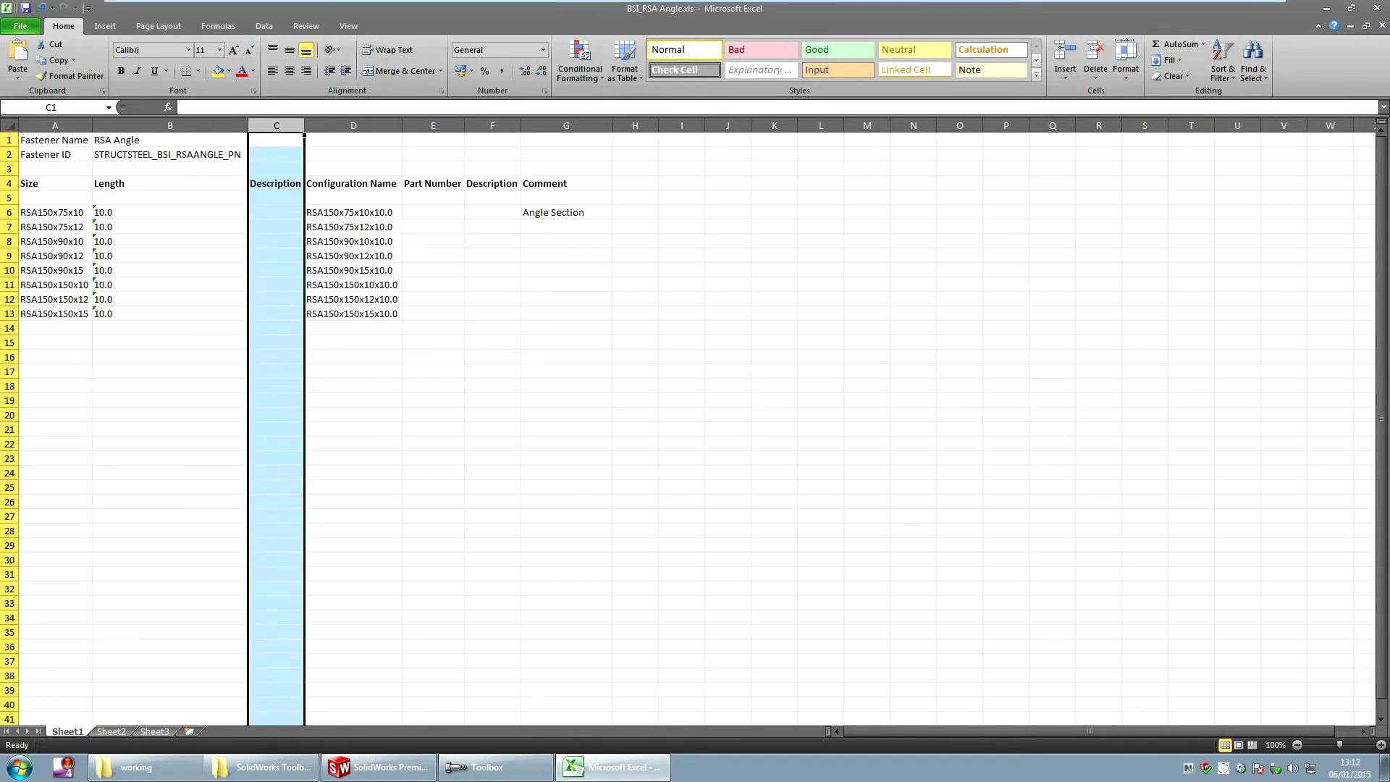
left_click_drag(304, 125, 475, 125)
Enter the formula =CONCATENATE(G6," ",D6) in cell C6 to build the description from the comment and configuration name
left_click(361, 212)
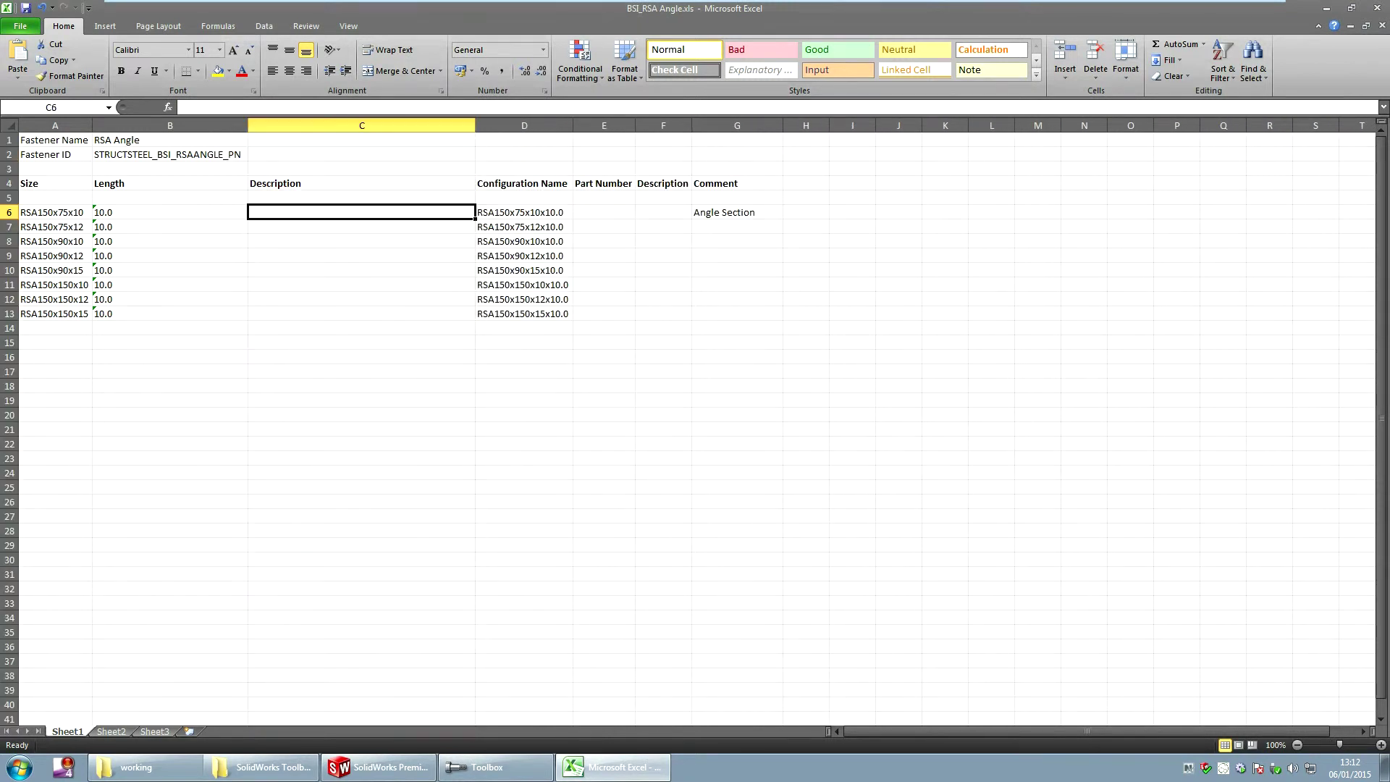
type("=con")
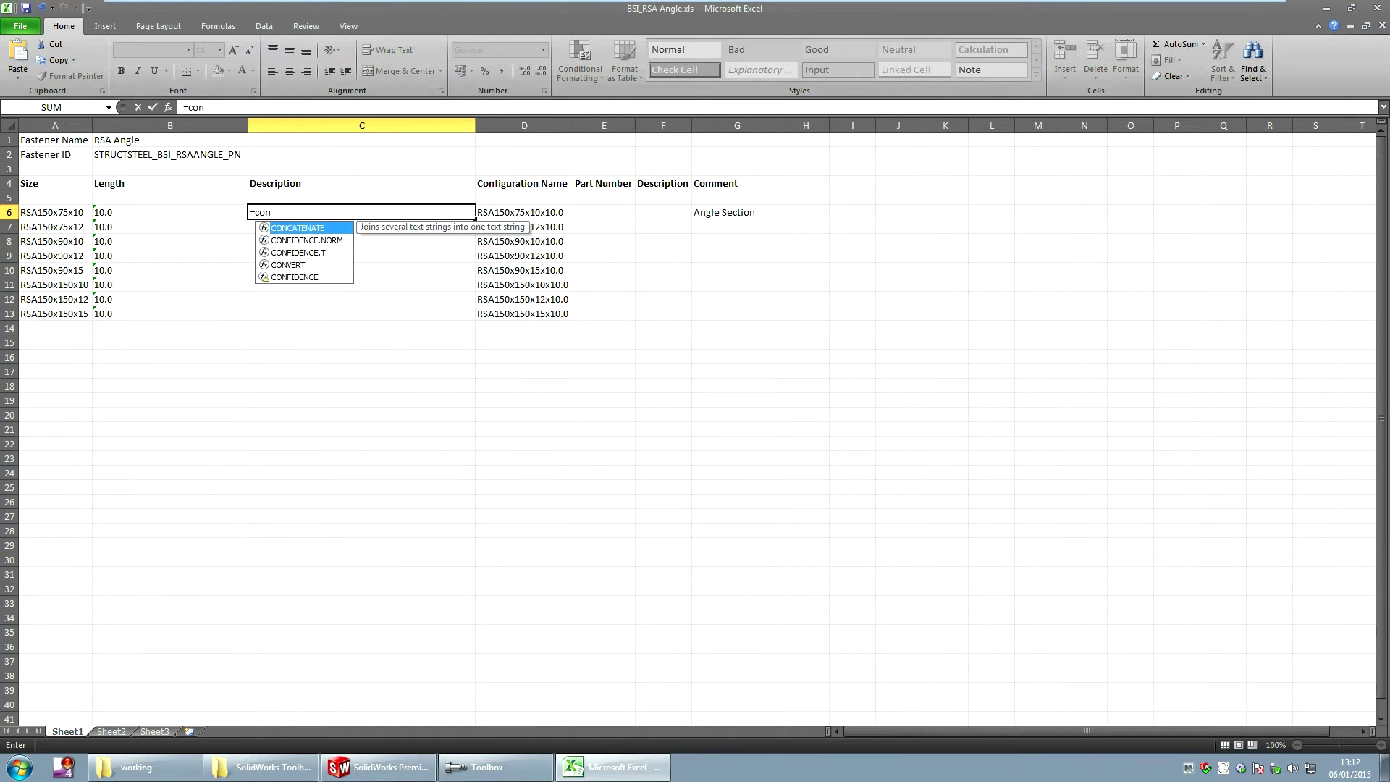
key("Tab")
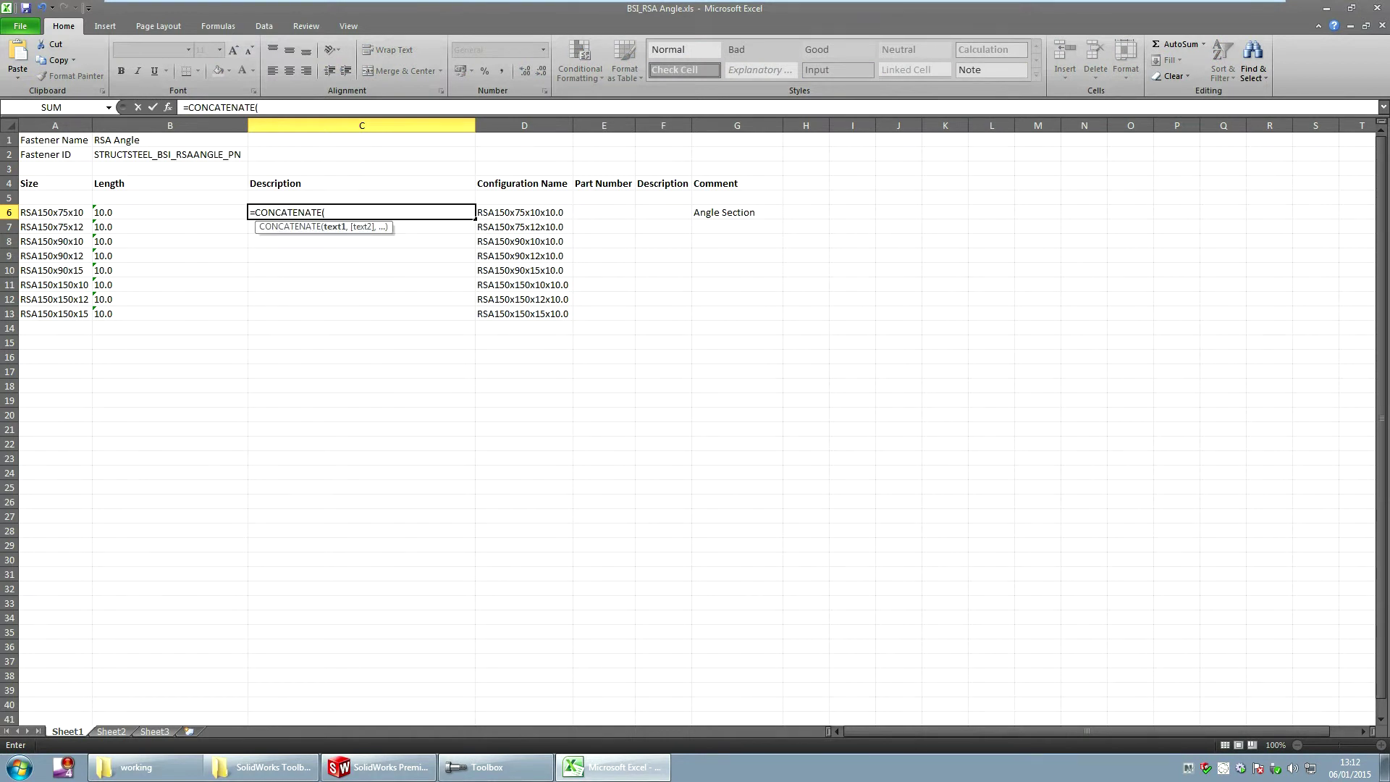
type("G6,\" \",D6")
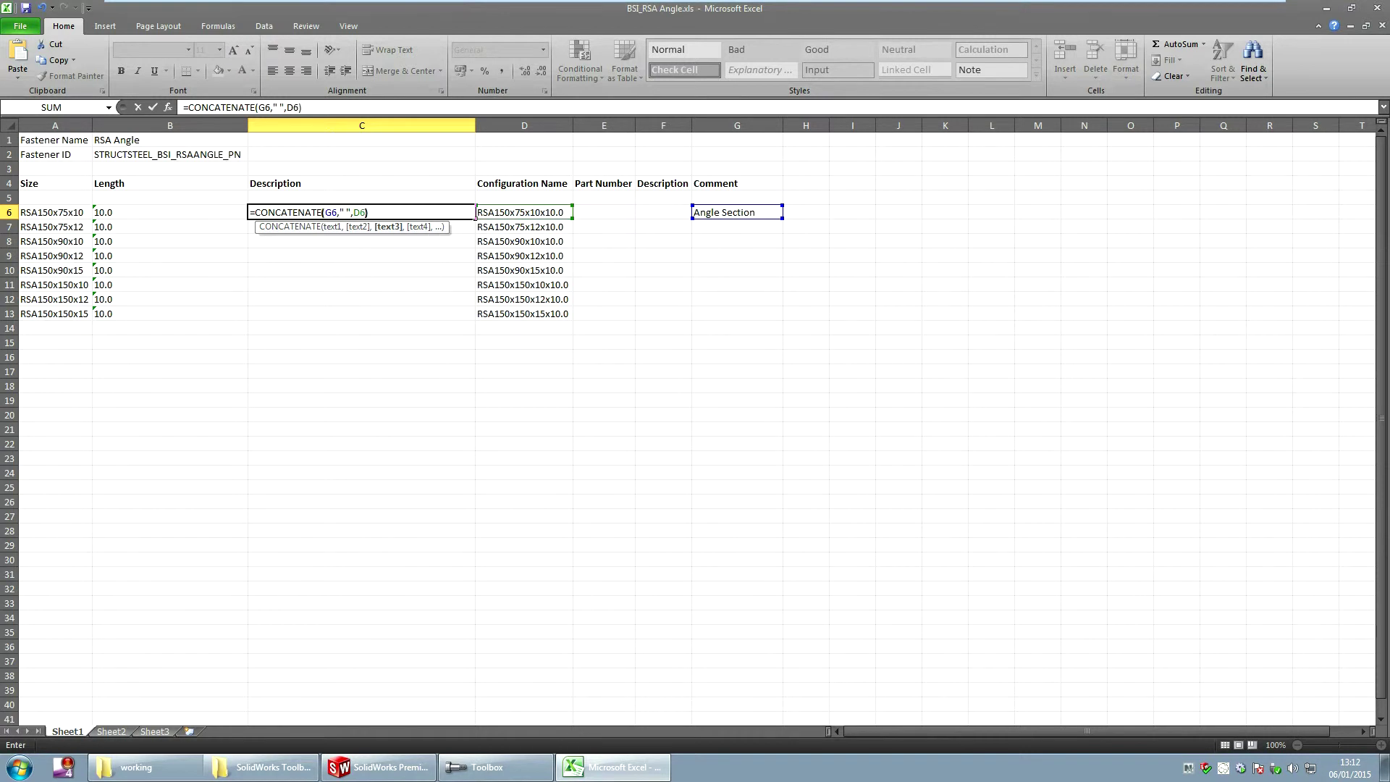
key("Return")
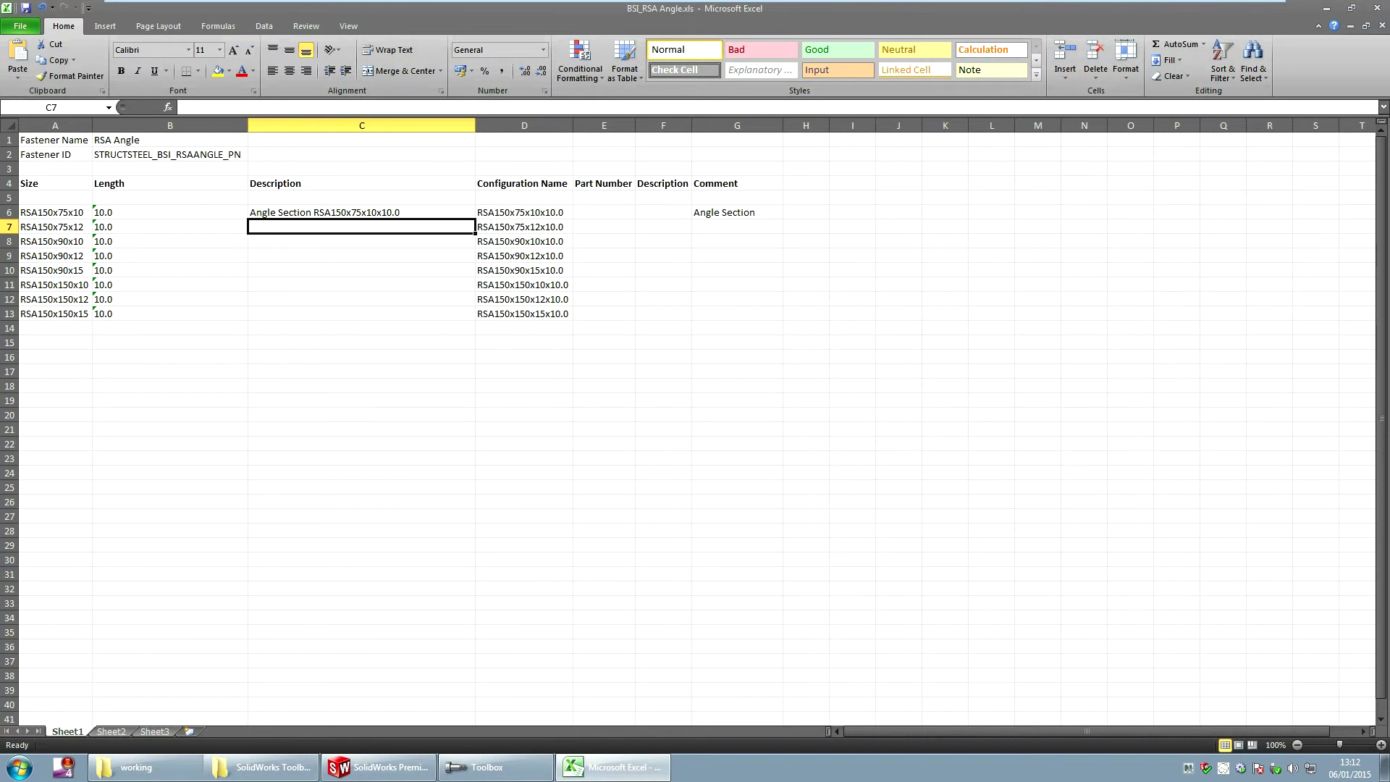
Fill the description formula in C6 and the Angle Section comment in G6 down through row 13
left_click(362, 212)
left_click_drag(475, 220, 475, 321)
left_click(361, 357)
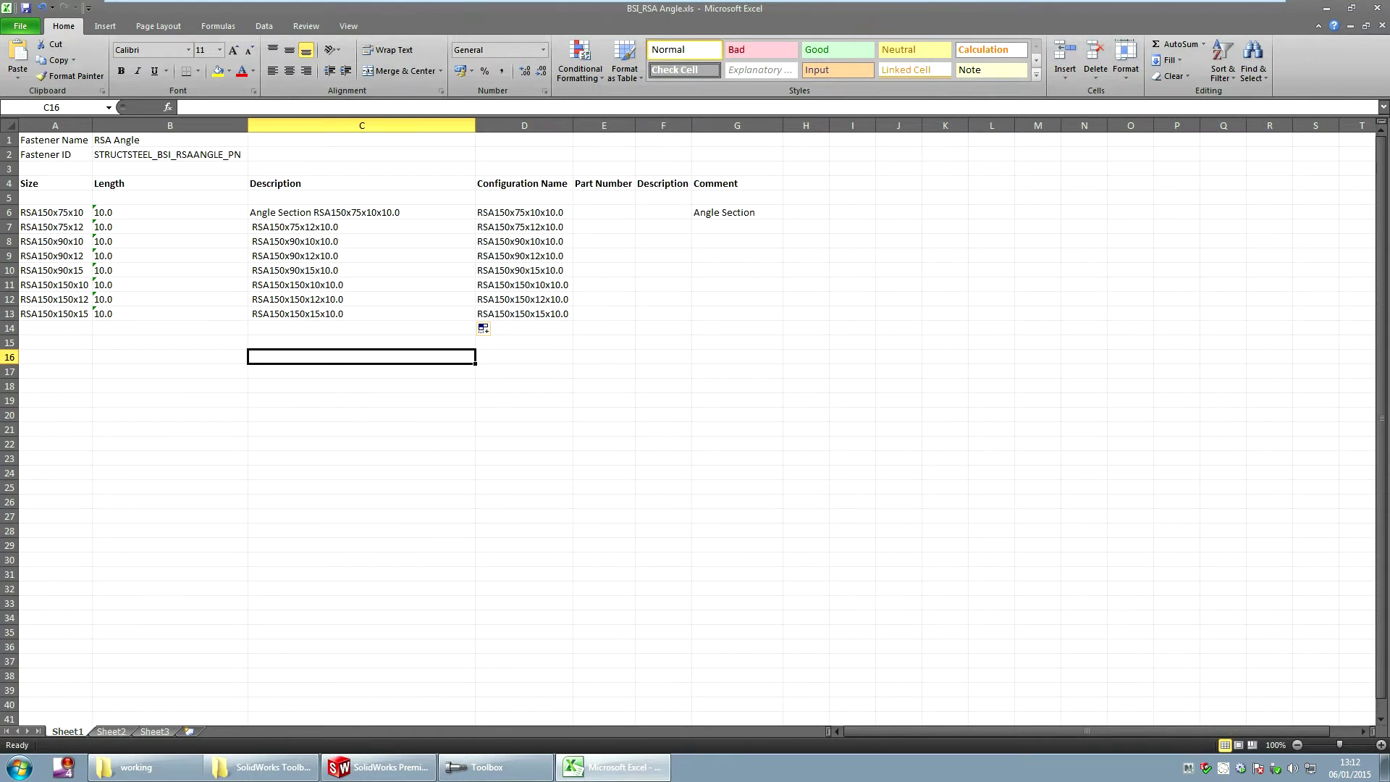
left_click(737, 212)
left_click_drag(783, 219, 783, 318)
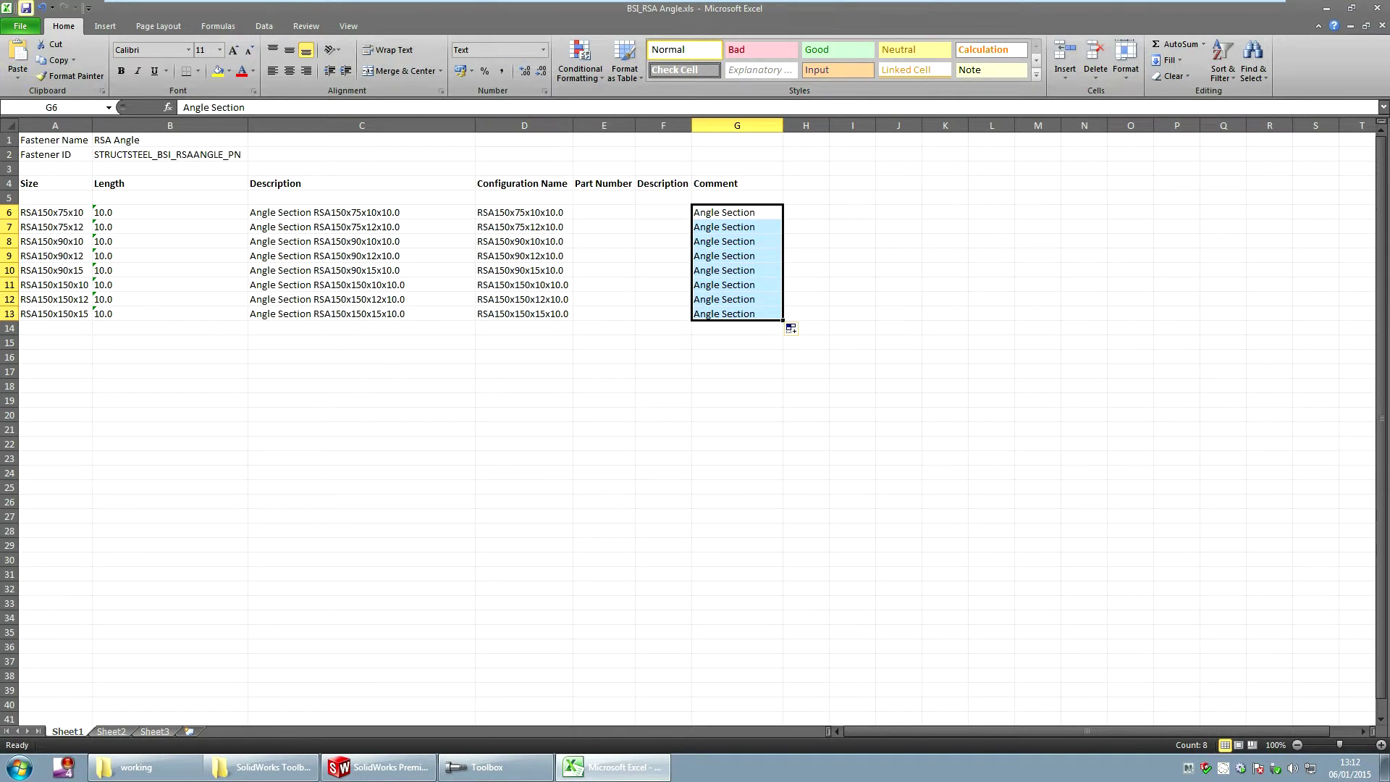
Save and close the workbook, and import BSI_RSA Angle.xls into the RSA Angle configuration data in Toolbox
left_click(25, 8)
left_click(1377, 8)
left_click(1073, 454)
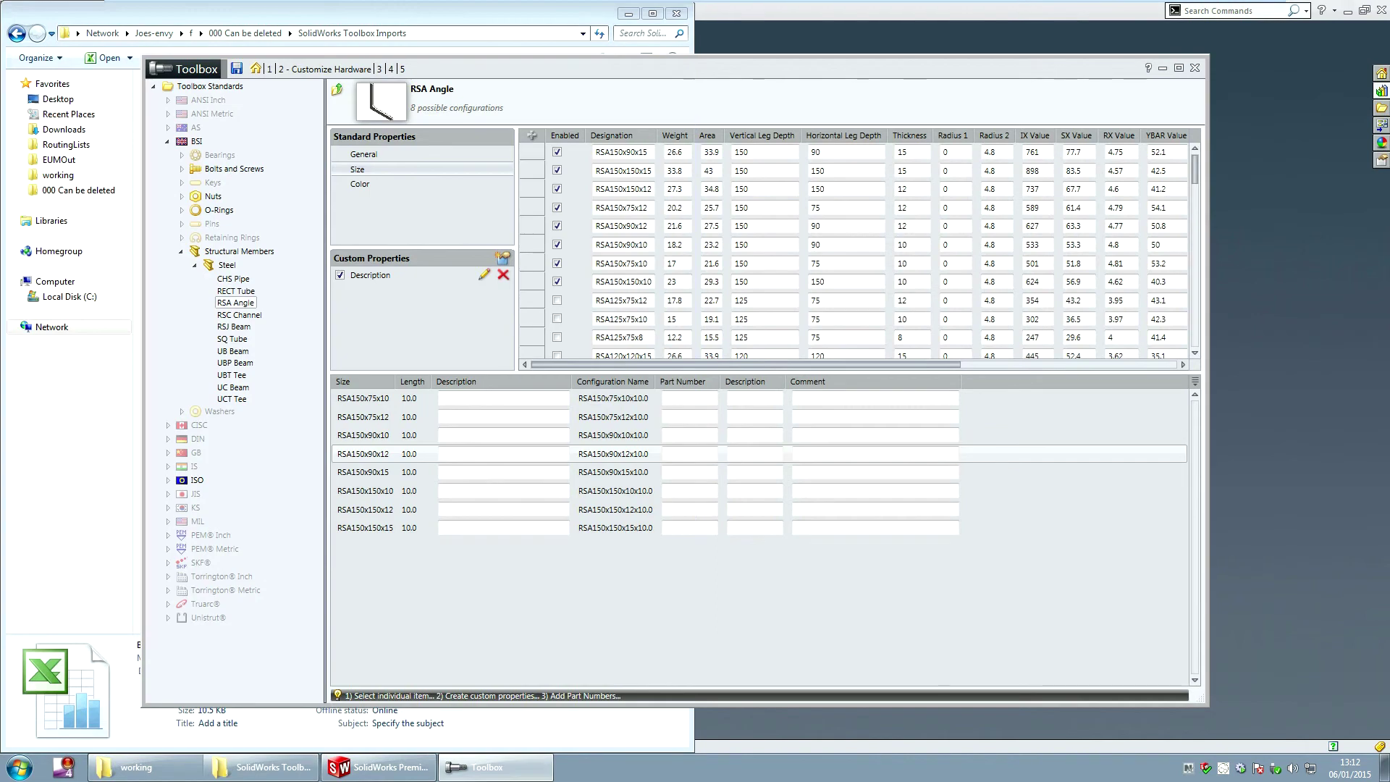
left_click(1195, 381)
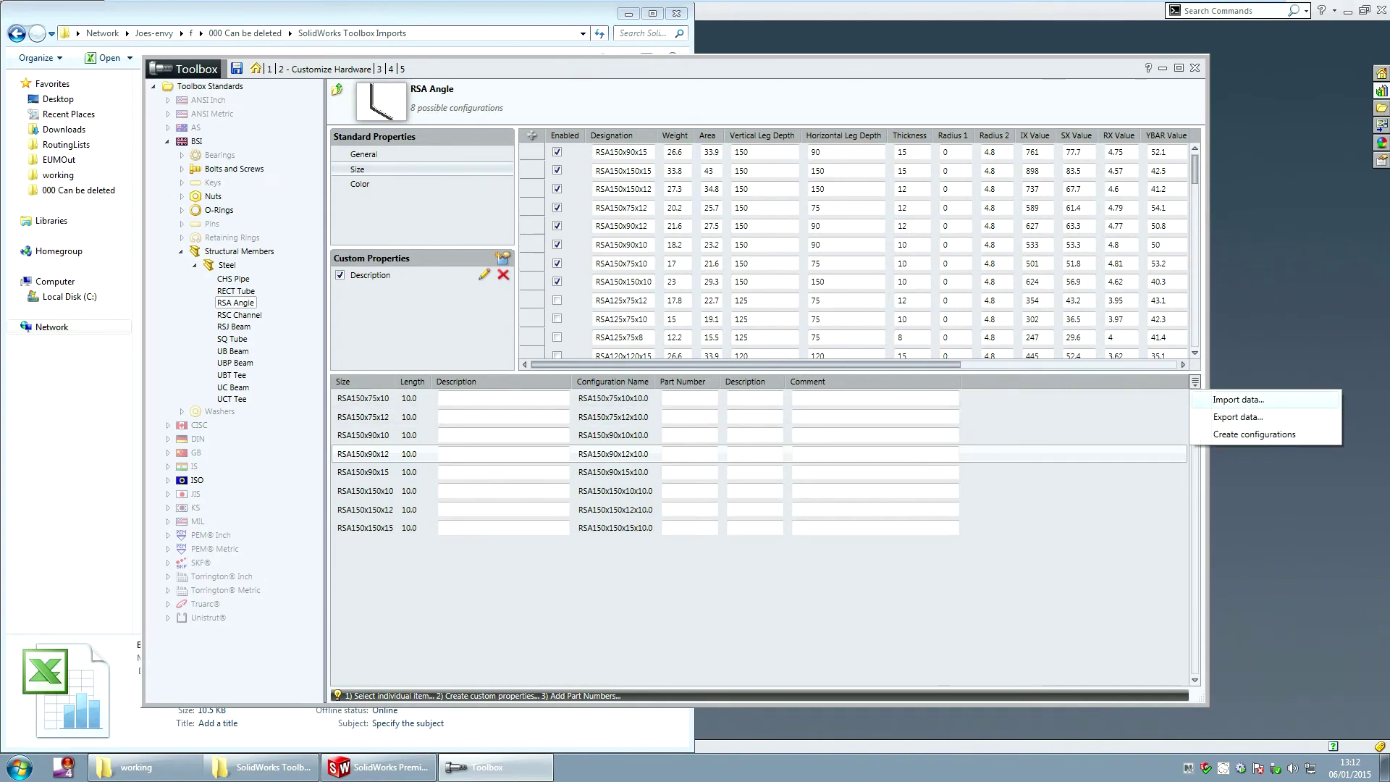
left_click(1238, 399)
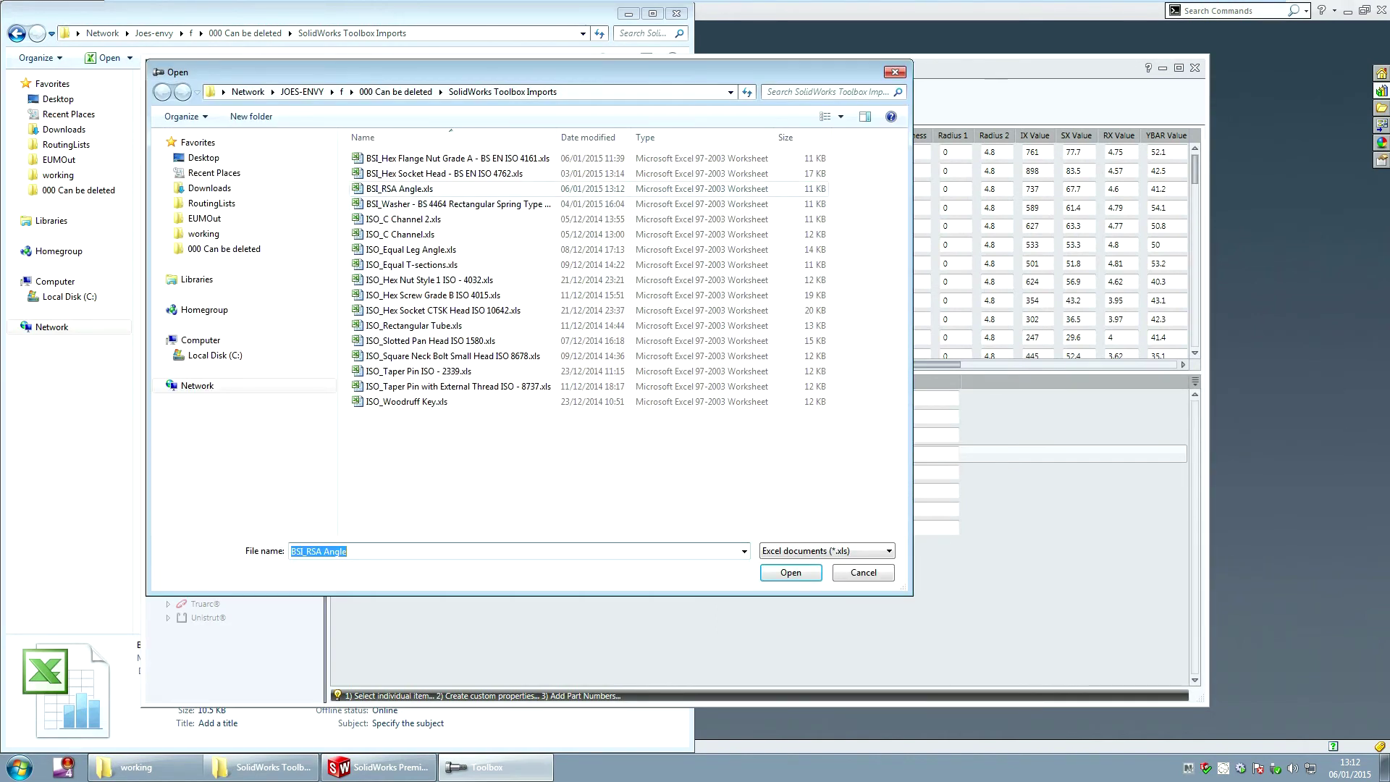
double_click(400, 189)
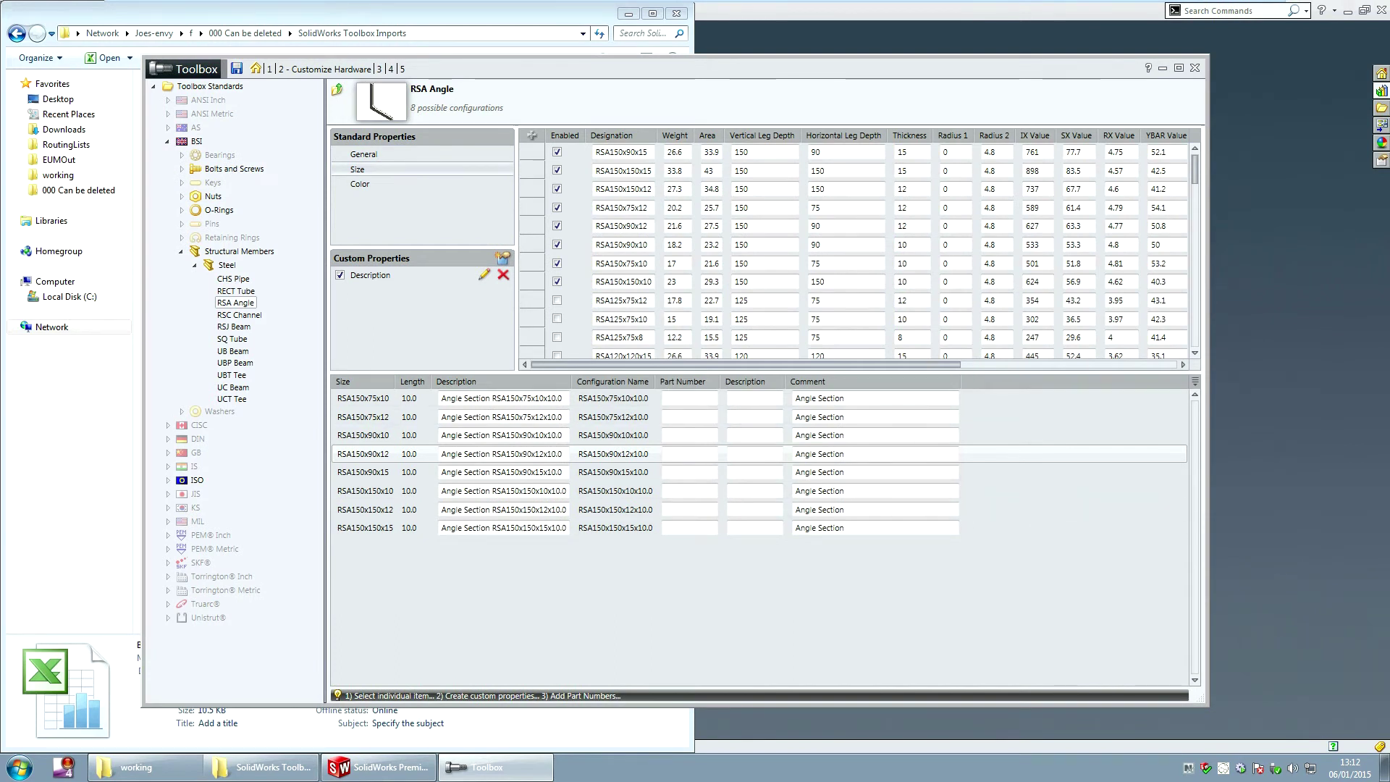
Switch to SolidWorks and open the BSI structural steel RSA Angle part from the Design Library as read-only
key("alt+Tab")
left_click(1381, 91)
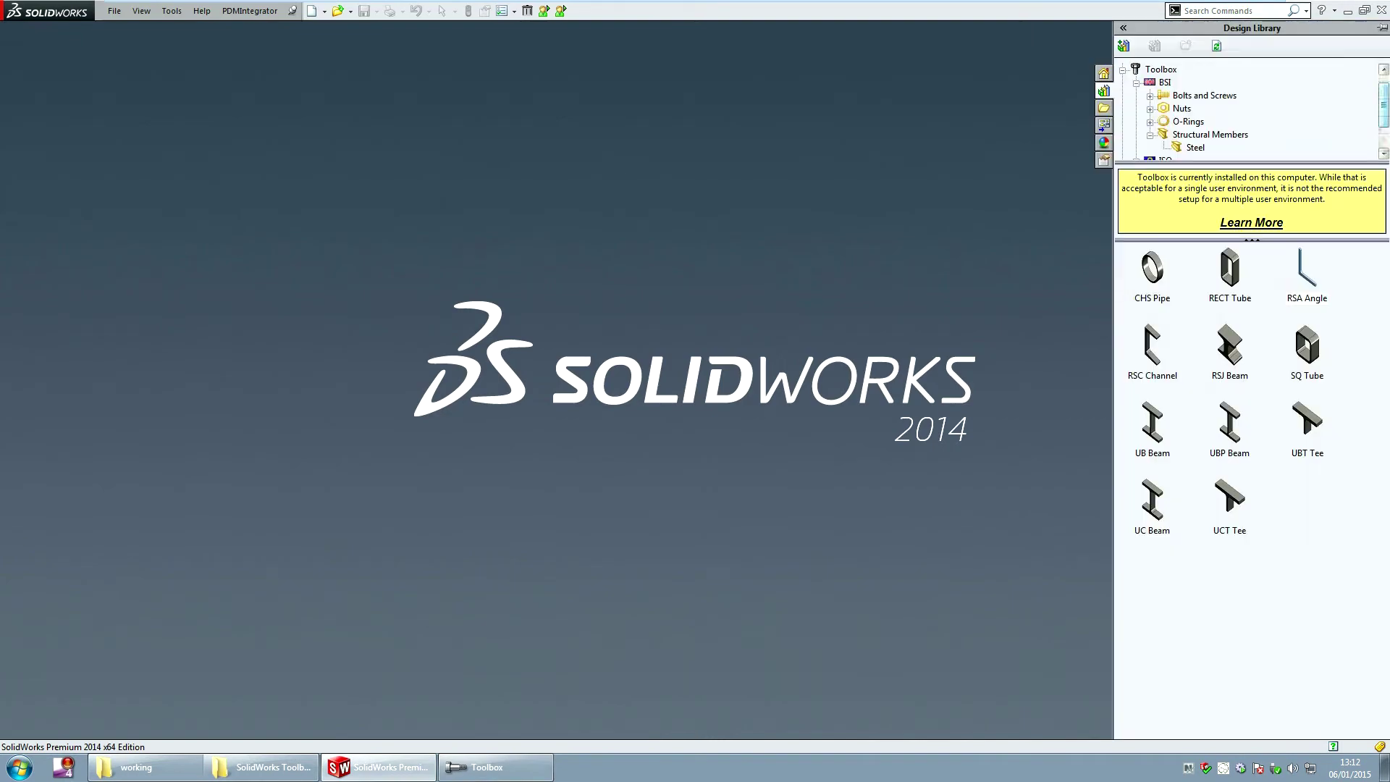
left_click(1306, 278)
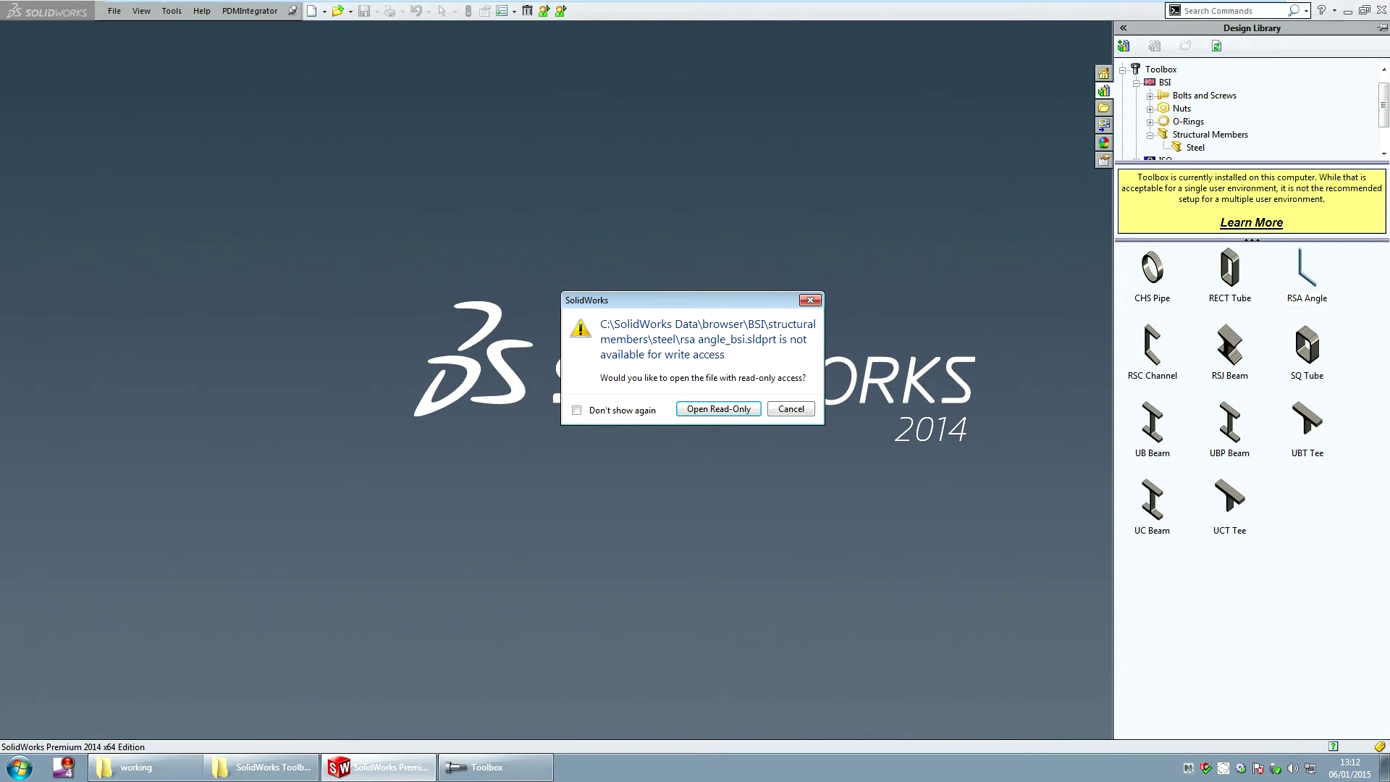
key("Return")
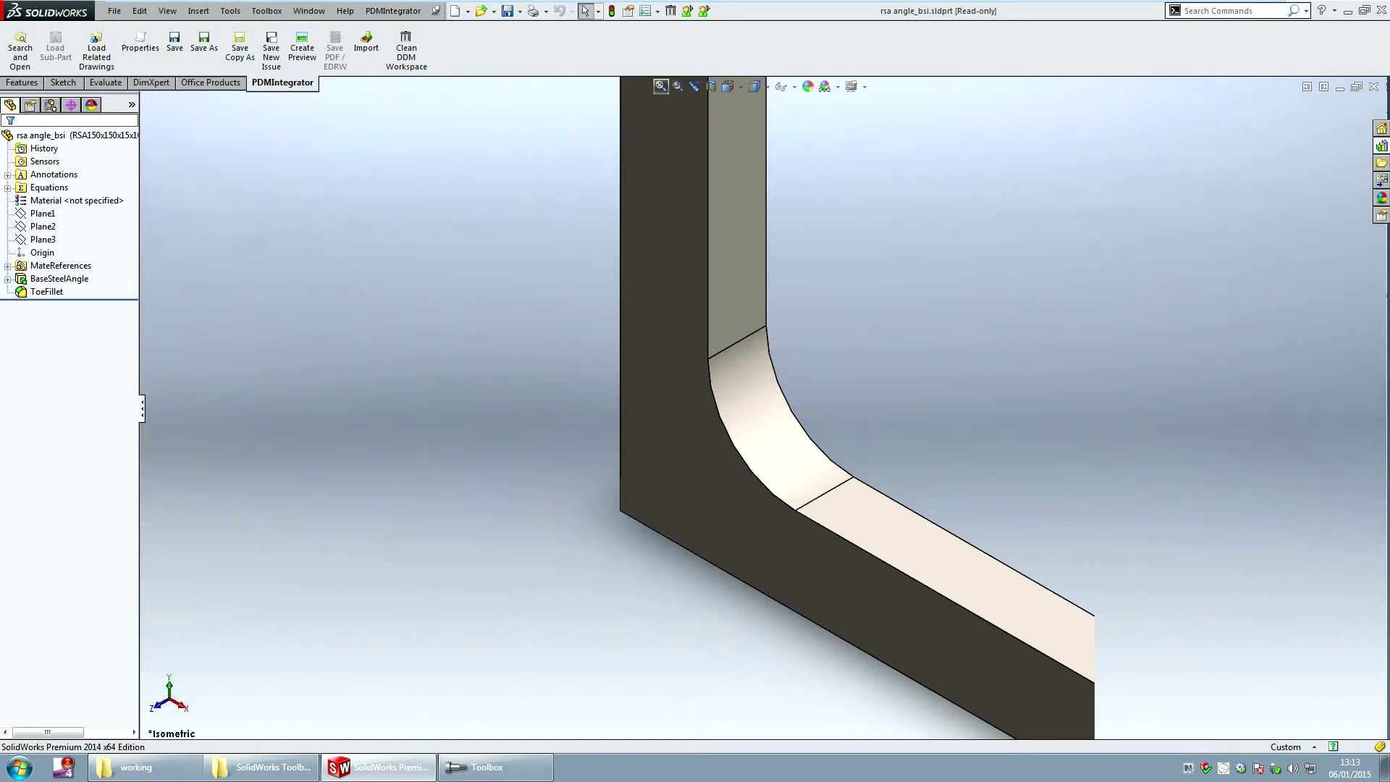
left_click(660, 87)
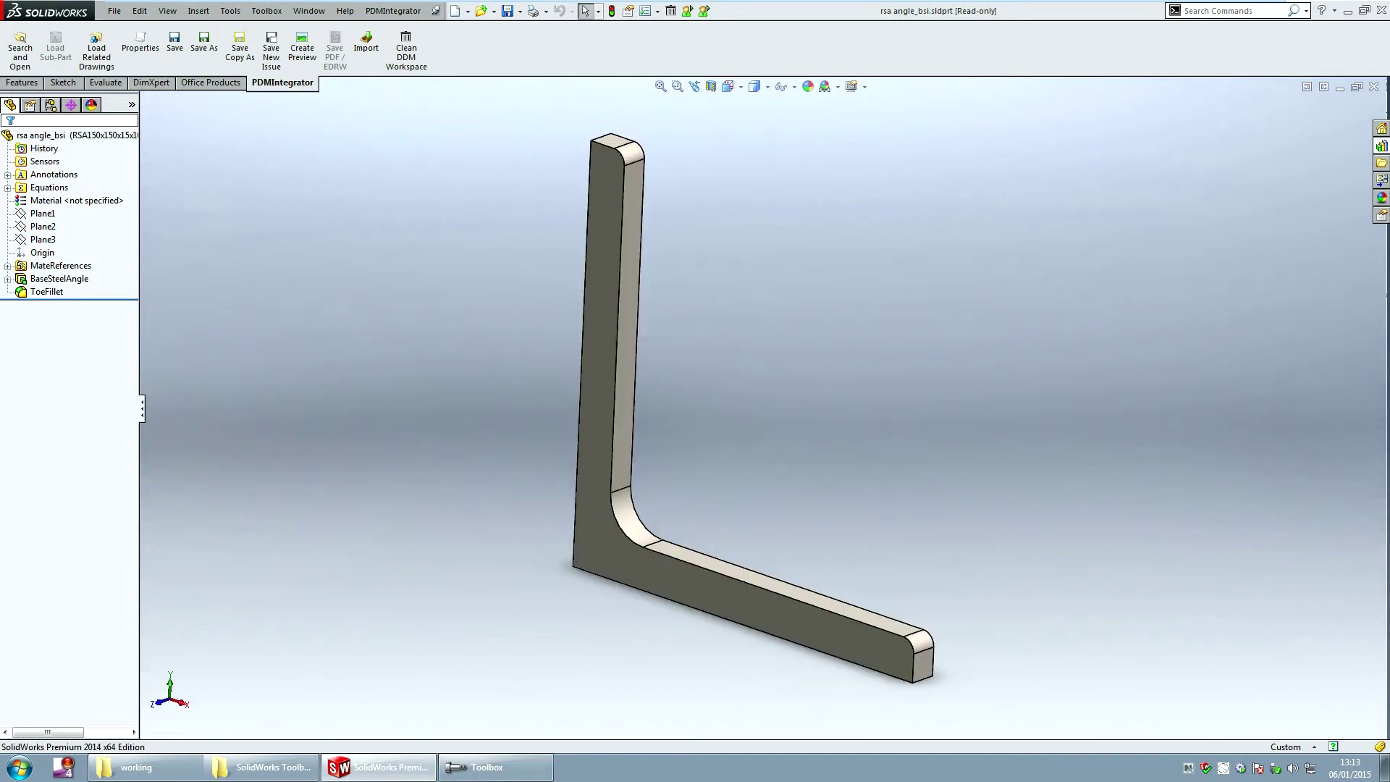
Show the part's configurations in a wider tree and activate the Default configuration
left_click(51, 105)
left_click_drag(140, 290, 294, 289)
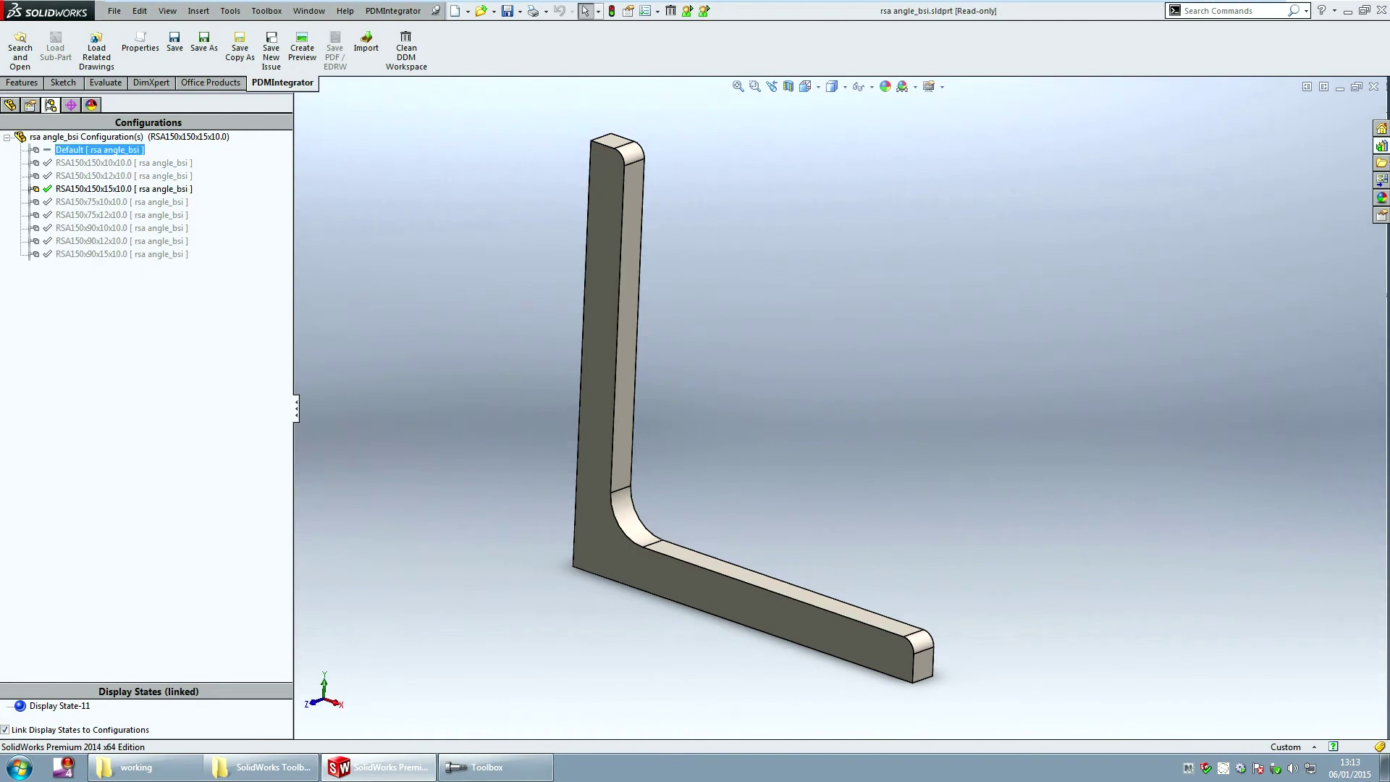
double_click(99, 149)
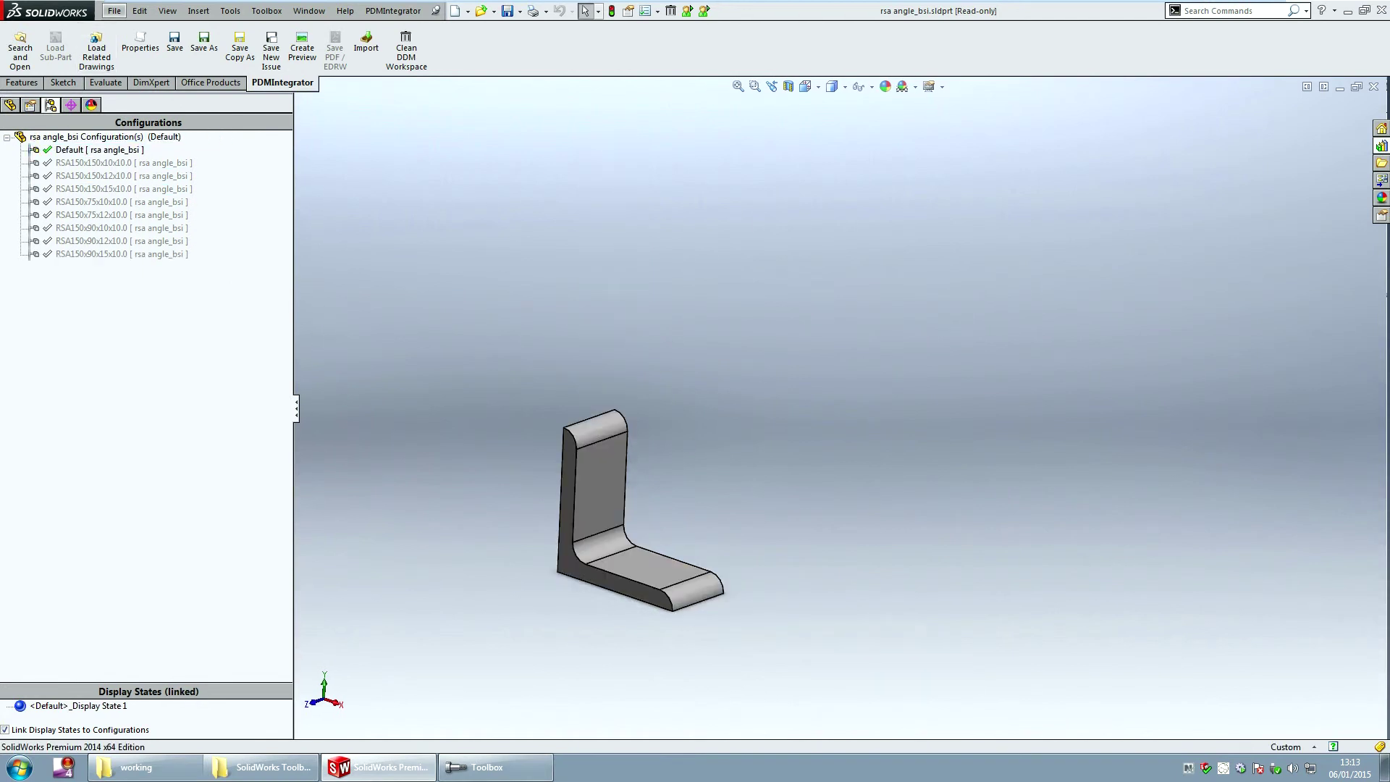
Save the part as rsa angle_bsi.sldprt in the DesignDataManager working folder
left_click(114, 10)
left_click(146, 131)
left_click(513, 345)
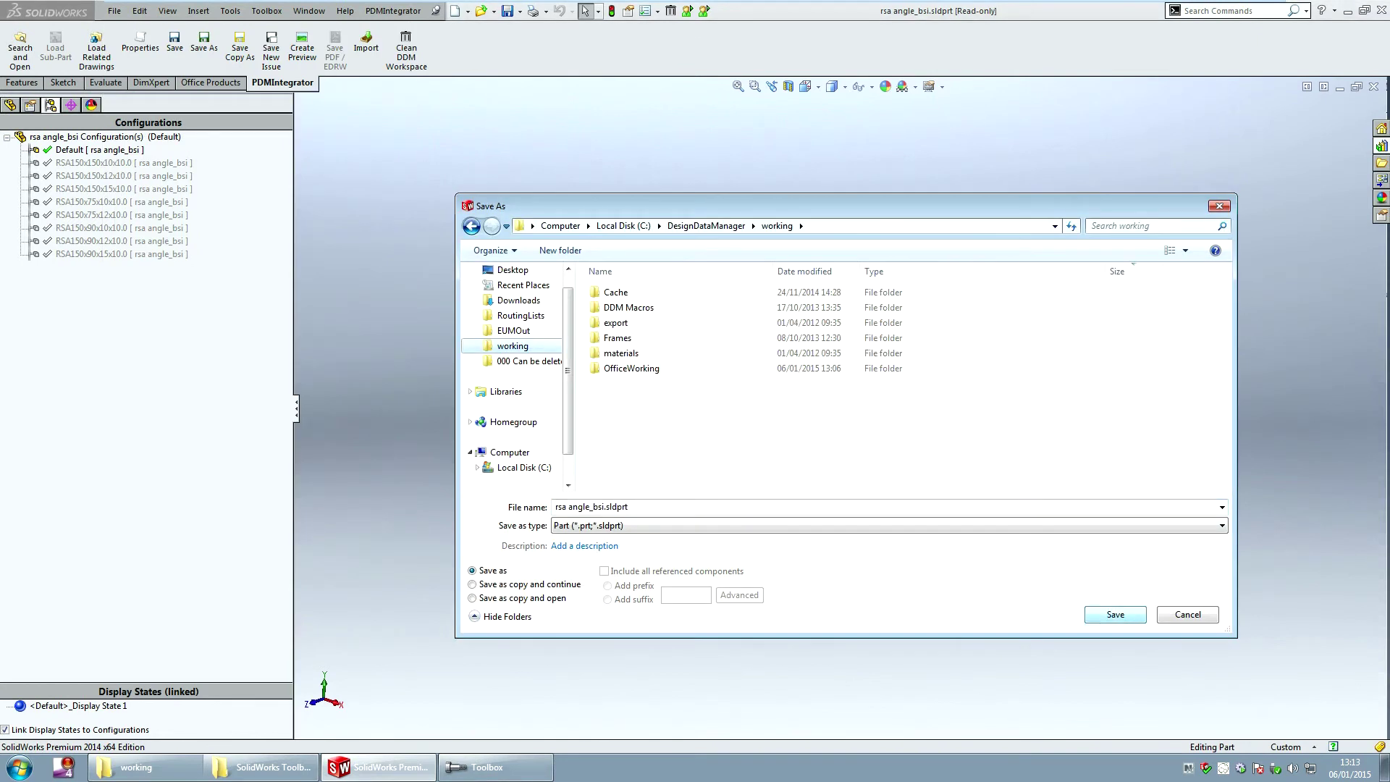
left_click(1116, 614)
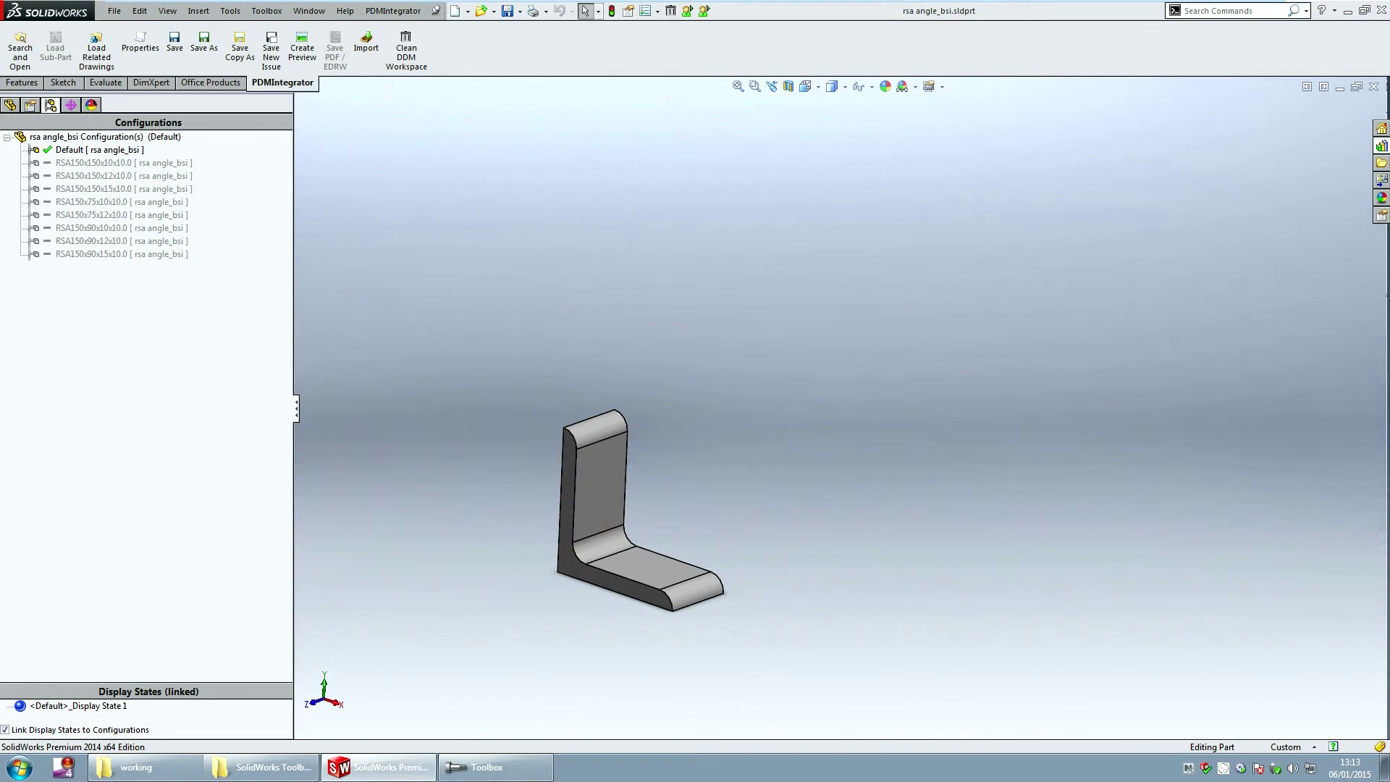
Start a PDMIntegrator save of the part and assign its name with Auto Number
left_click(738, 86)
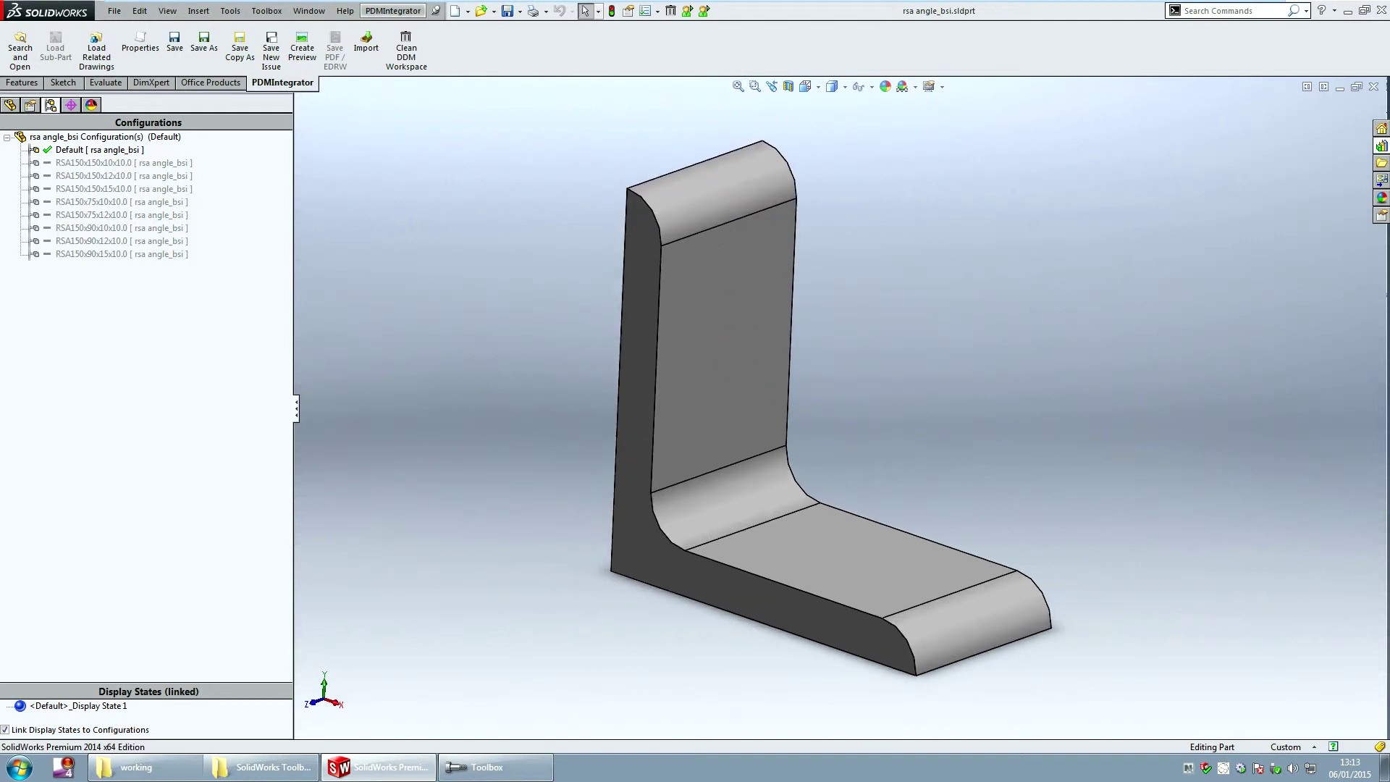
left_click(393, 10)
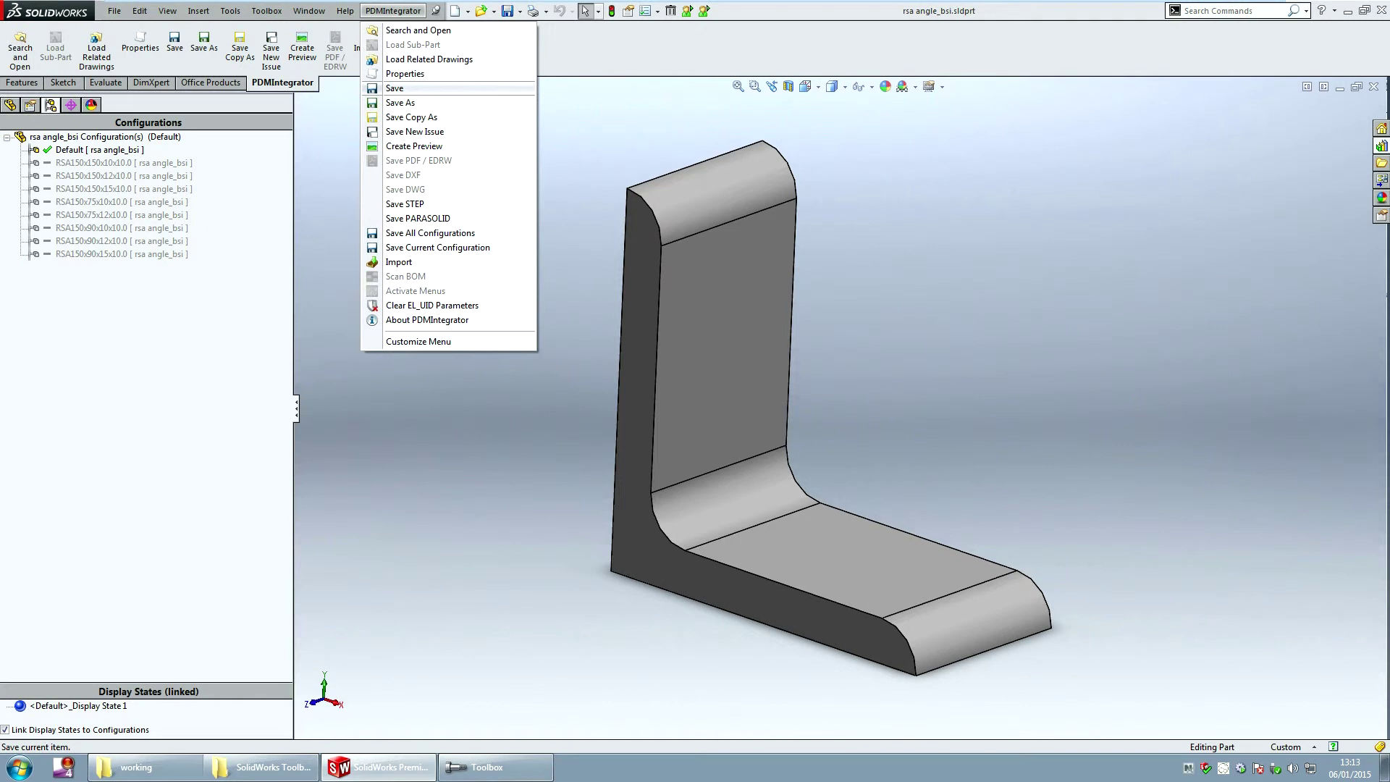
left_click(395, 88)
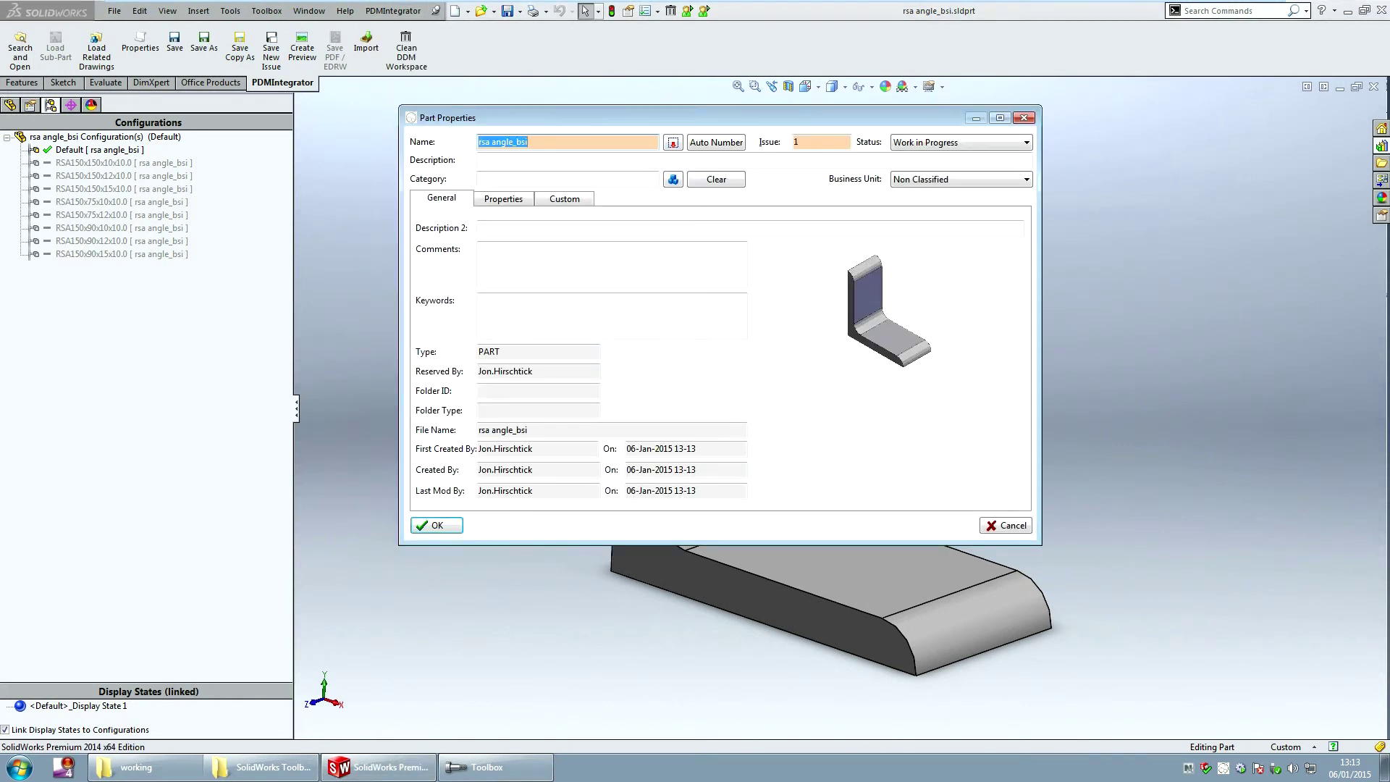
left_click(673, 142)
left_click(715, 142)
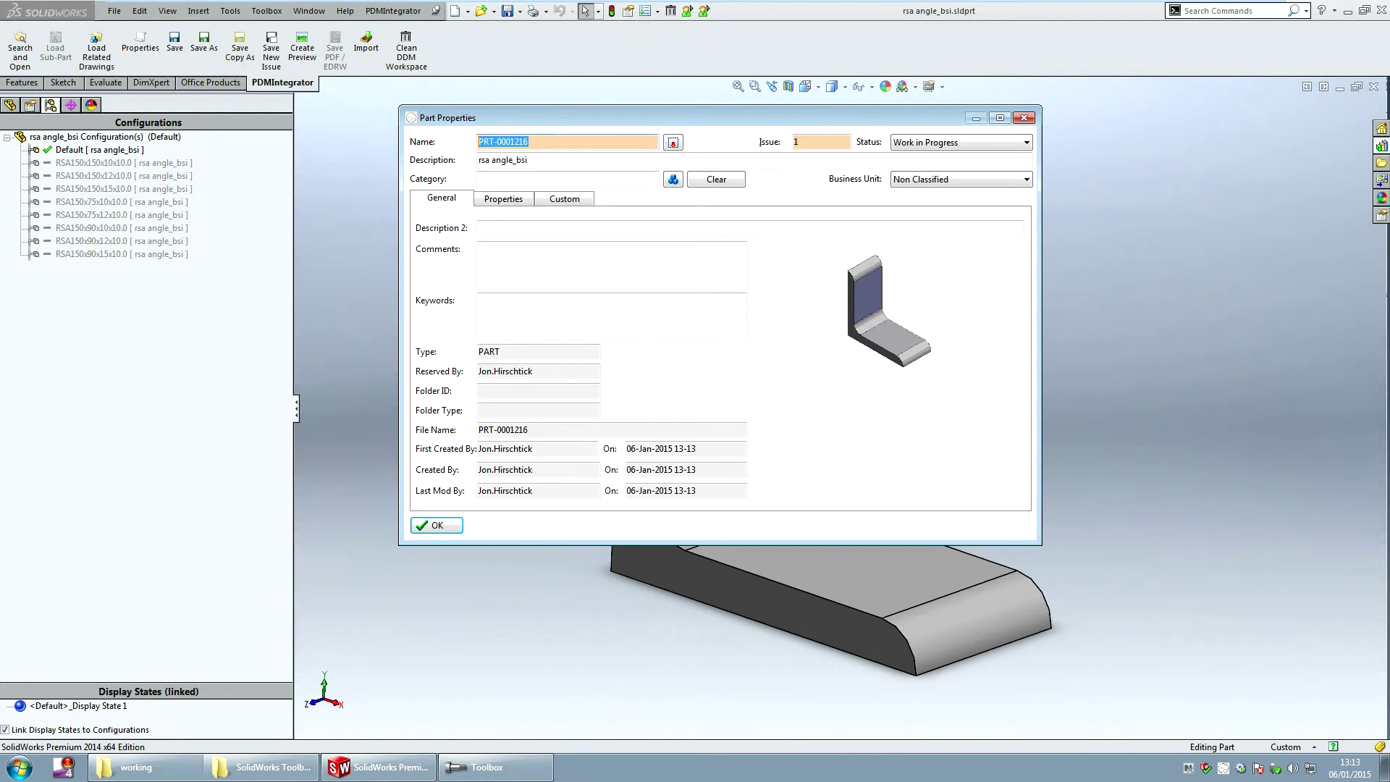
Set the part's description to "Angle Section RSA BSI" and complete the PDM save
key("Tab")
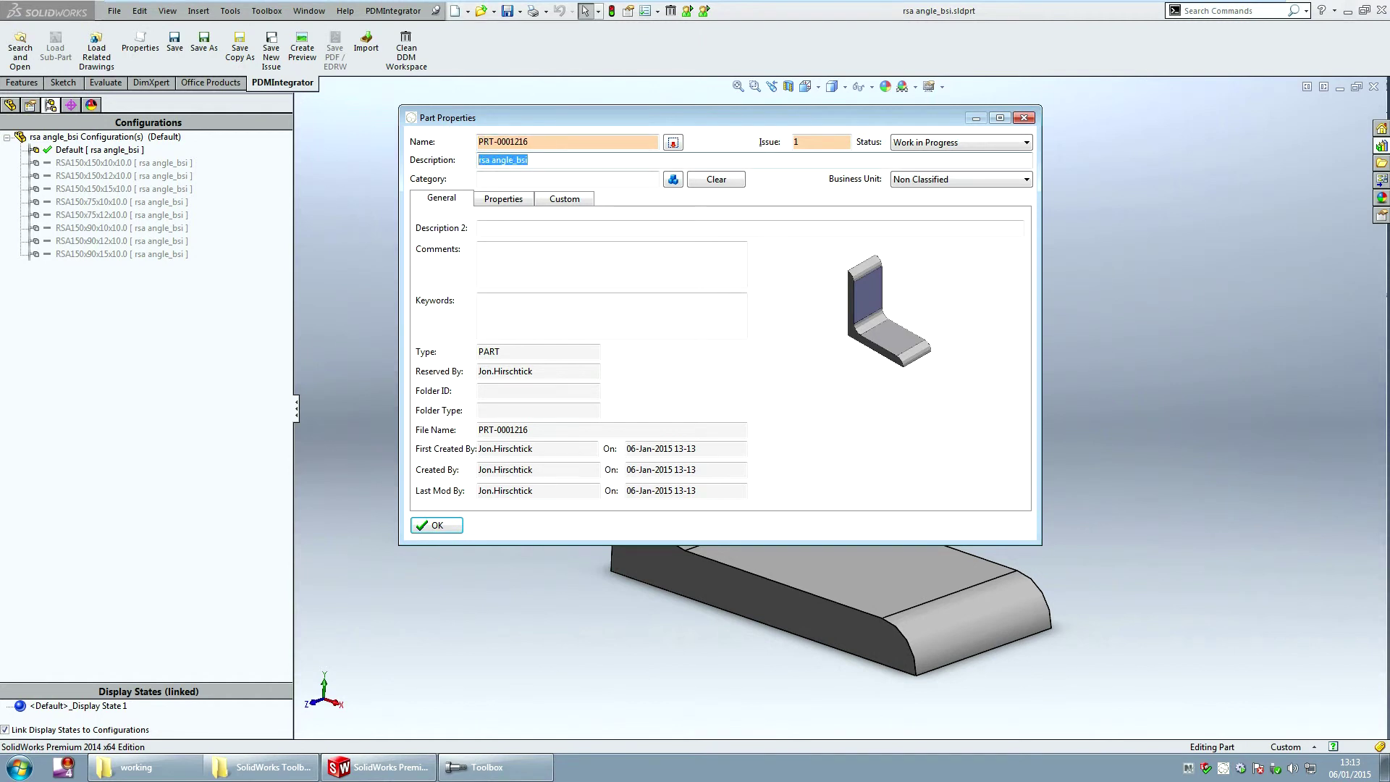
type("RSA")
key("BackSpace")
key("BackSpace")
key("BackSpace")
key("BackSpace")
key("BackSpace")
key("BackSpace")
key("BackSpace")
key("BackSpace")
type("Angle Section RSA B")
left_click(436, 525)
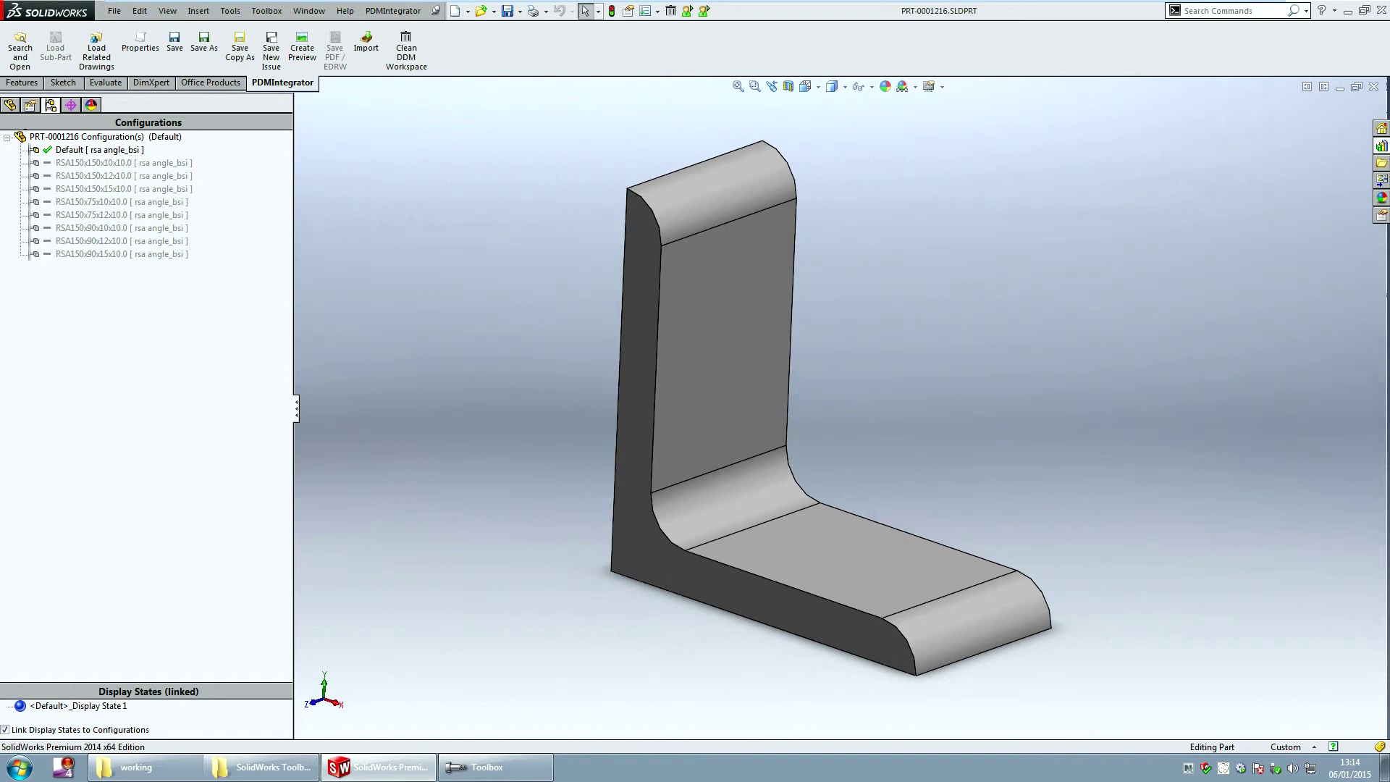
Display component descriptions in the configuration tree and widen the tree to fit them
left_click(113, 137)
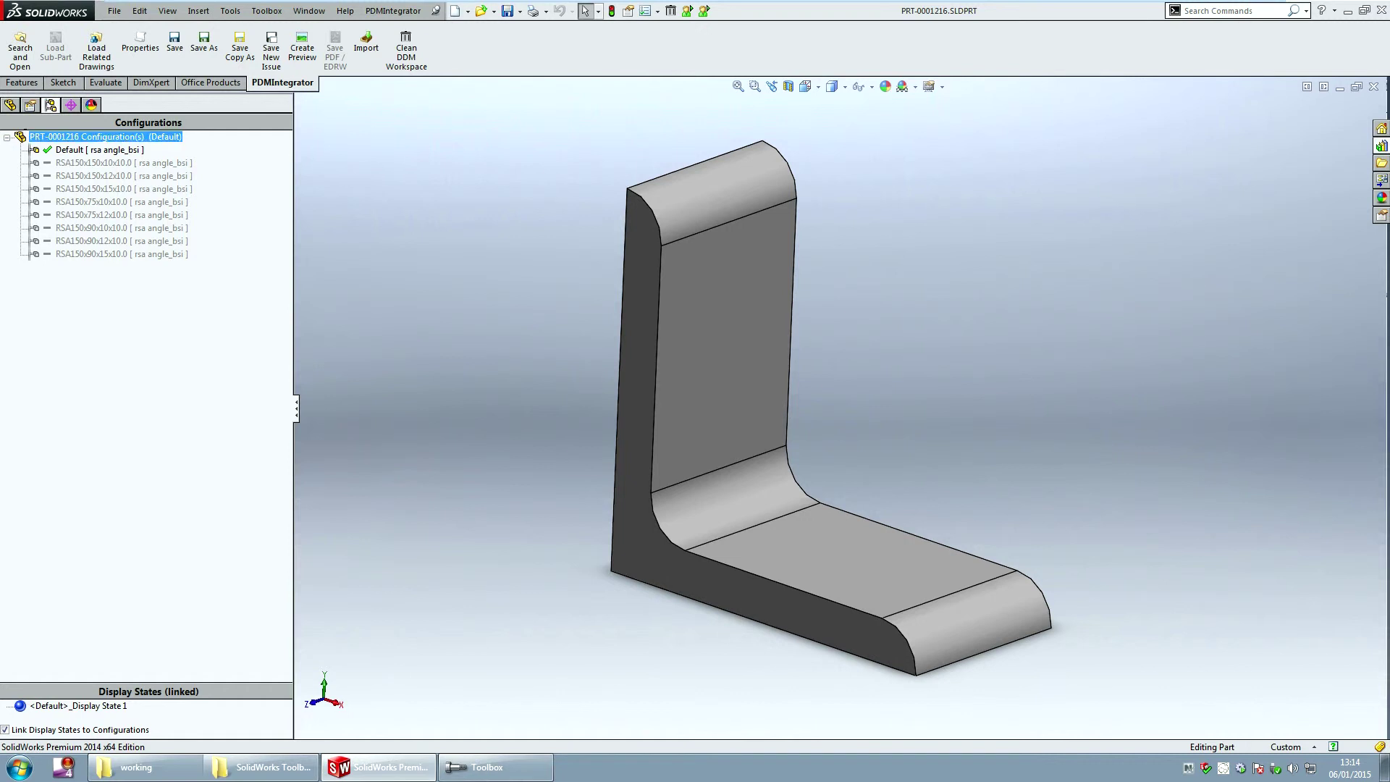
right_click(112, 137)
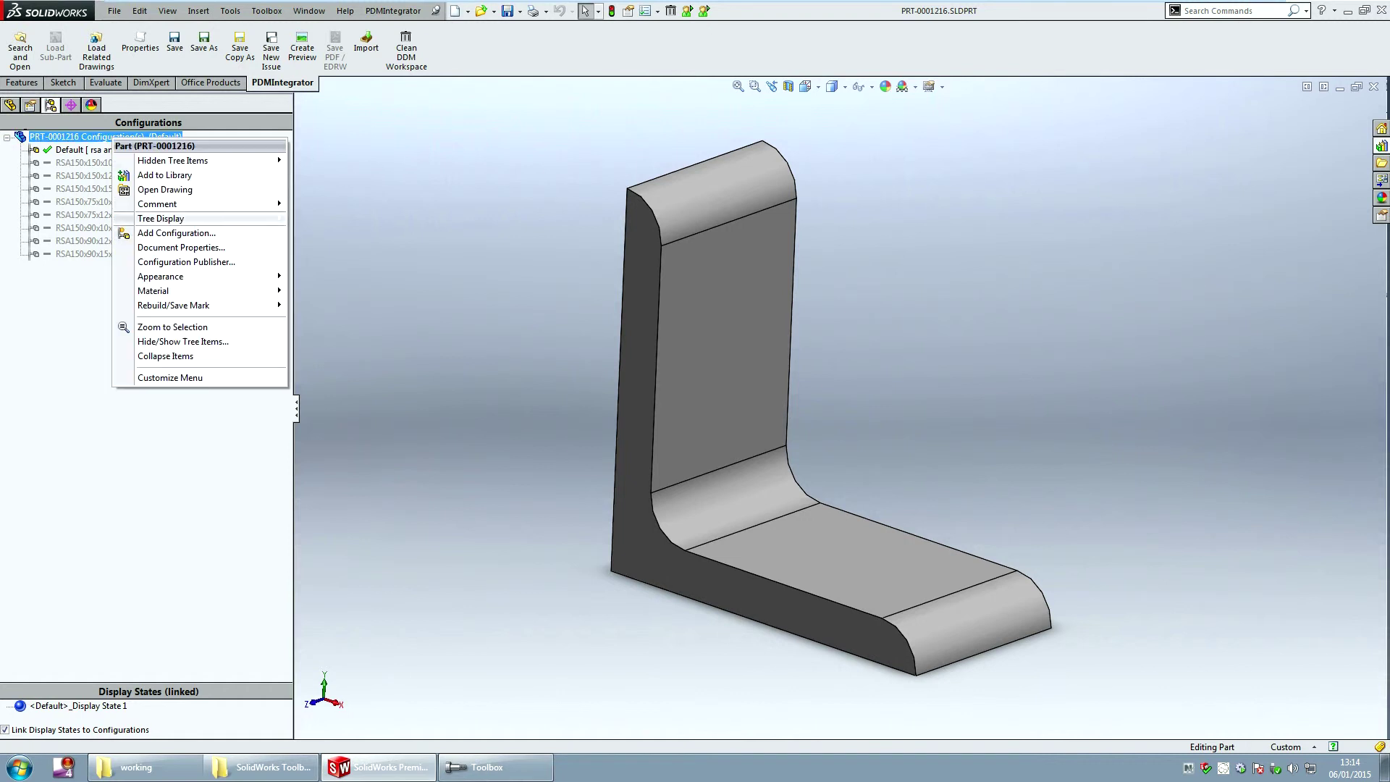
mouse_move(160, 217)
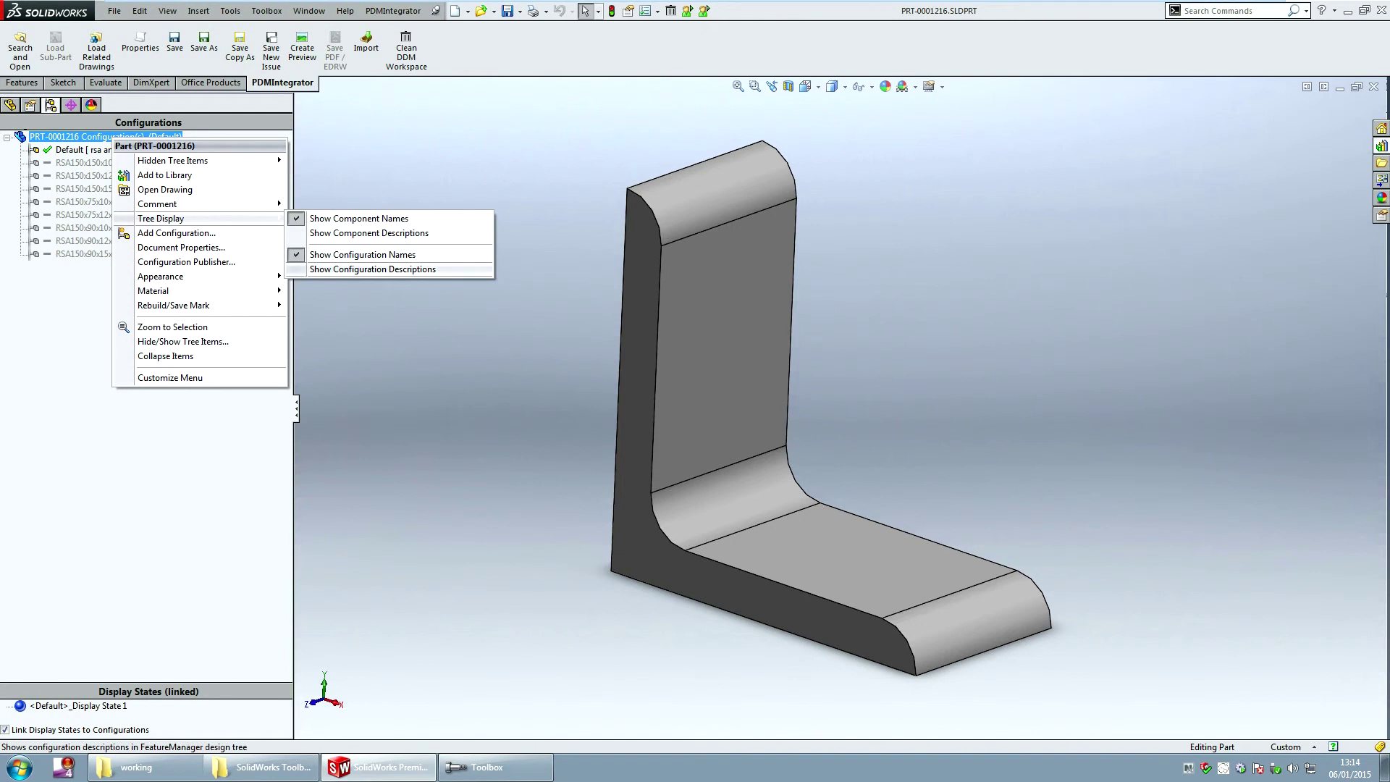
left_click(369, 232)
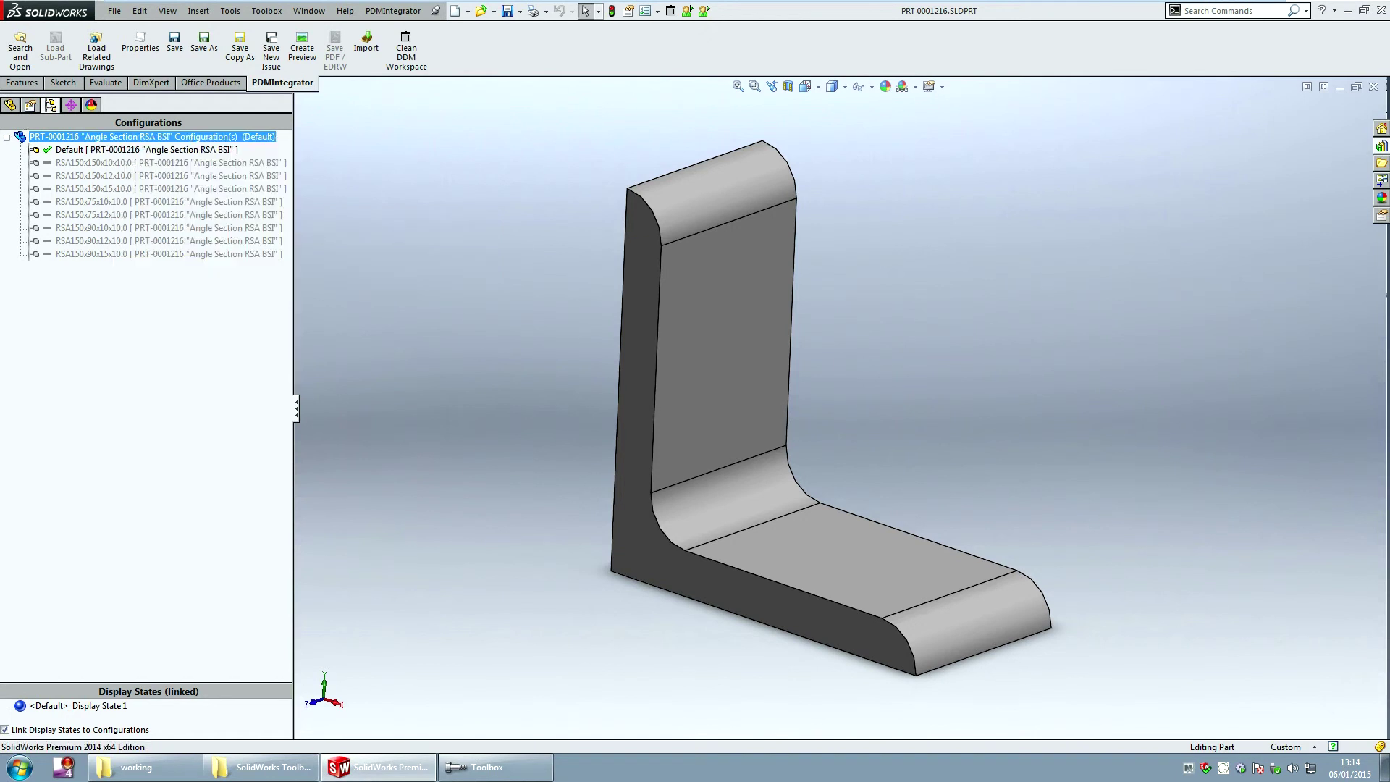
left_click_drag(295, 362, 342, 362)
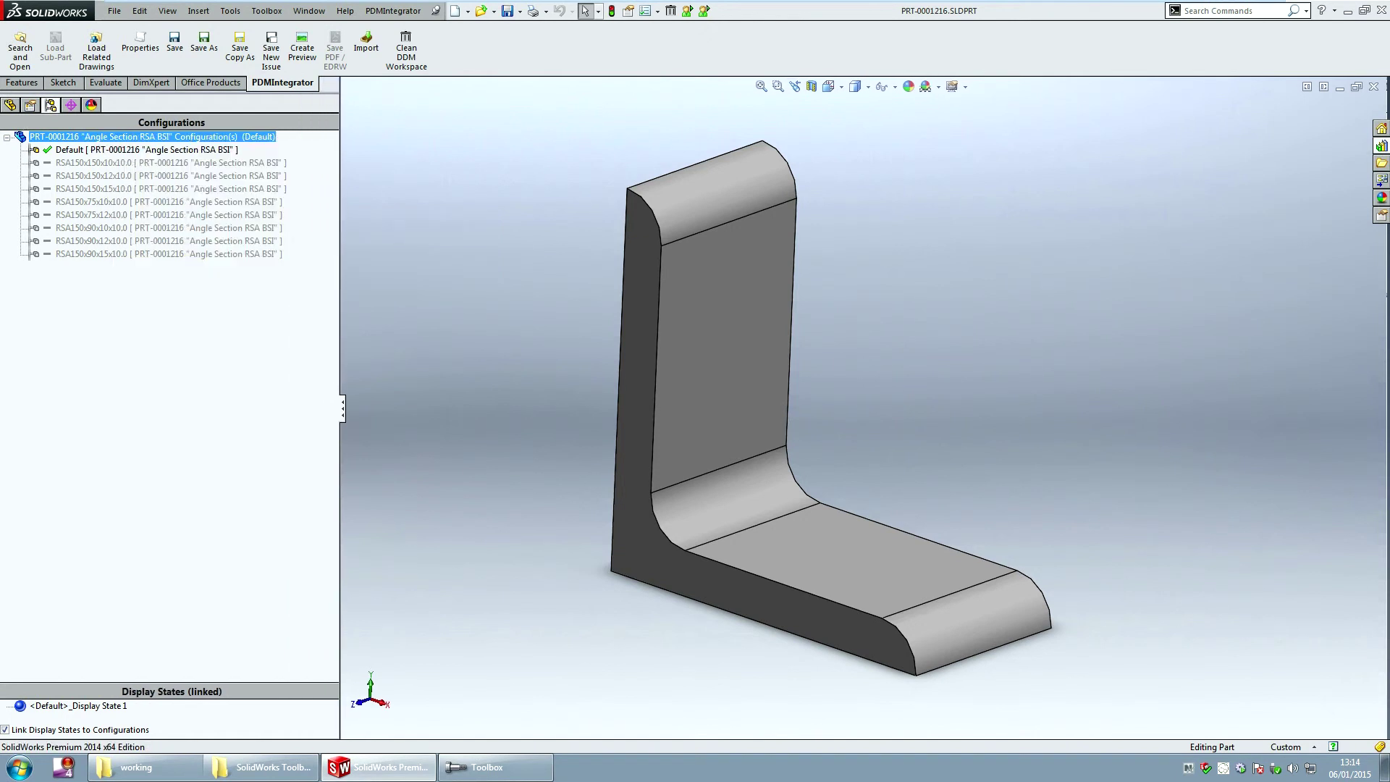
Save all configurations of the part to PDM, assigning each configuration's name with Auto Number
left_click(393, 10)
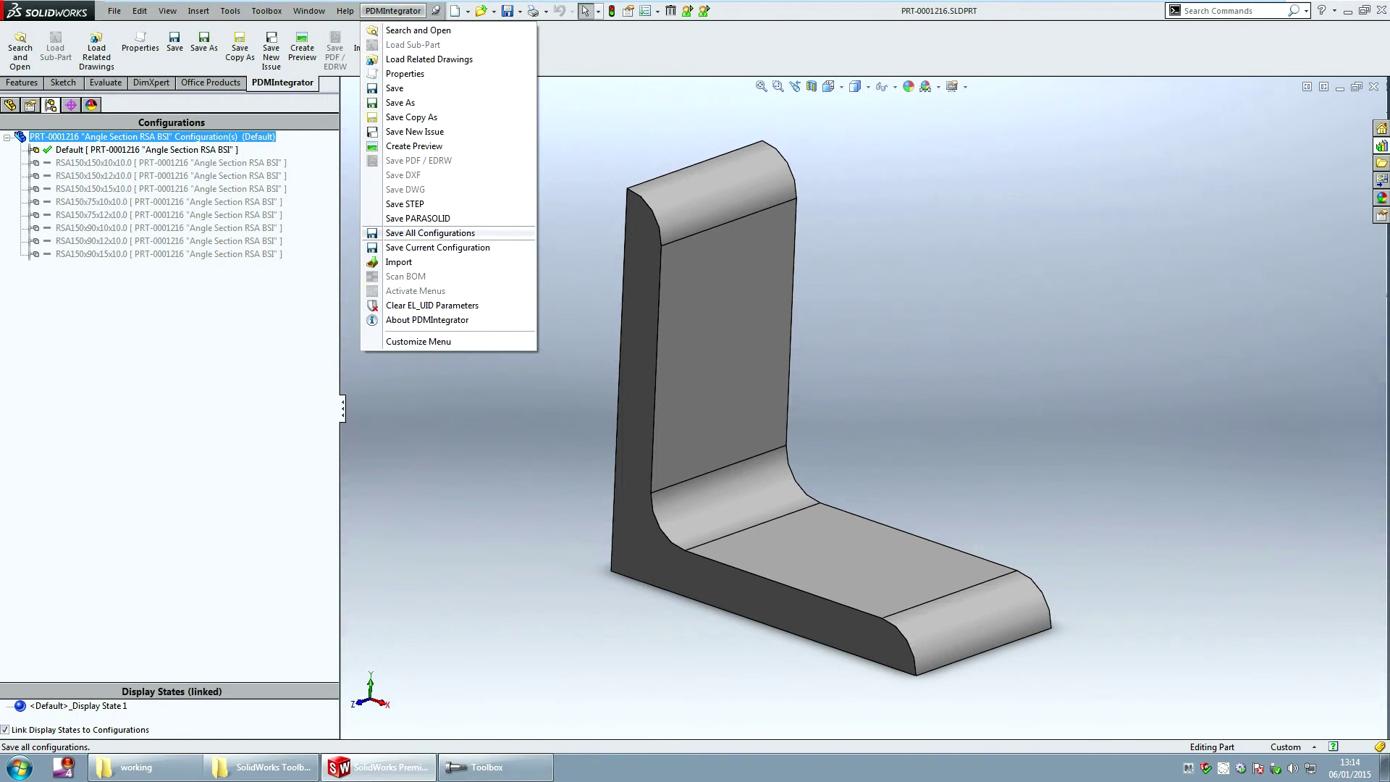
left_click(430, 232)
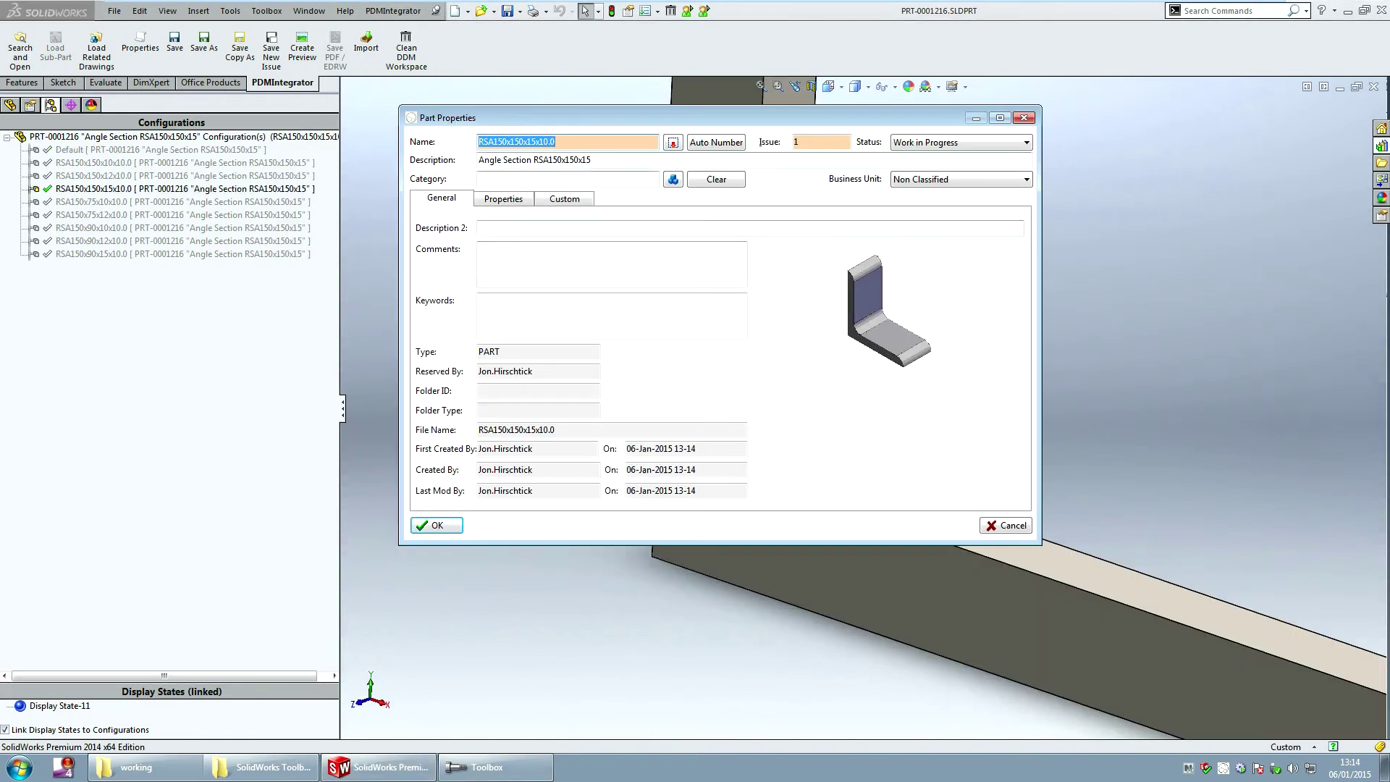
left_click(716, 142)
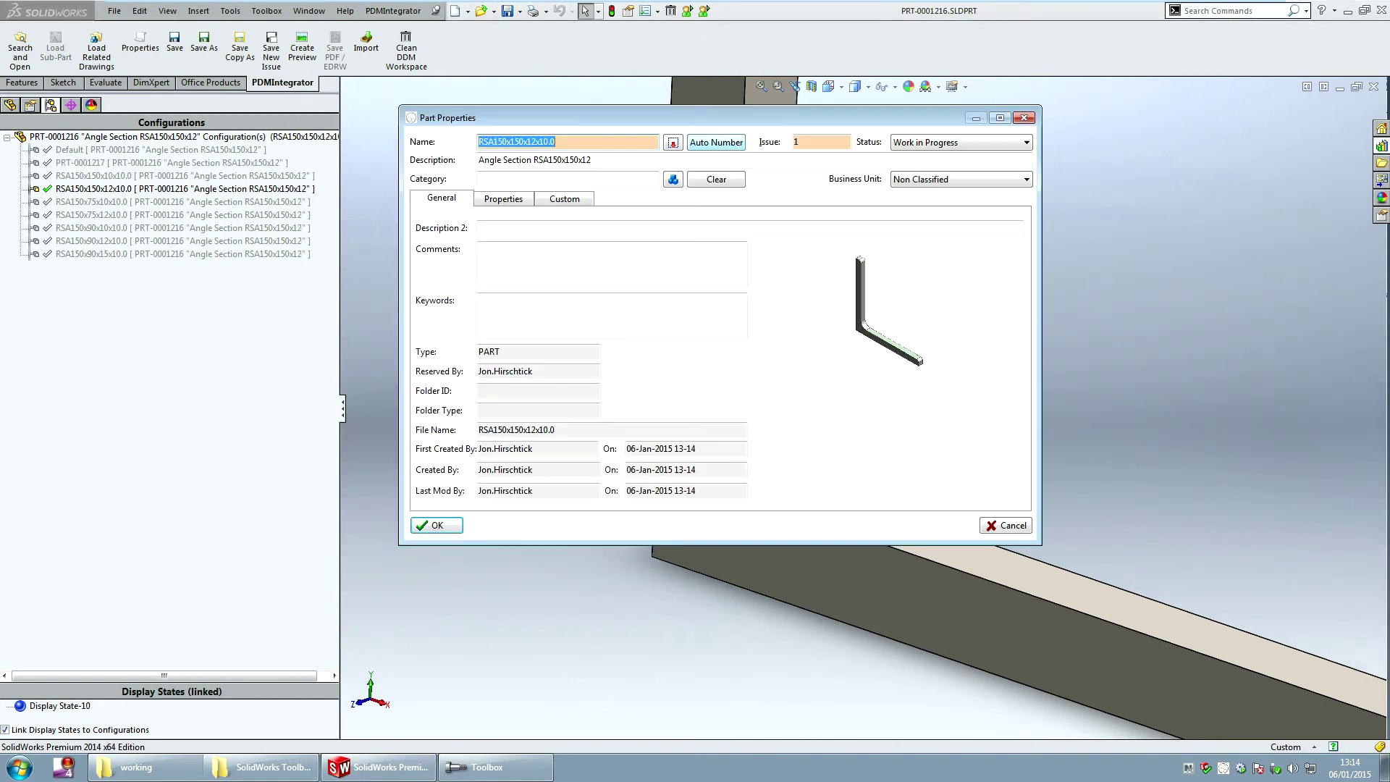
left_click(716, 141)
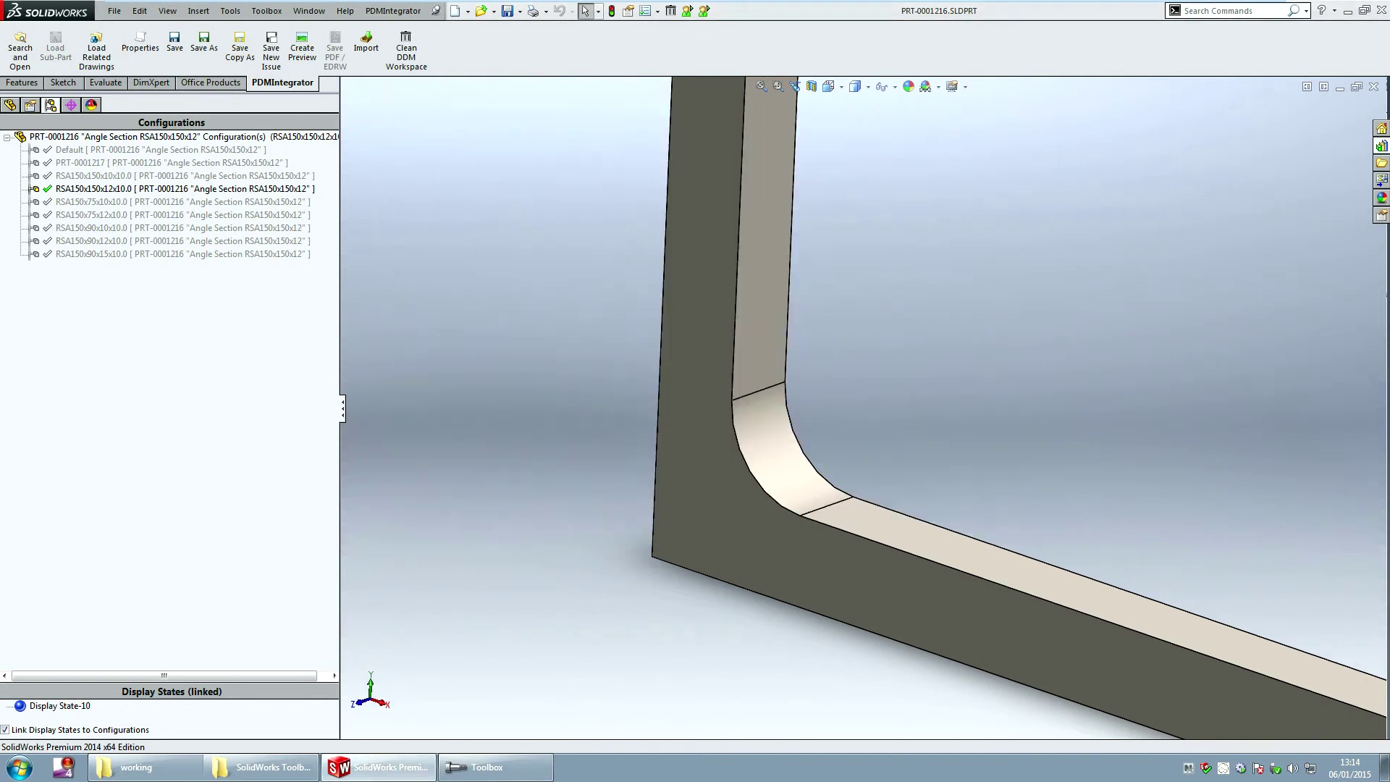
left_click(716, 142)
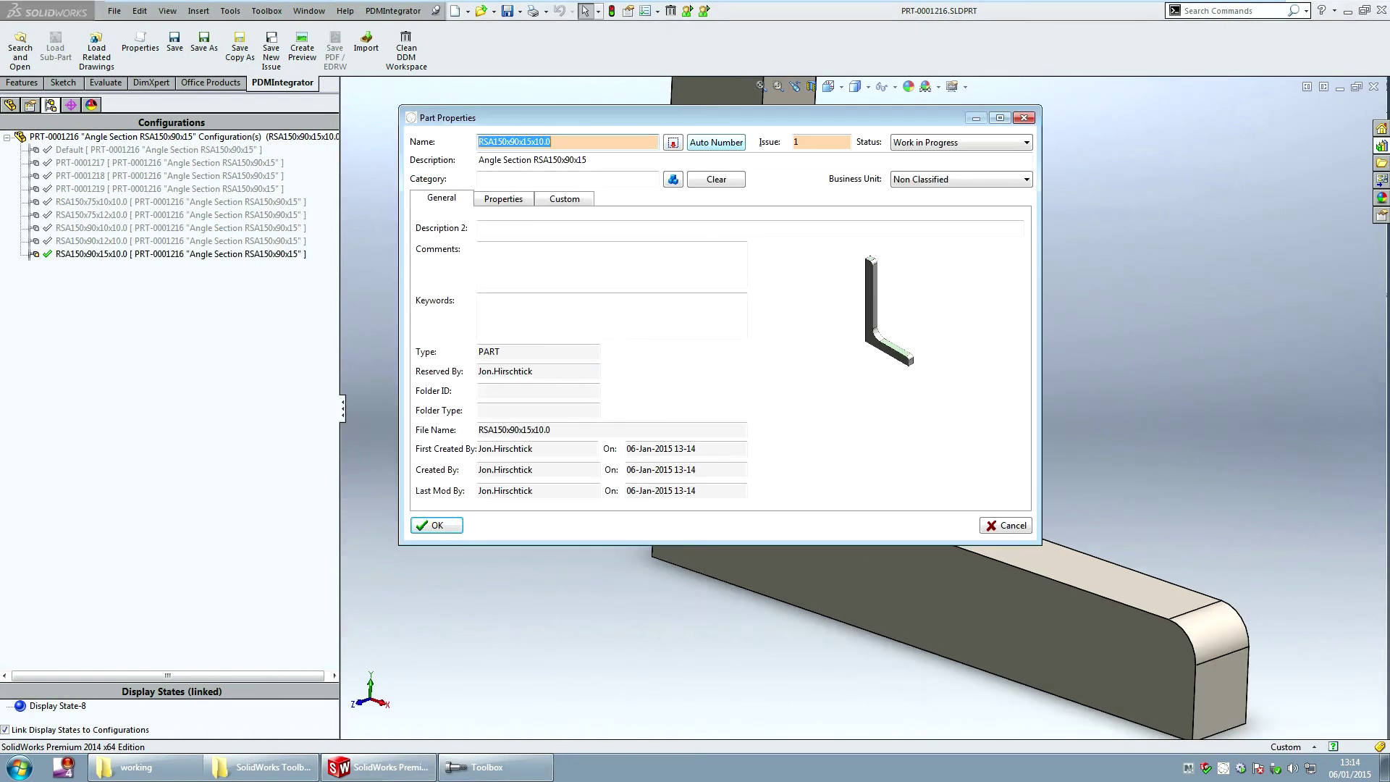
left_click(717, 141)
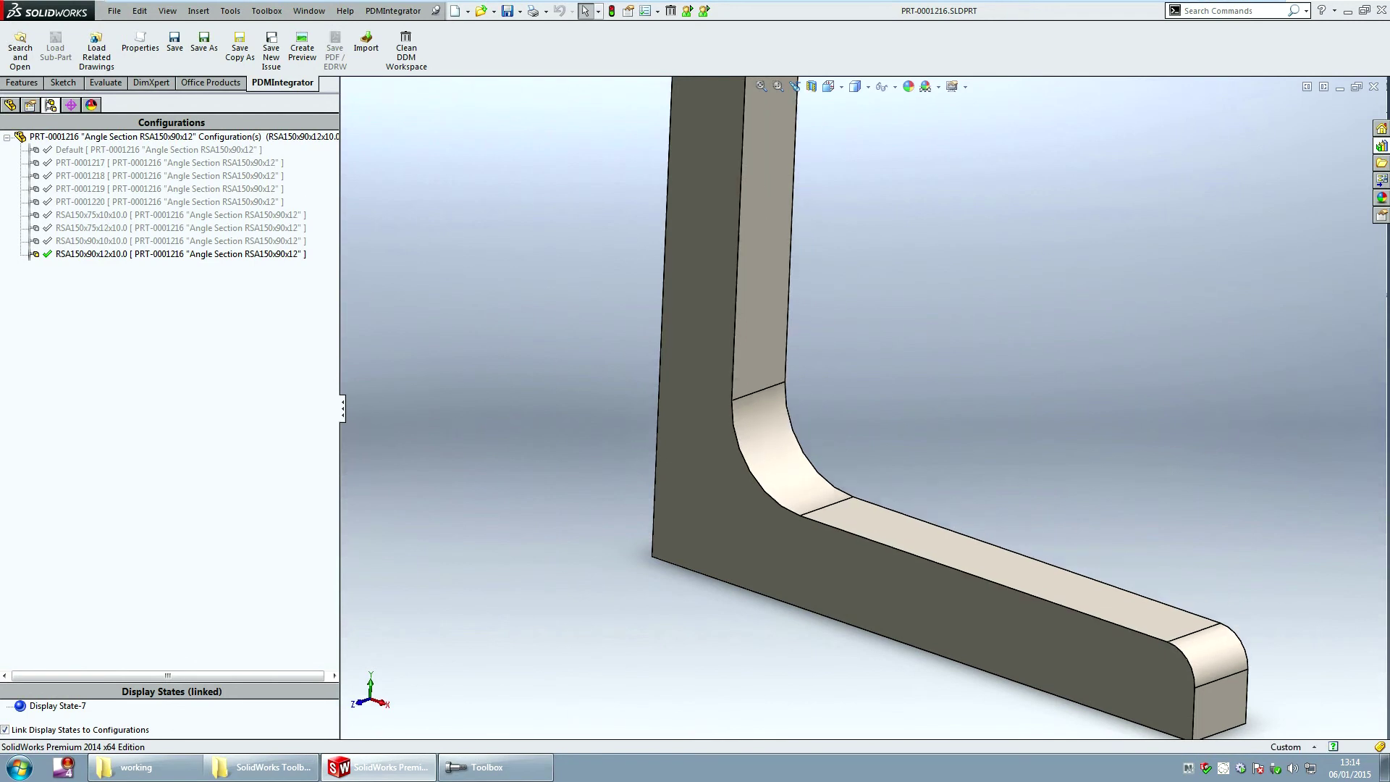
left_click(716, 142)
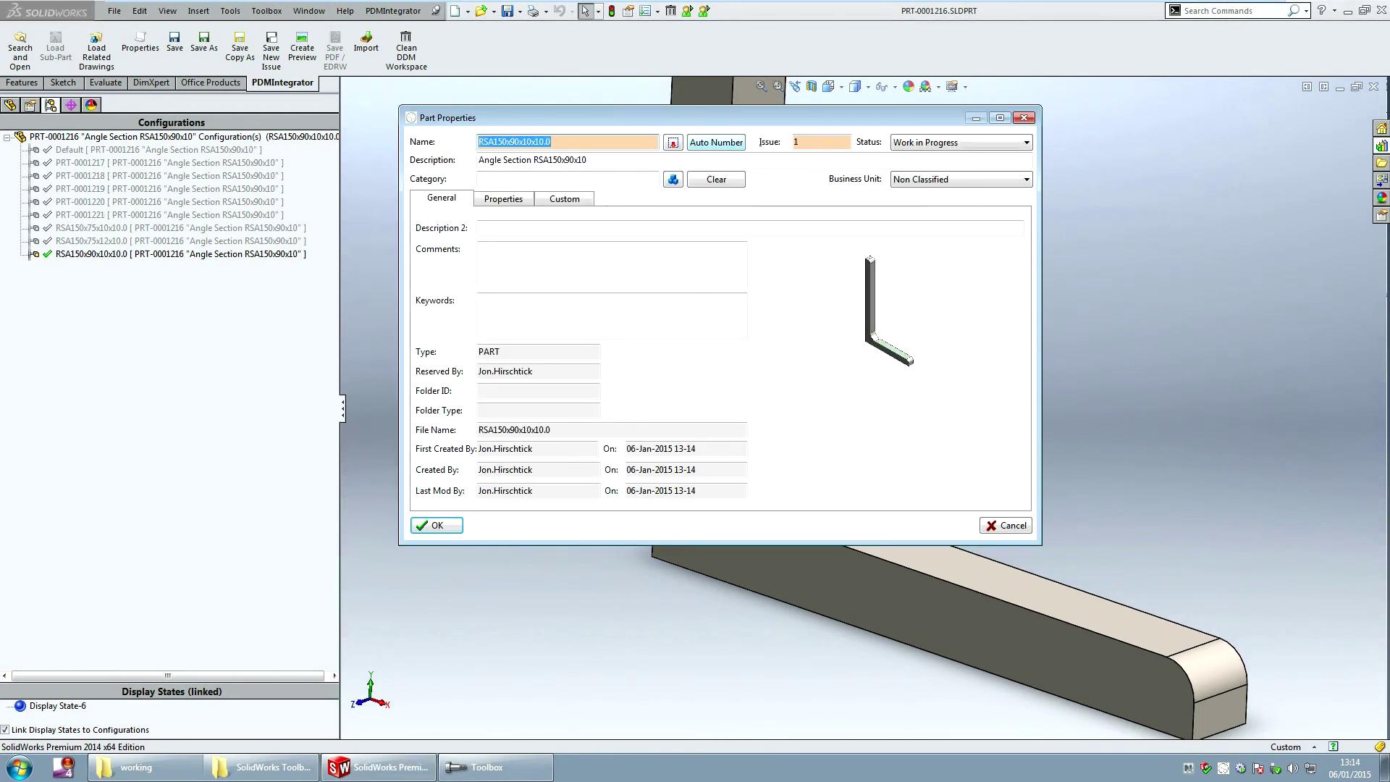
left_click(716, 142)
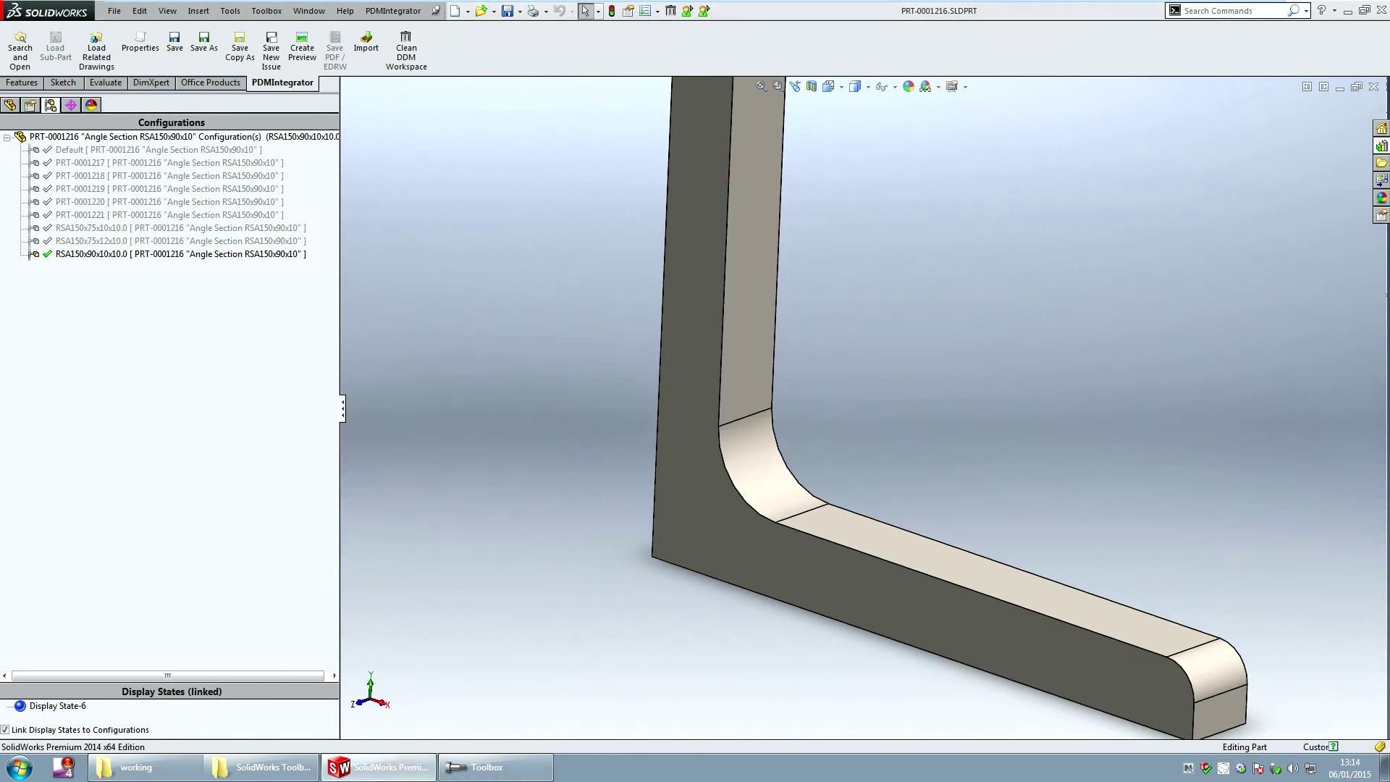
left_click(716, 142)
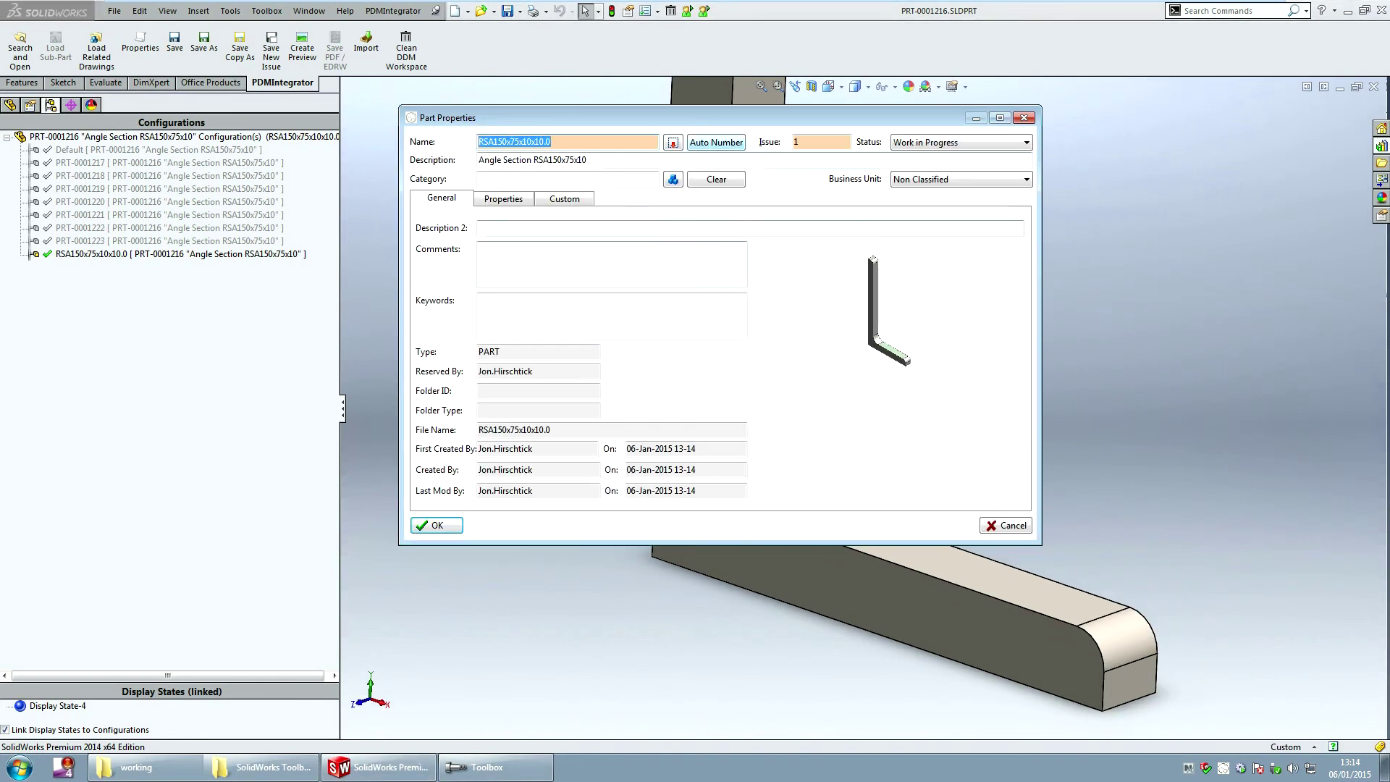
left_click(716, 142)
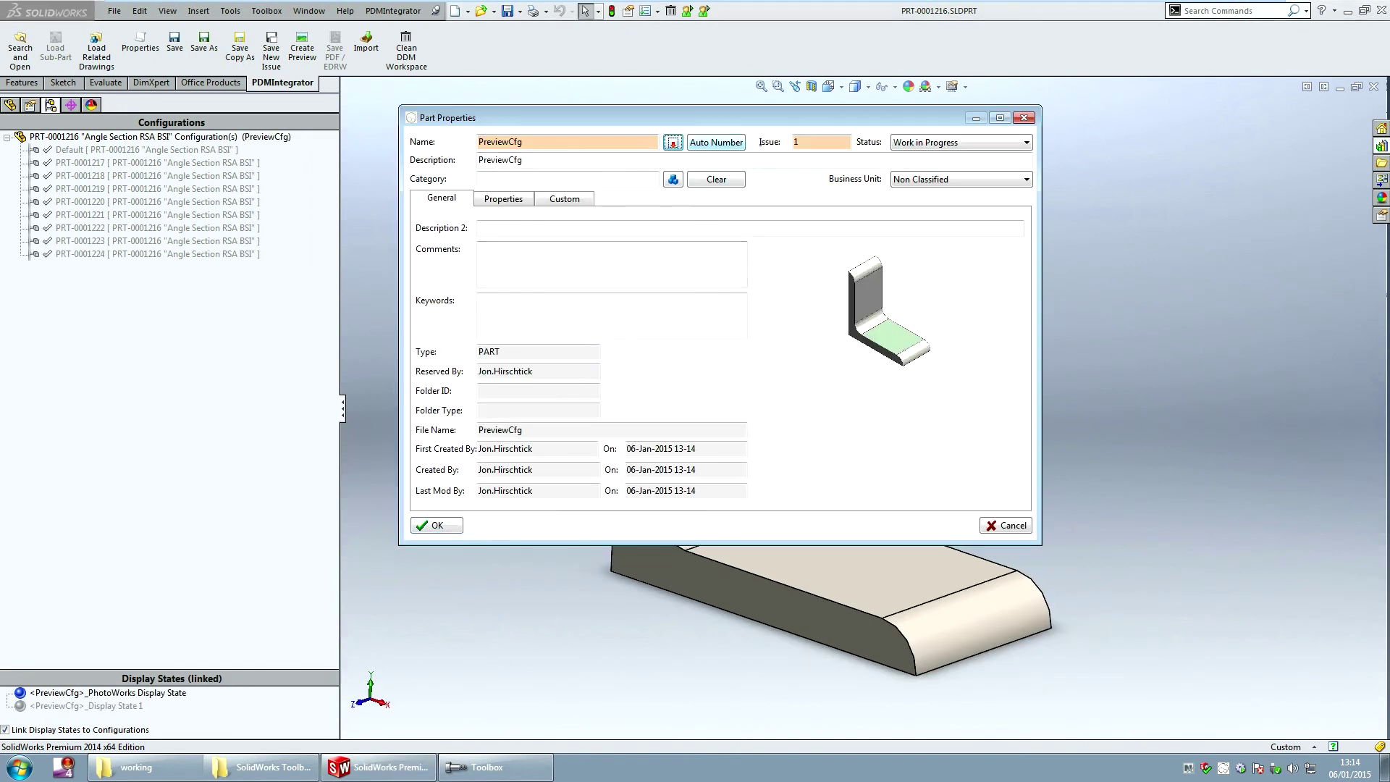
left_click(716, 141)
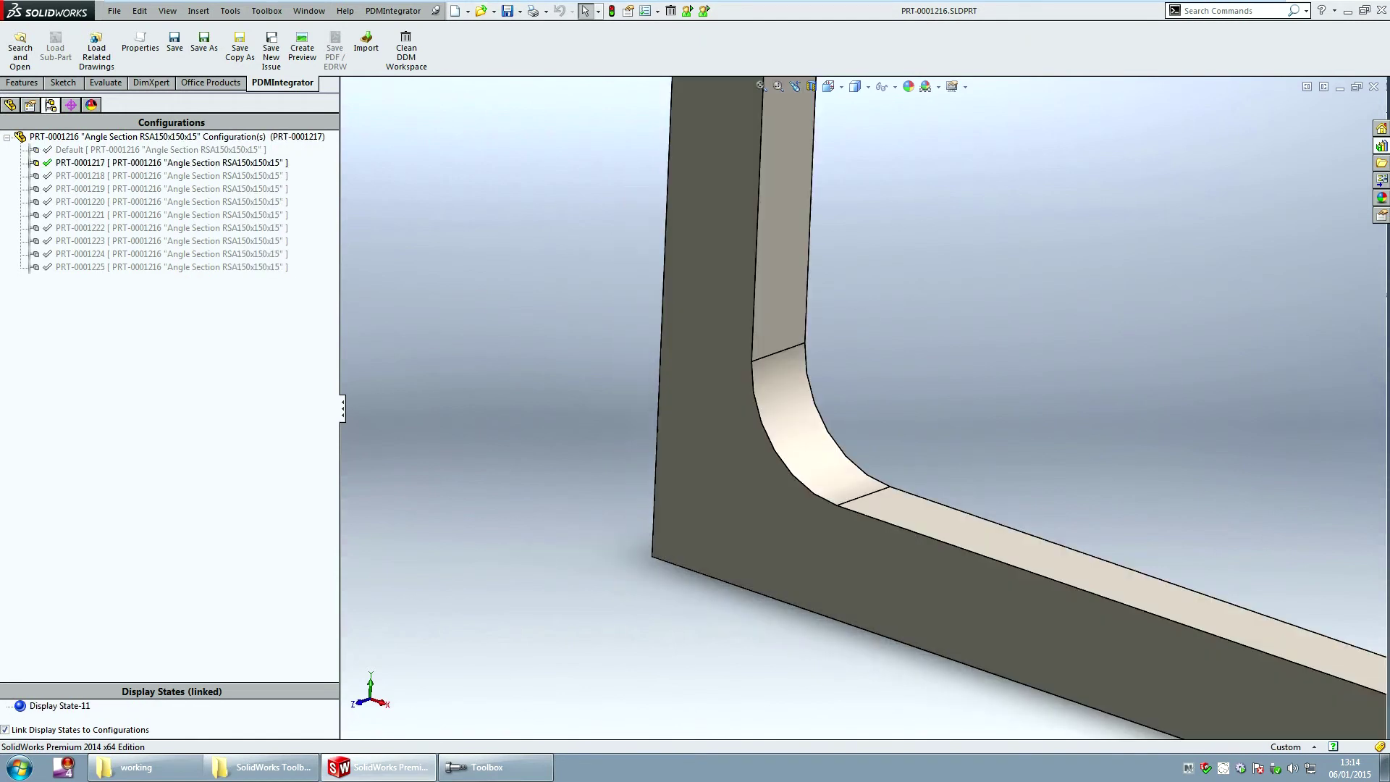
Reactivate the PDMIntegrator menus and close the save_progress.txt report
left_click(394, 10)
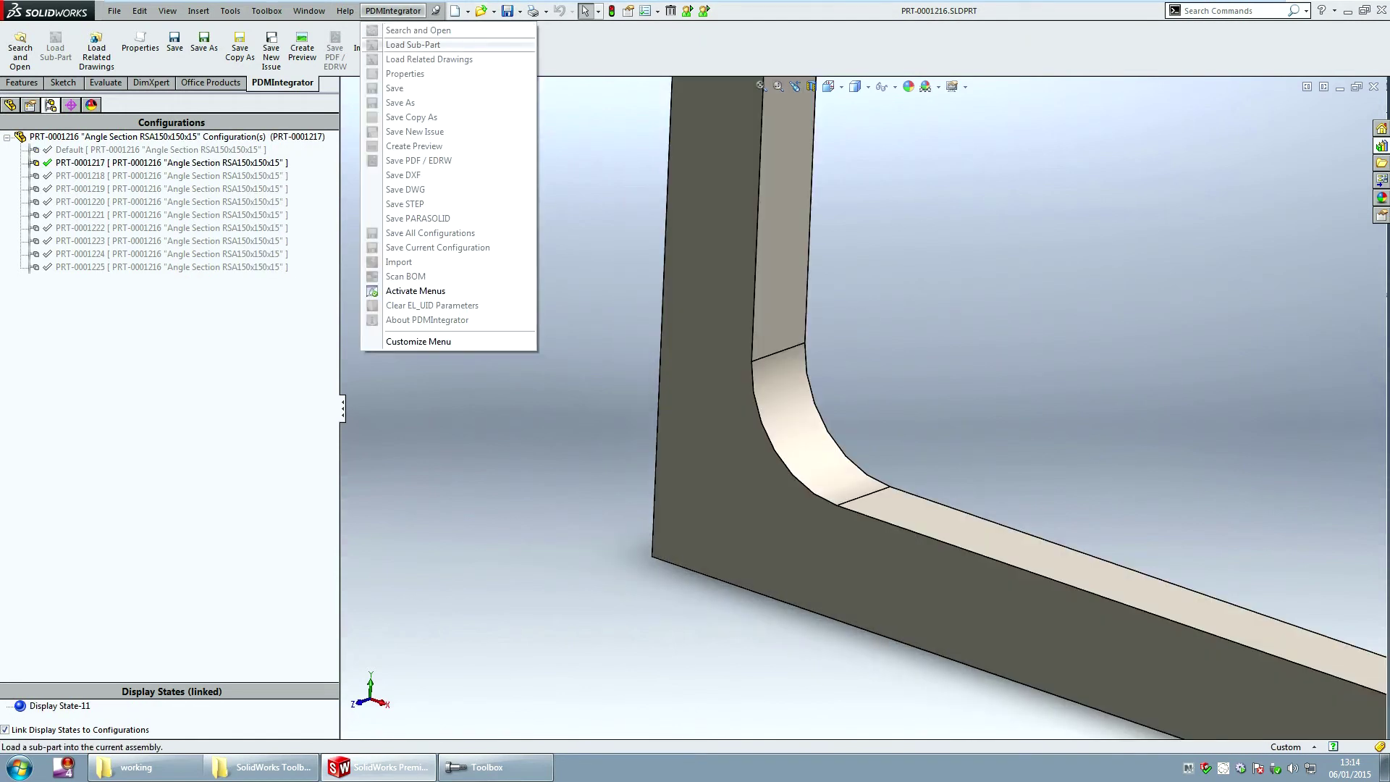
left_click(415, 291)
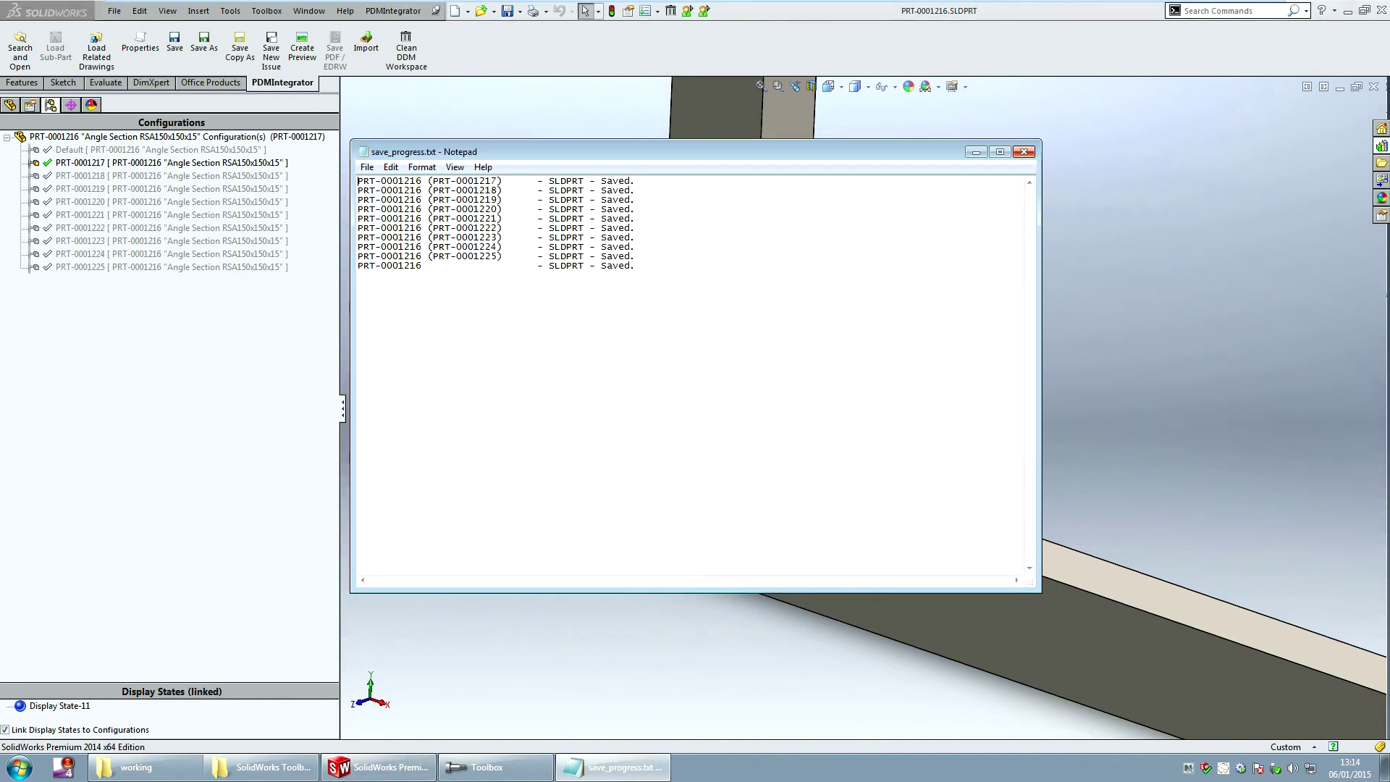
left_click(1024, 152)
Switch to DDM through PDMIntegrator's Search and Open and permanently delete the PreviewCfg part from the workbench
left_click(393, 10)
left_click(395, 26)
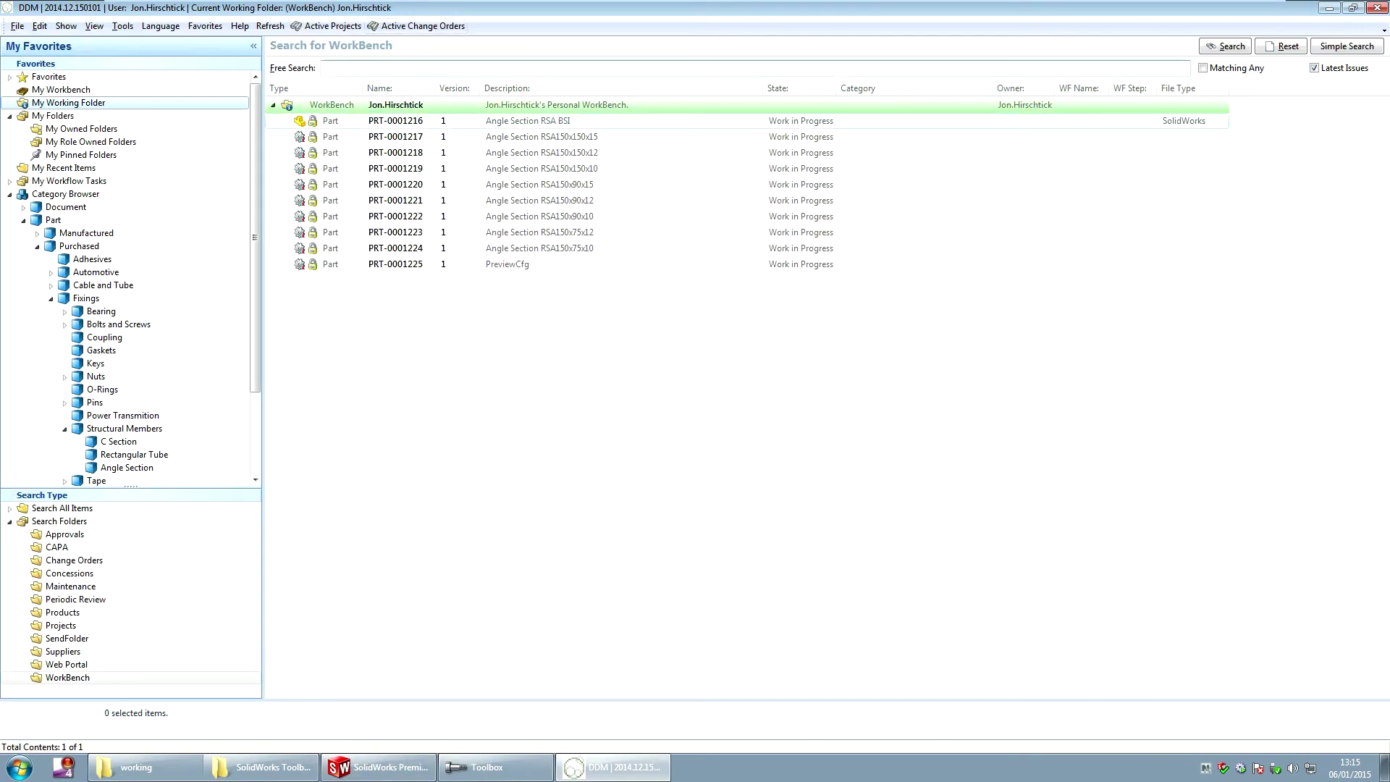
left_click(507, 264)
right_click(517, 265)
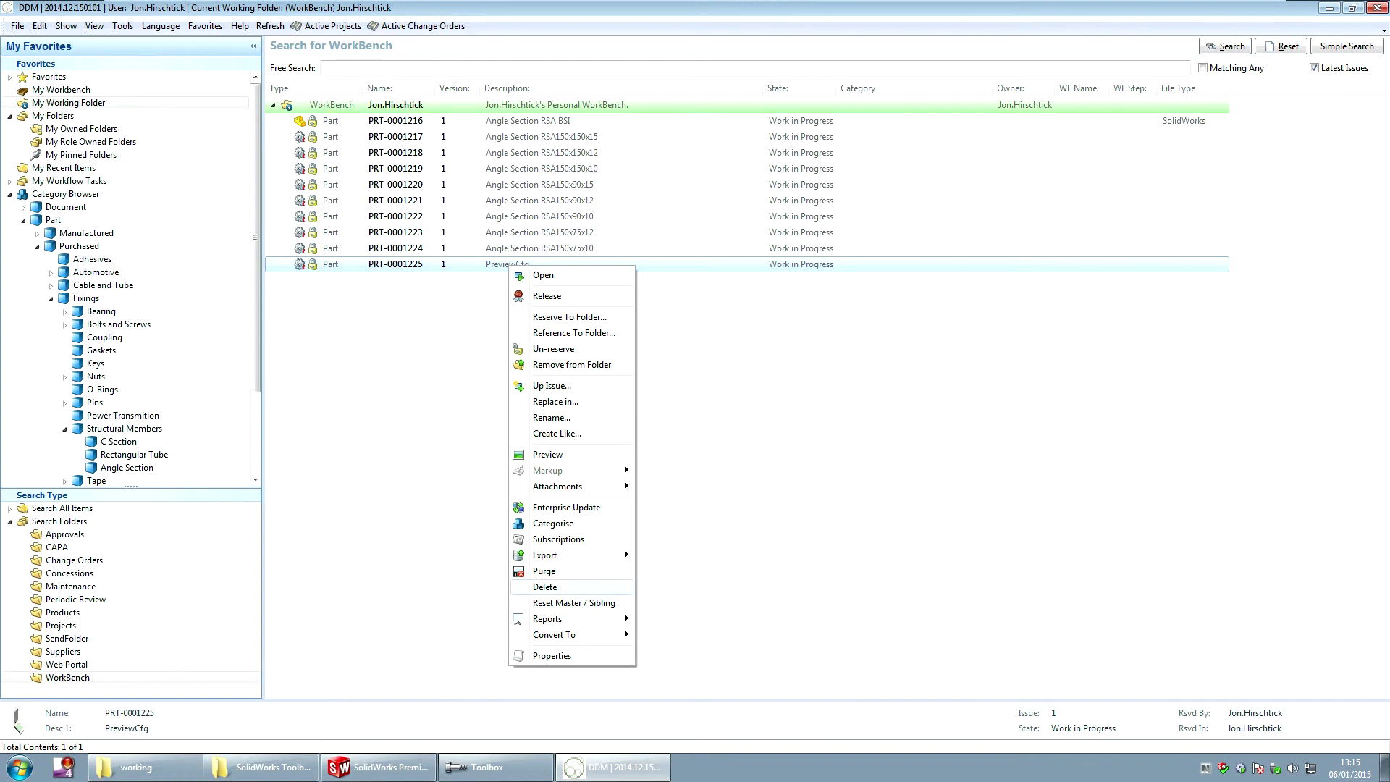
left_click(558, 587)
left_click(779, 416)
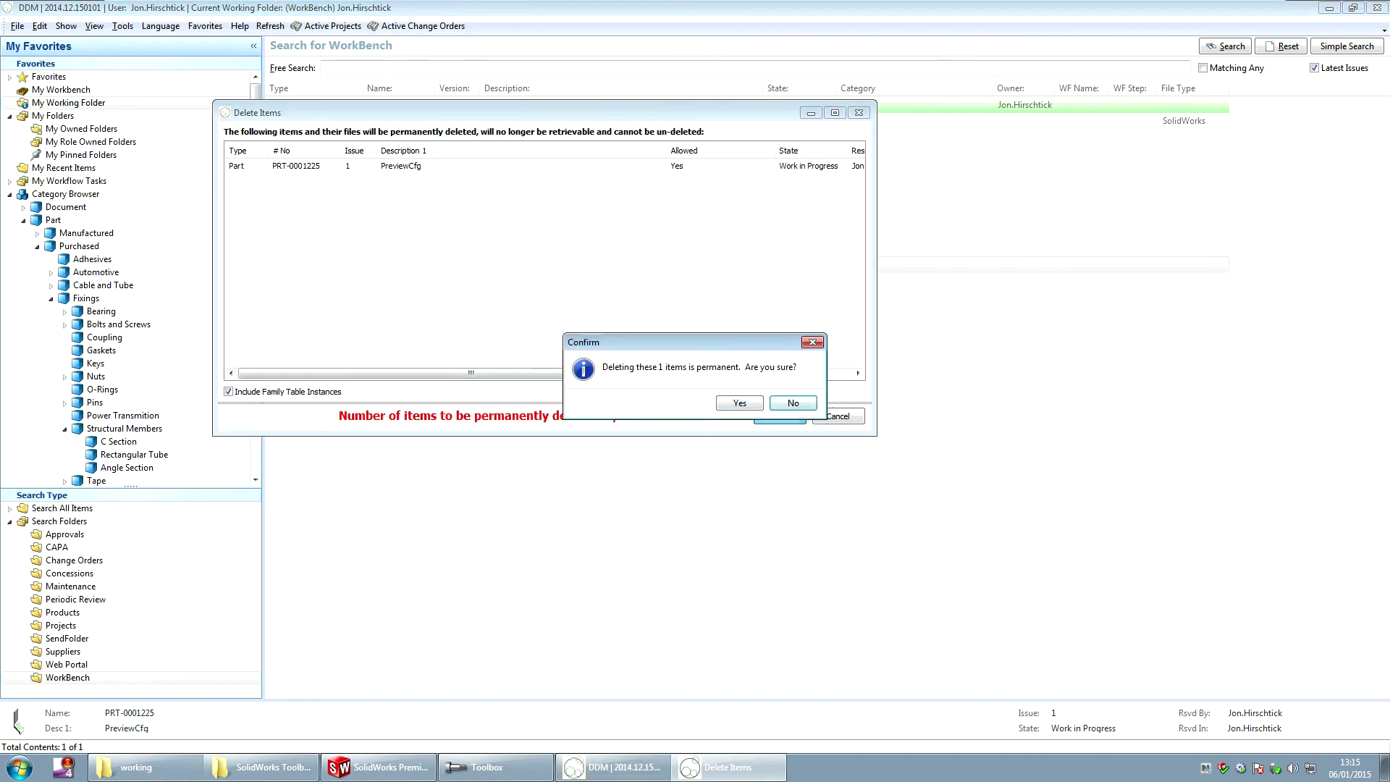
key("Return")
key("Return")
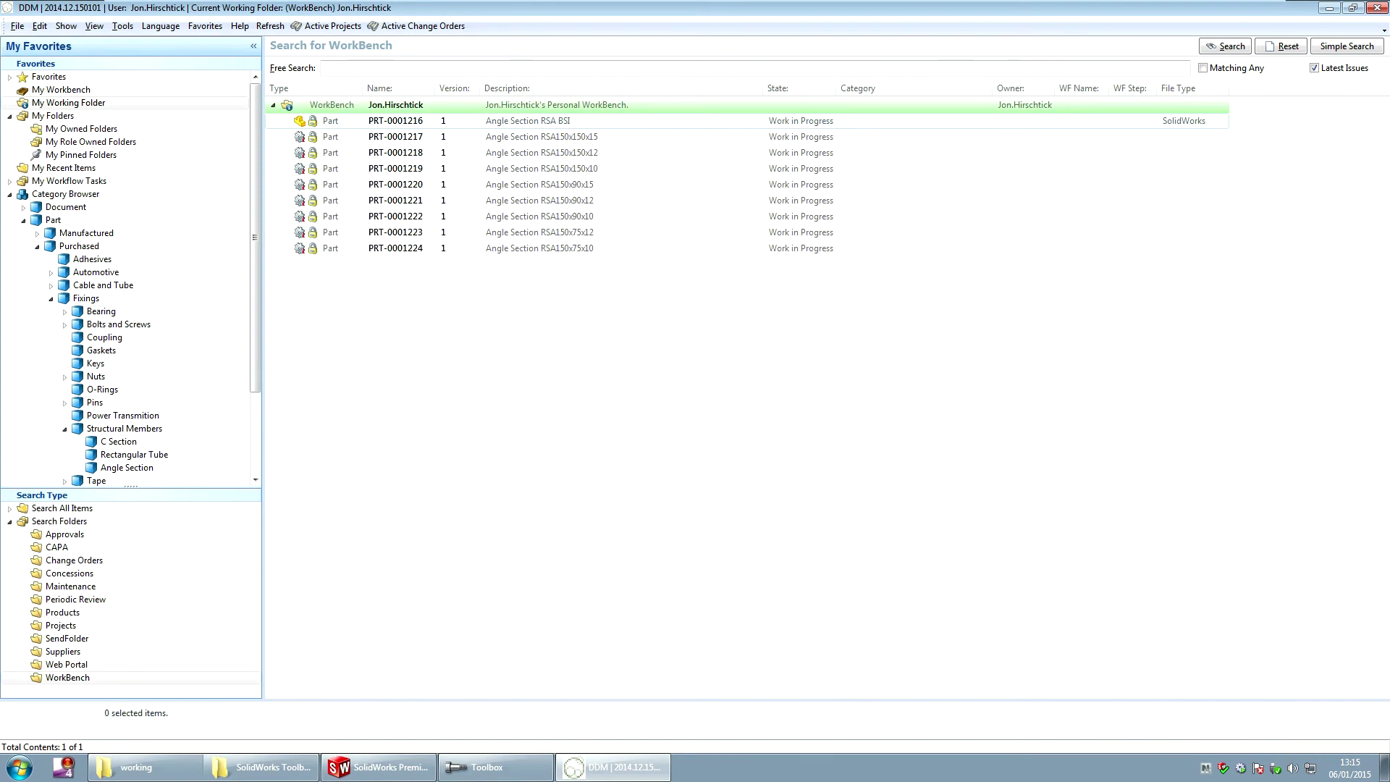
Set the description of part PRT-0001216 to "Angle Section RSA BSI (default configuration)" in its DDM properties
left_click(396, 120)
right_click(568, 121)
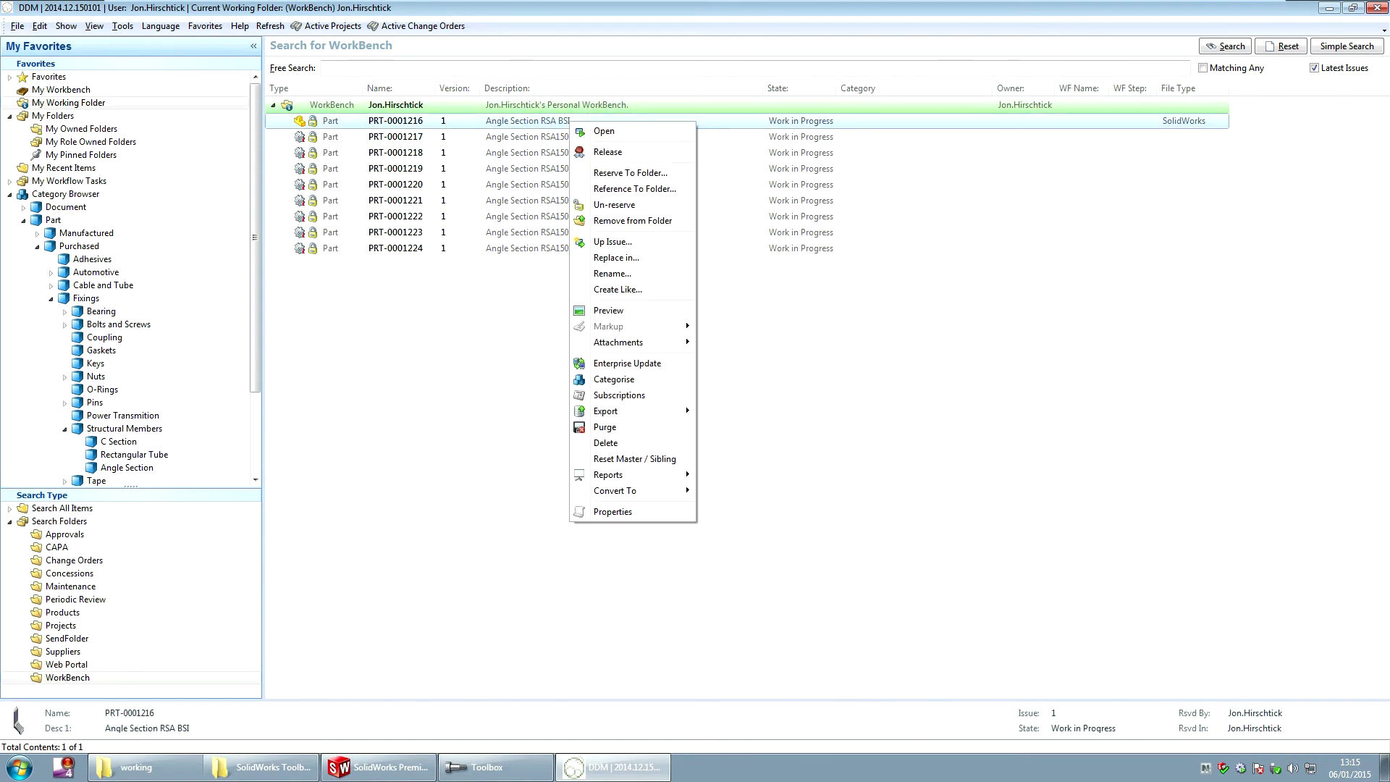
left_click(623, 513)
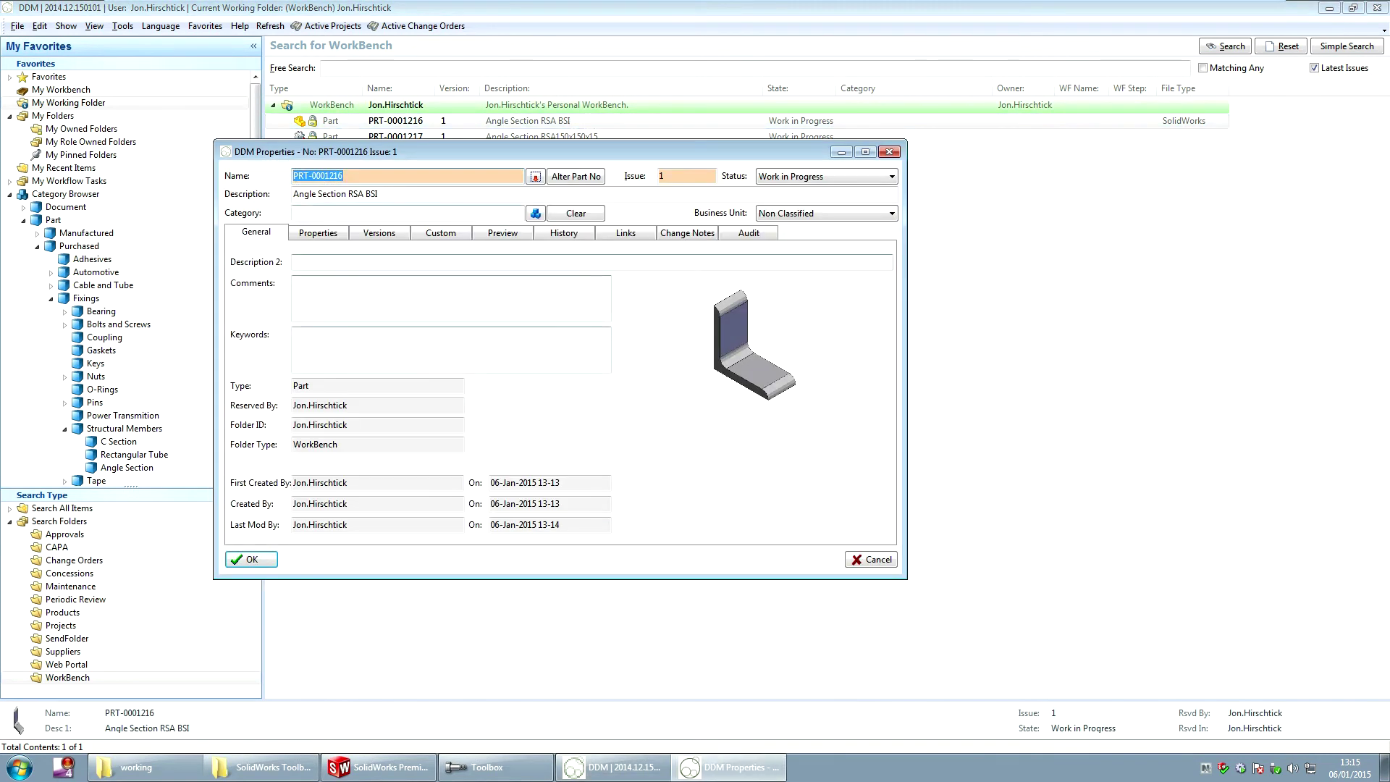
left_click(379, 194)
type("(default configuration)")
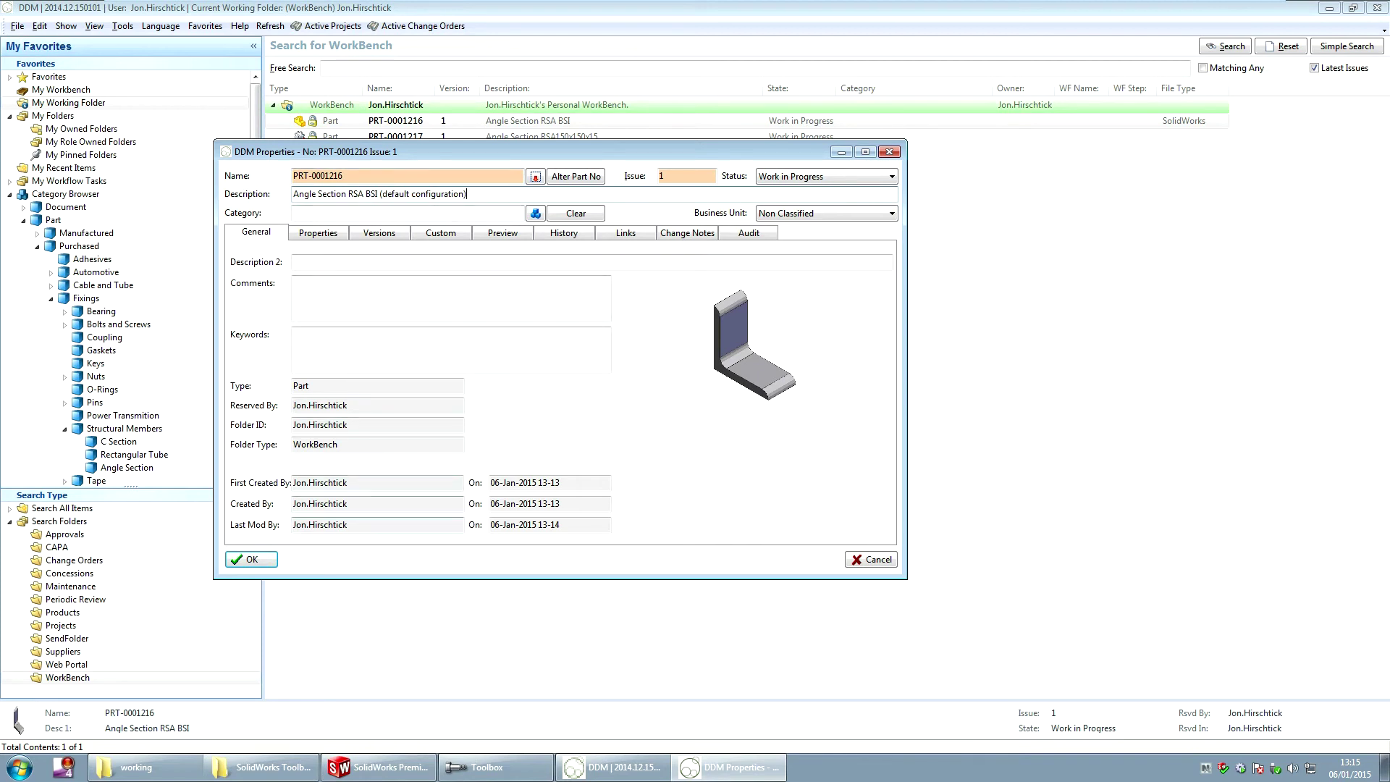
left_click(250, 559)
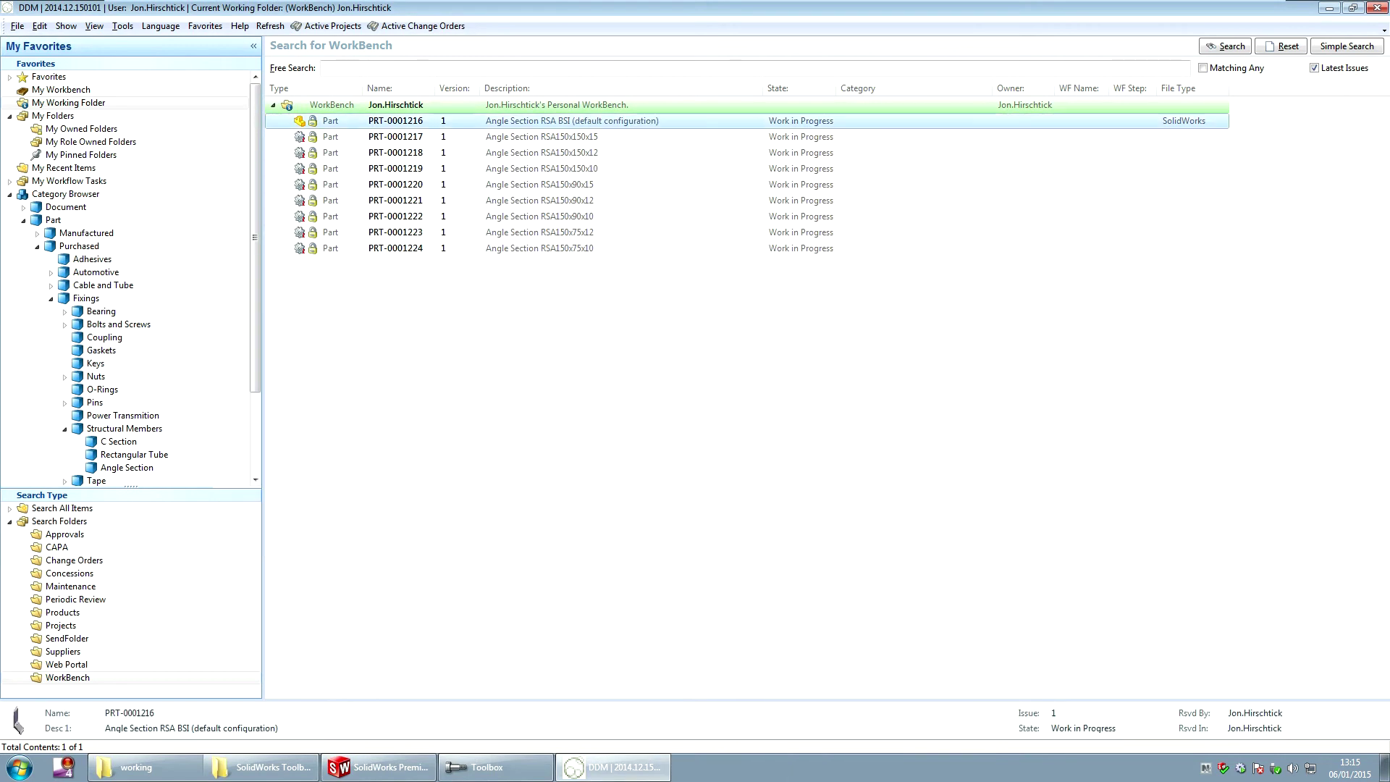
Categorise all parts PRT-0001216 to PRT-0001224 as Angle Section under Structural Members
left_click(395, 247, "shift")
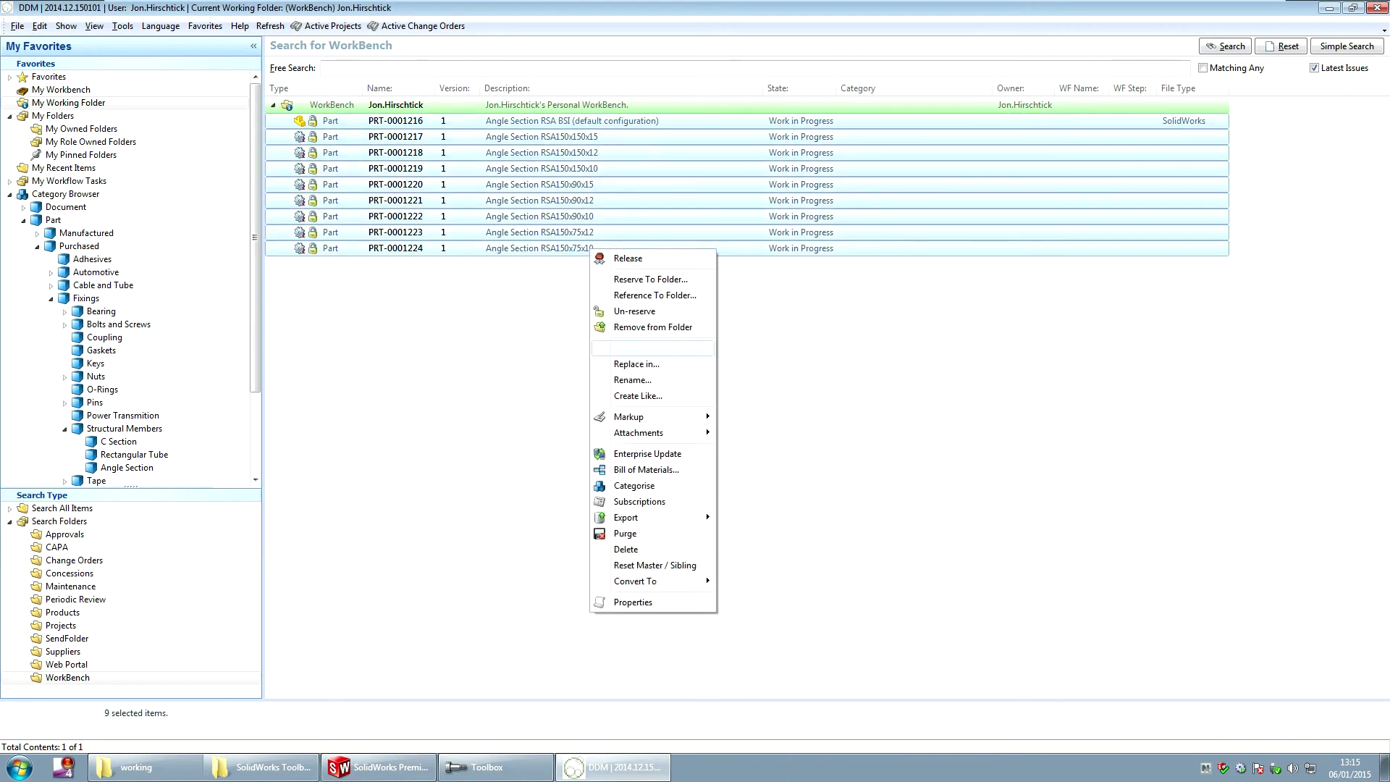
left_click(635, 486)
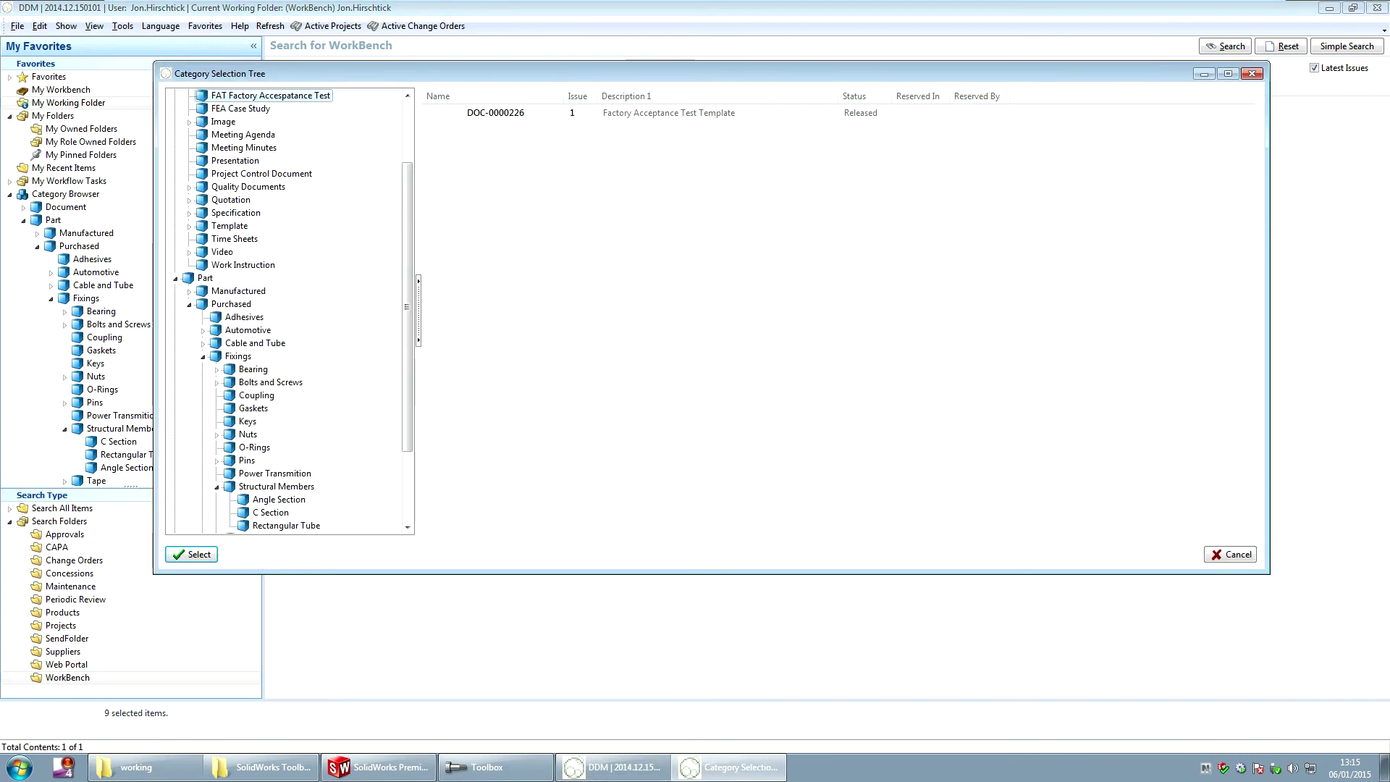
left_click(278, 499)
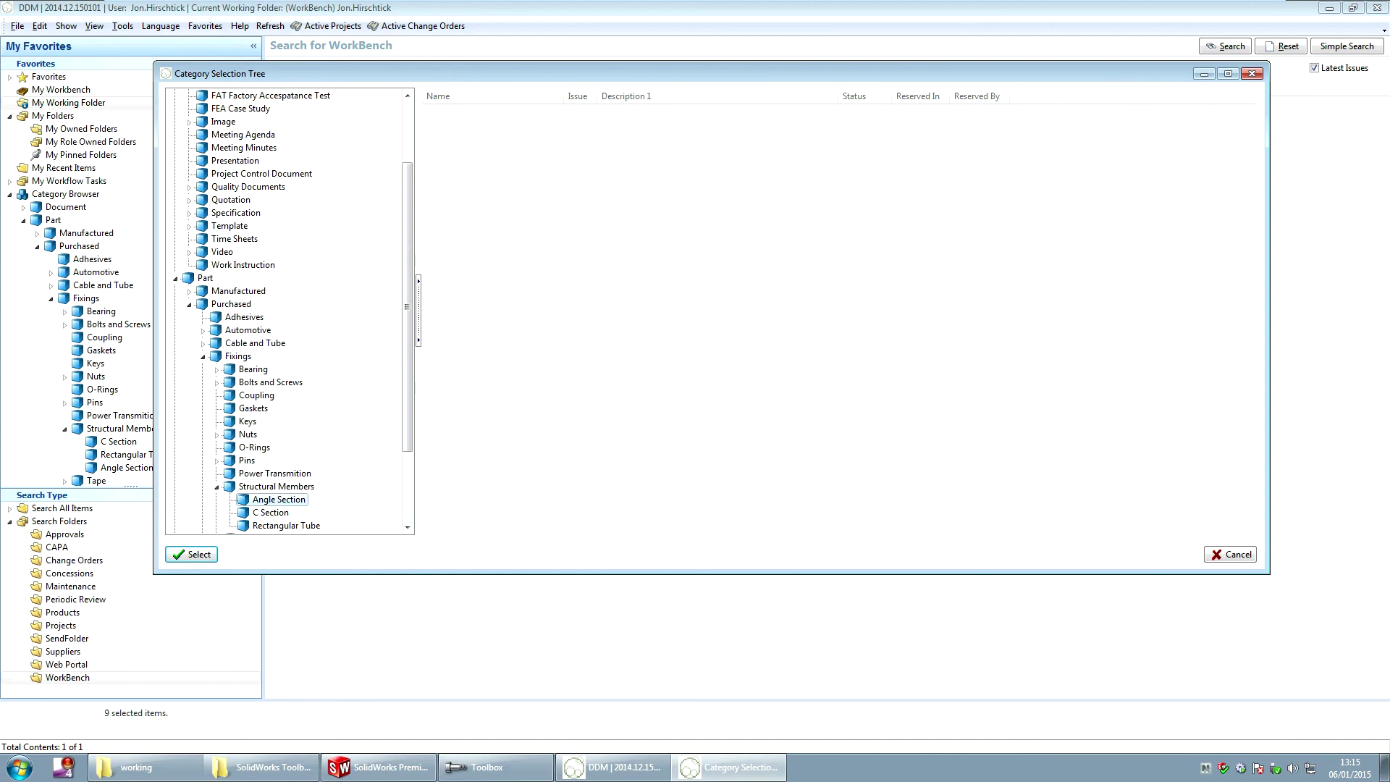
left_click(191, 555)
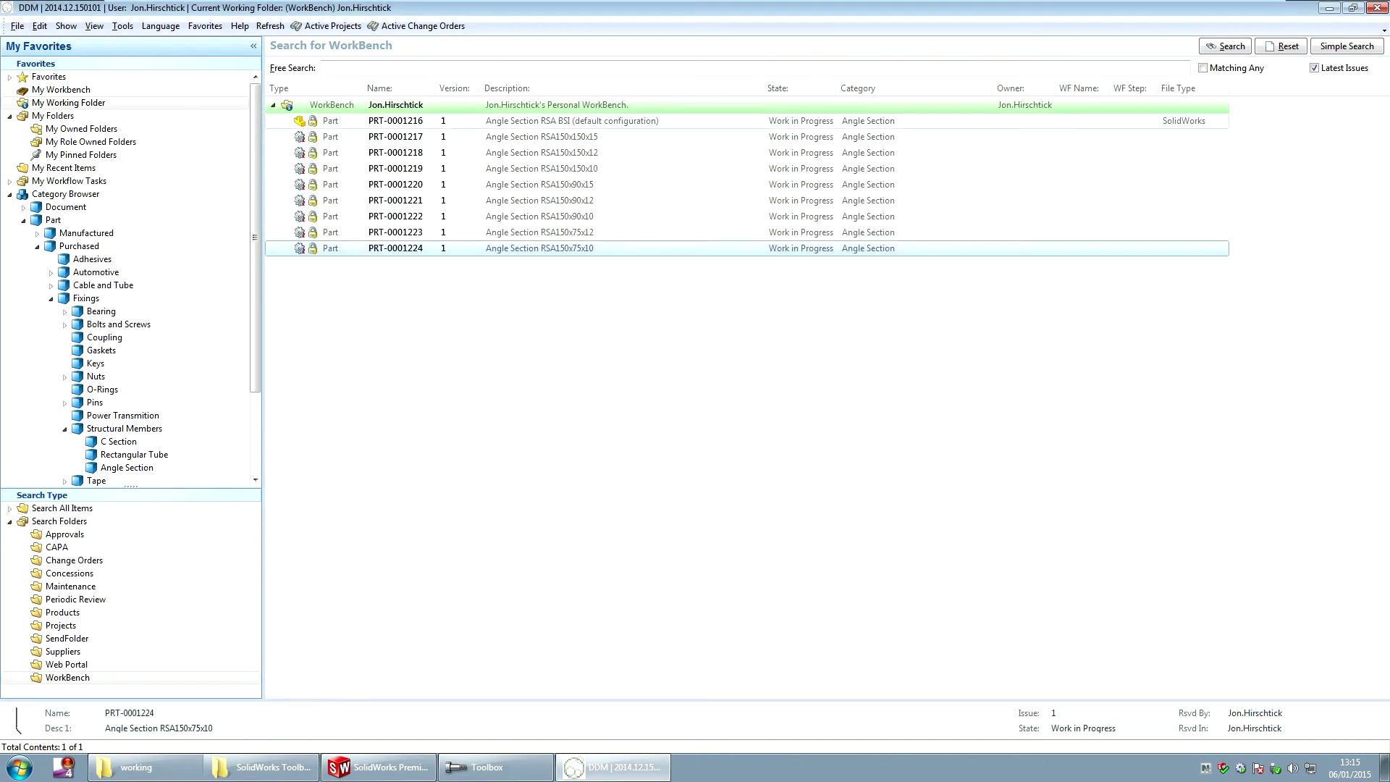
Release all parts PRT-0001216 to PRT-0001224 together by setting their state to Released in the Release Manager
left_click(395, 120, "shift")
right_click(584, 121)
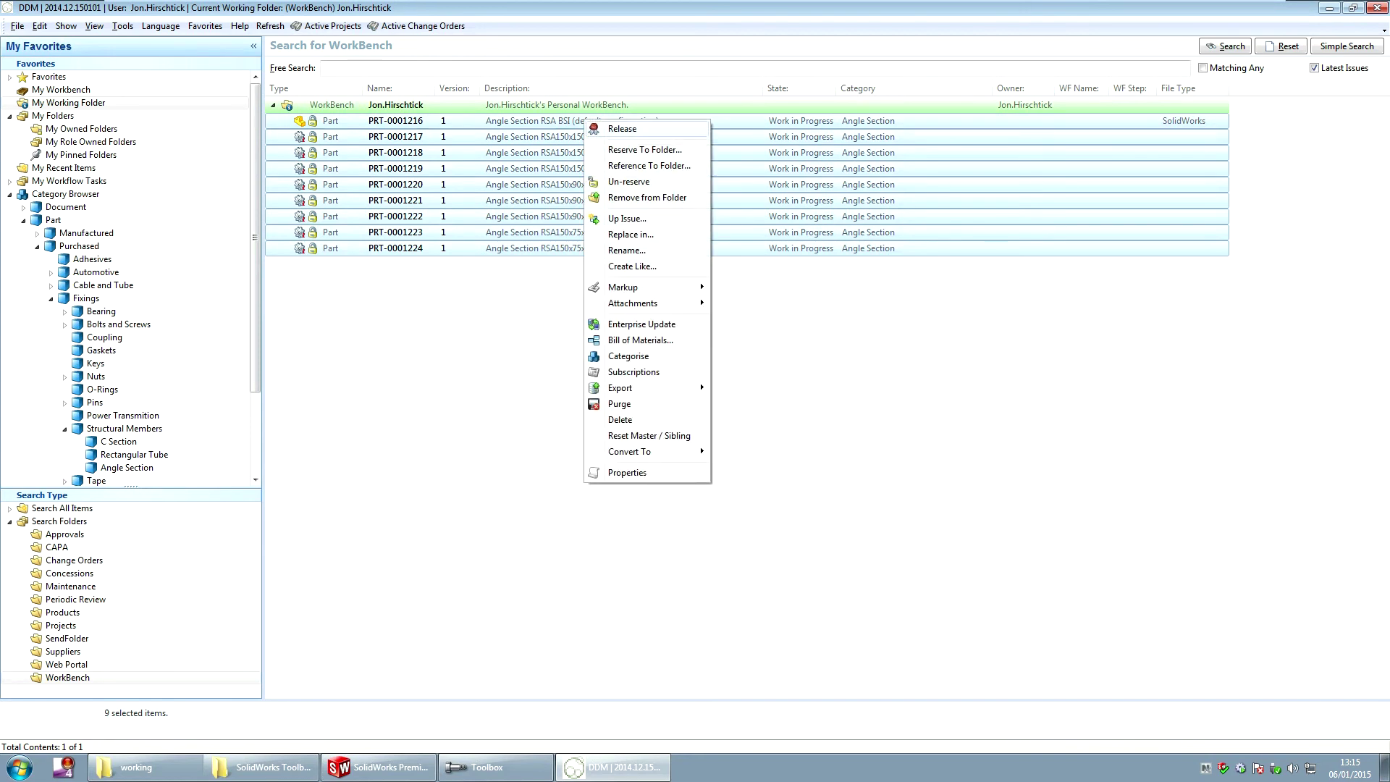
left_click(622, 129)
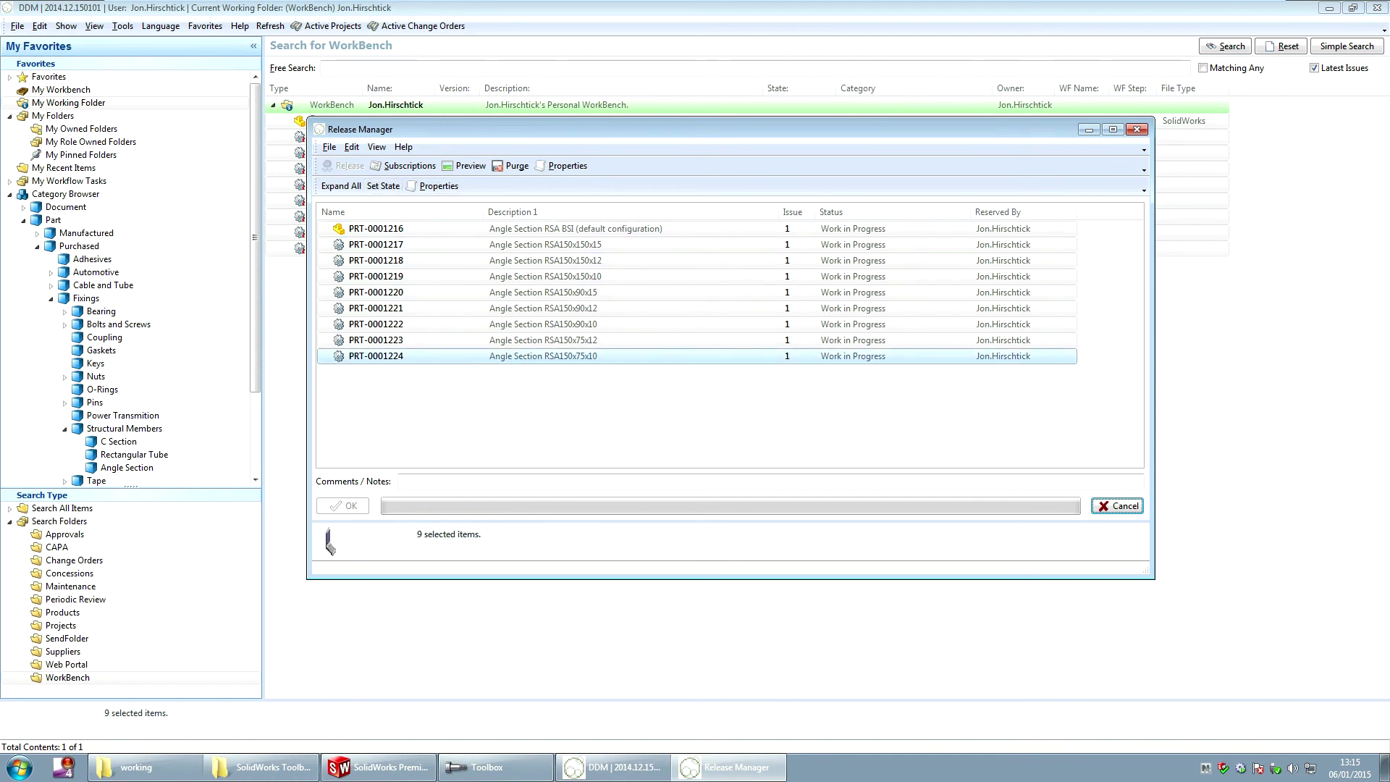
left_click(383, 186)
left_click(600, 210)
left_click(410, 246)
left_click(376, 232)
key("Return")
left_click(343, 505)
key("Return")
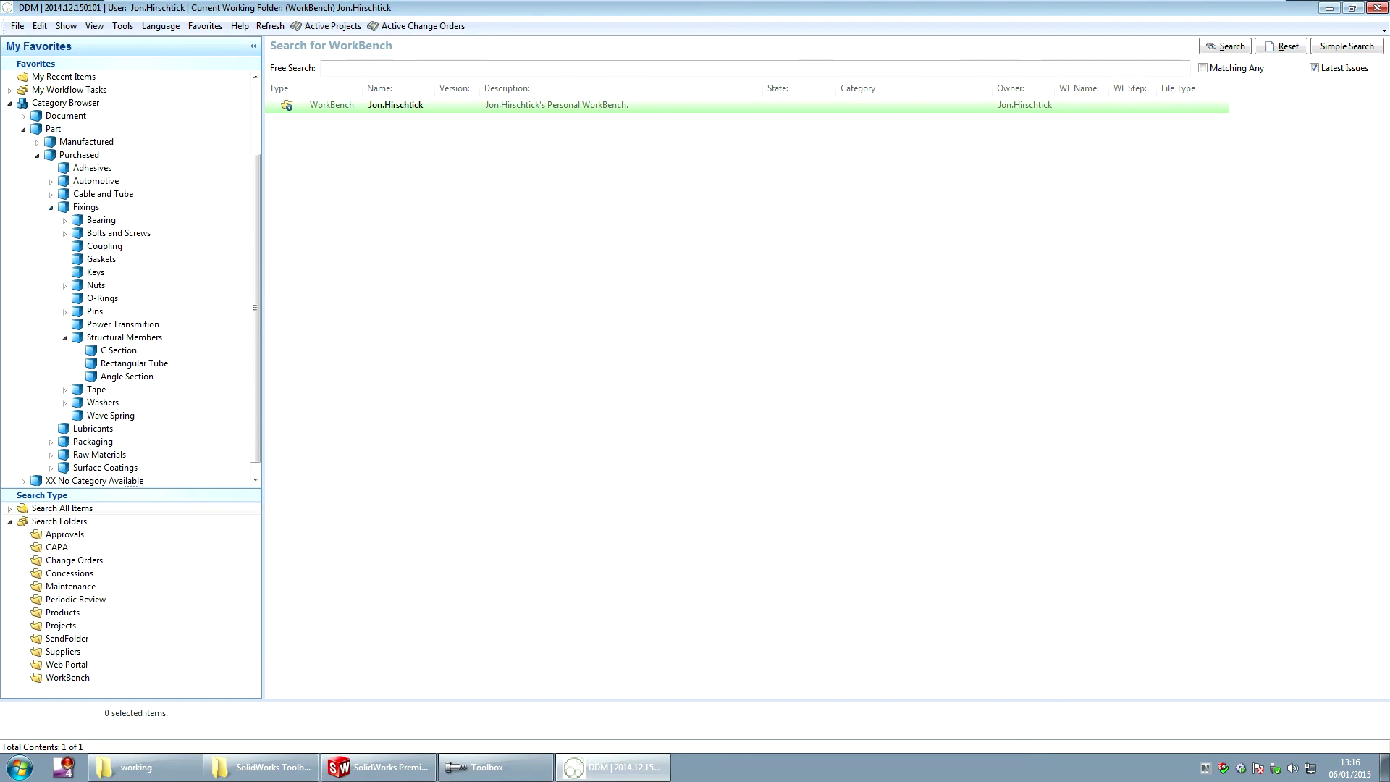
List the released parts in the Angle Section category and fit the result columns to their contents
left_click(126, 375)
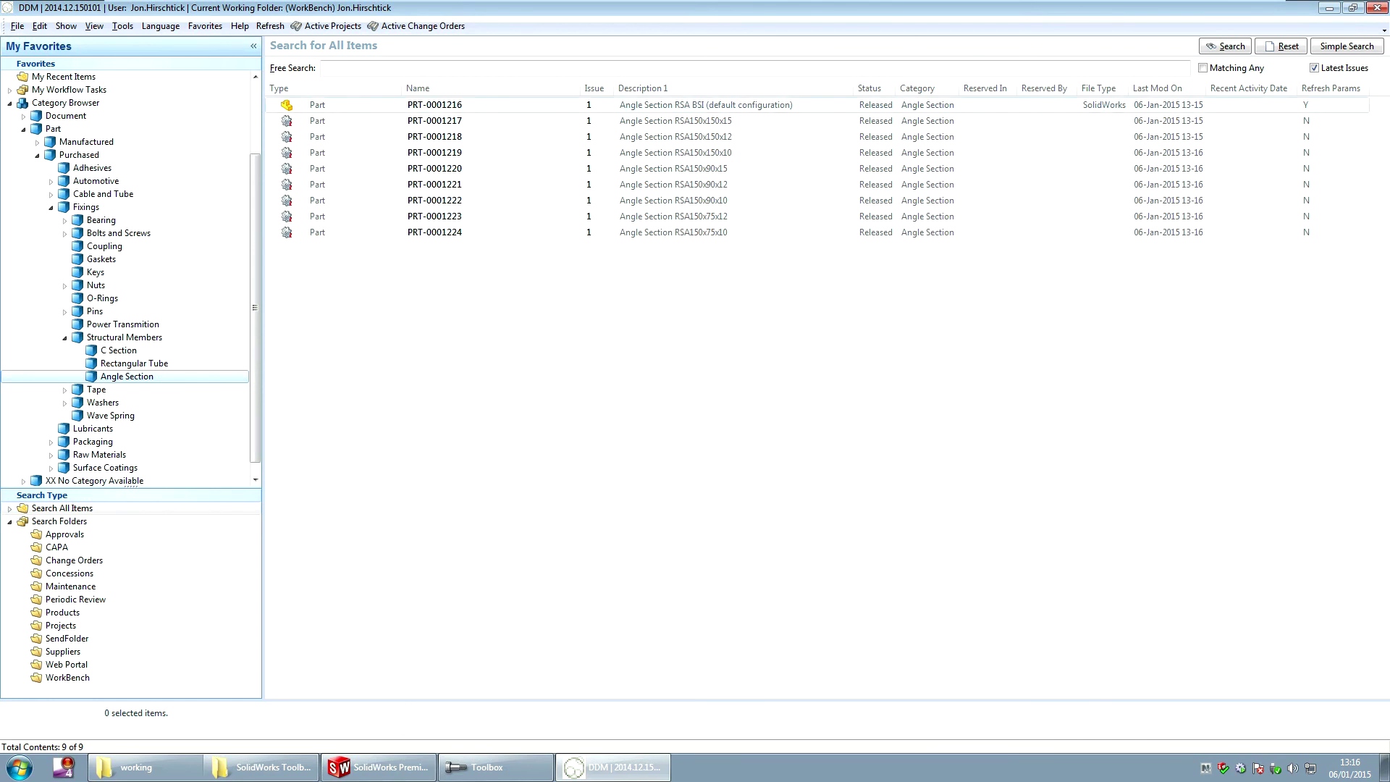
left_click_drag(581, 88, 495, 88)
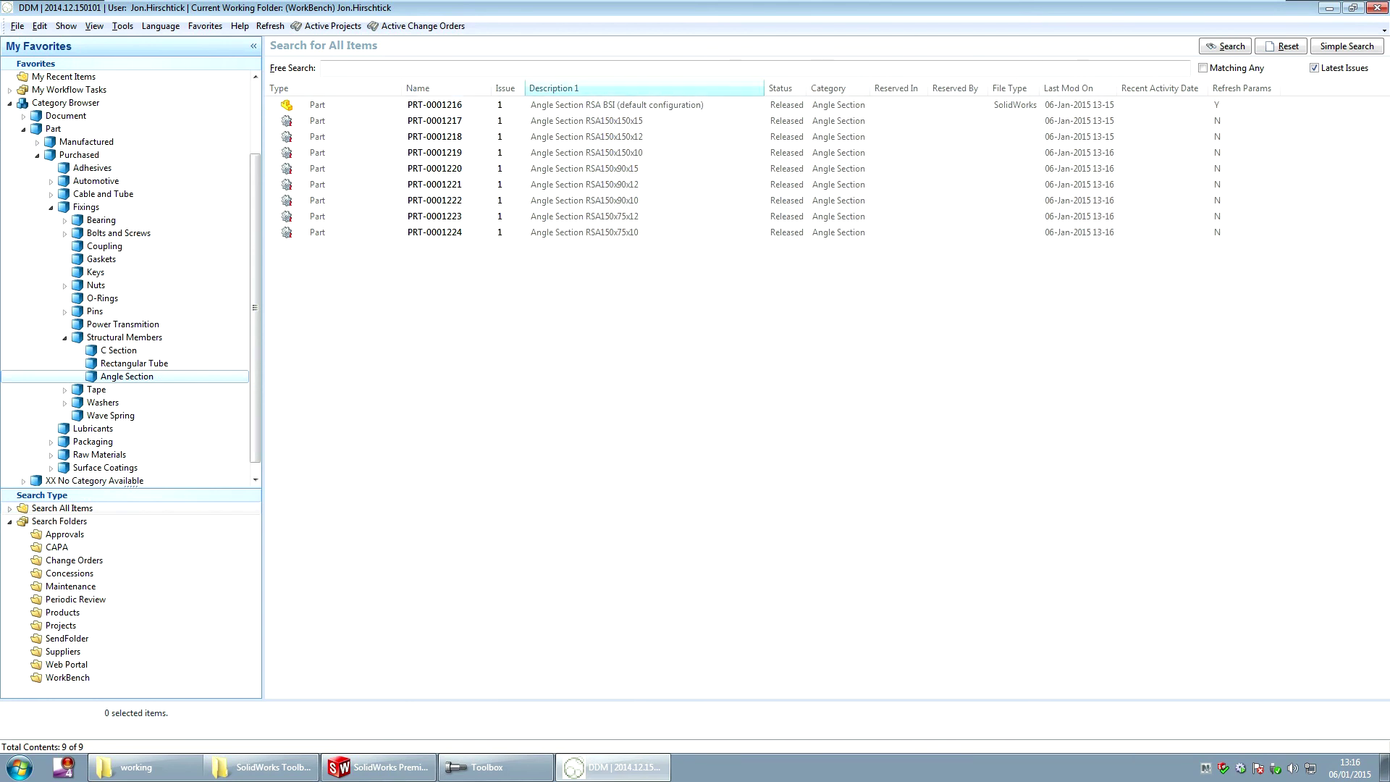
right_click(612, 88)
left_click(659, 114)
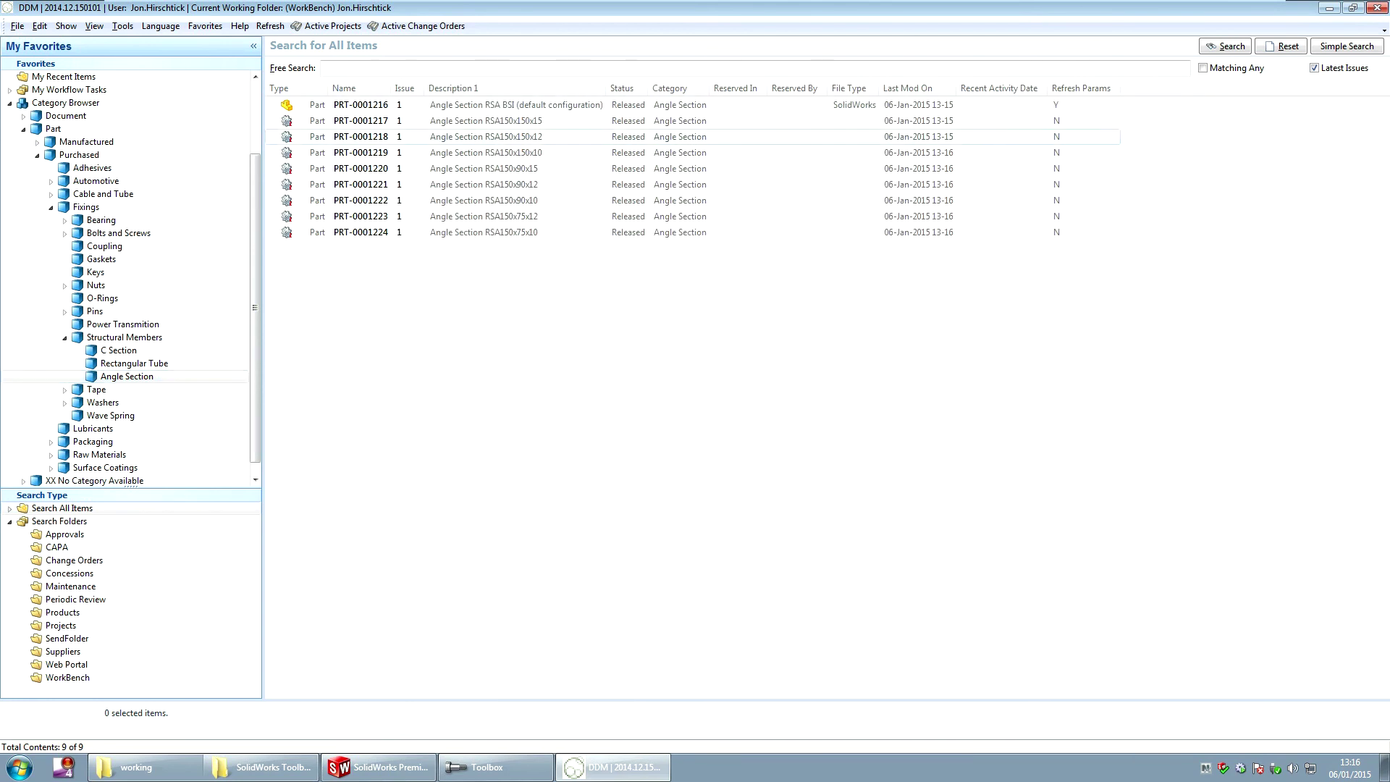
left_click(516, 104)
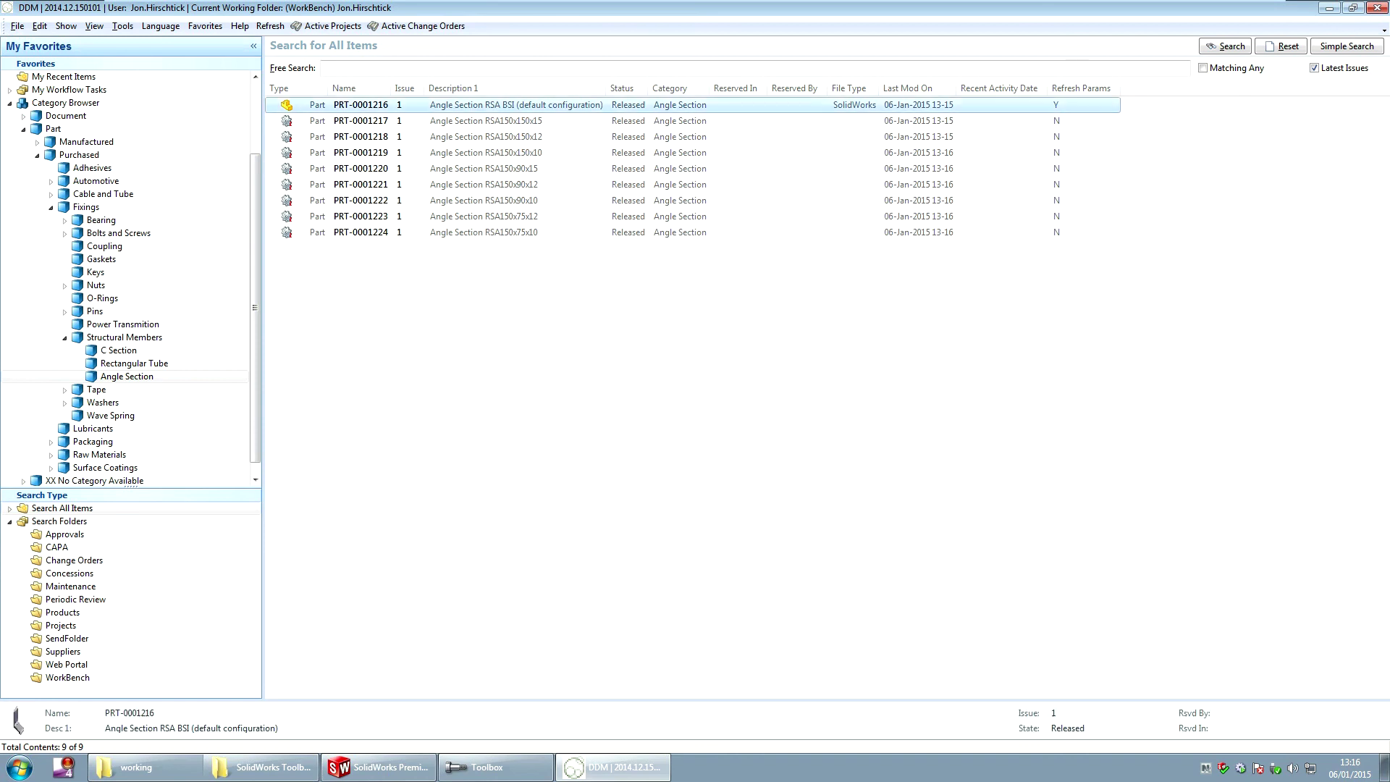